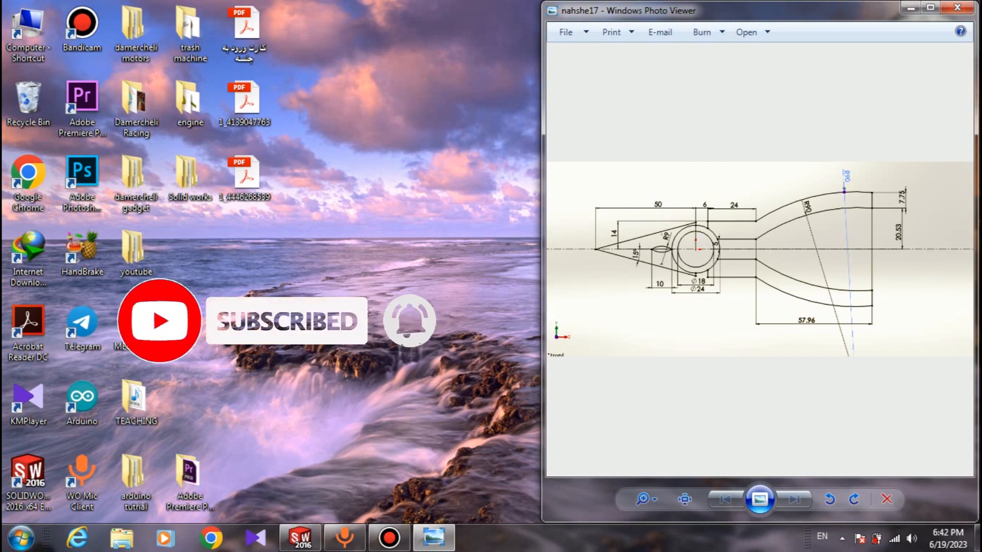
Switch to SOLIDWORKS and create a new part document
click(304, 547)
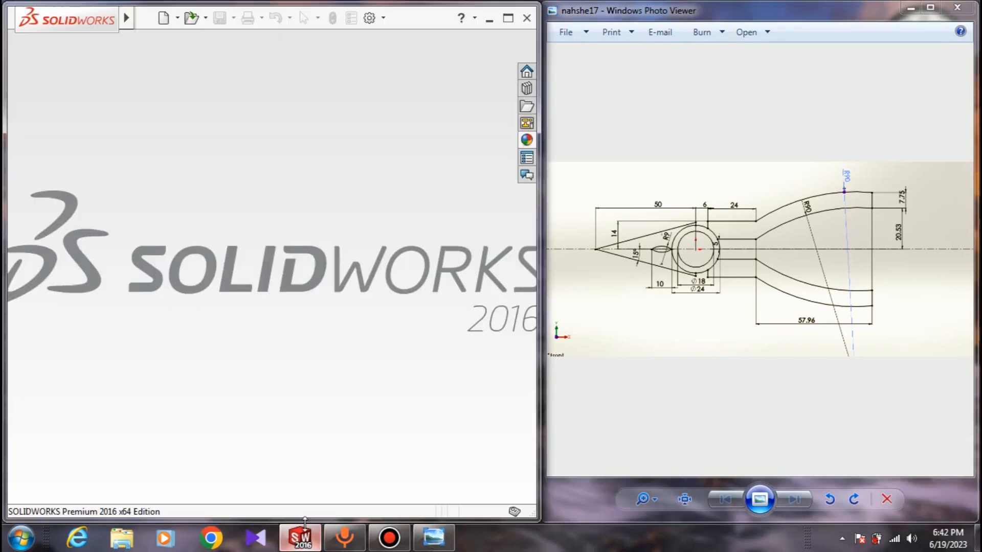
click(162, 18)
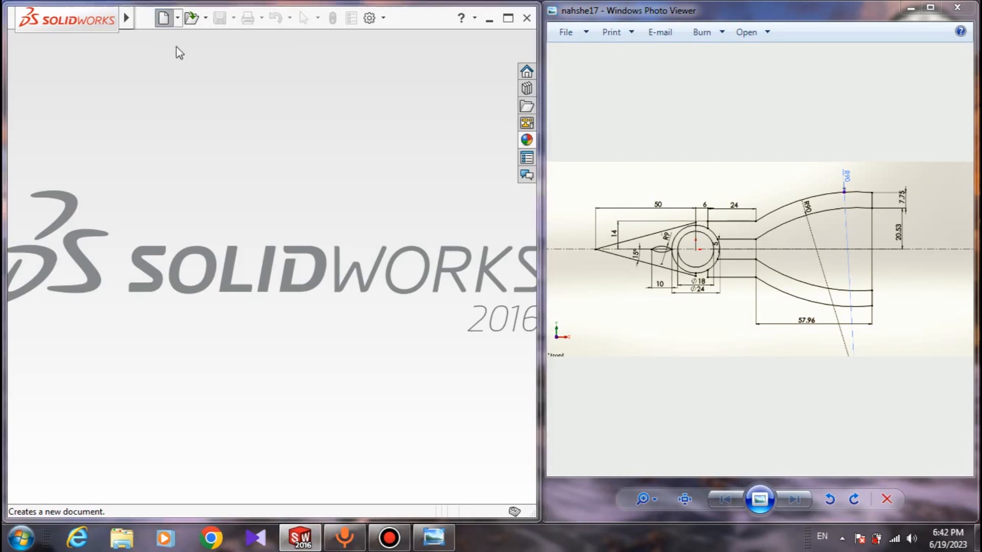
click(513, 385)
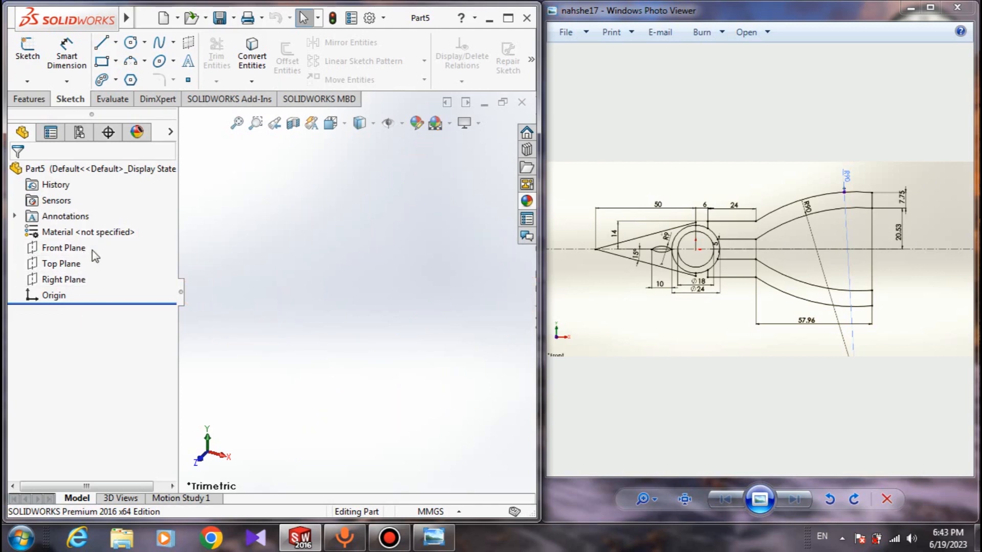
Start a new sketch on the Front Plane
click(71, 248)
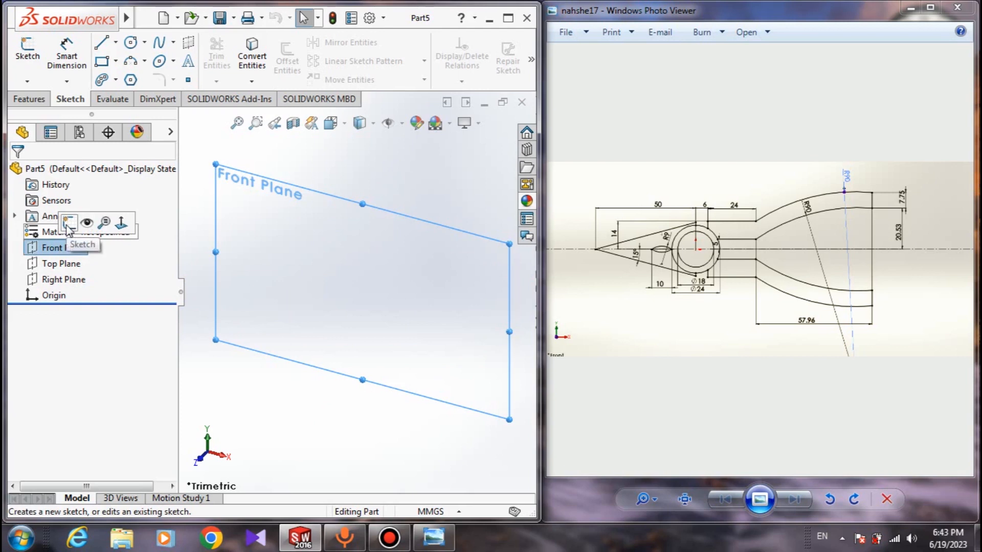
click(68, 223)
click(232, 272)
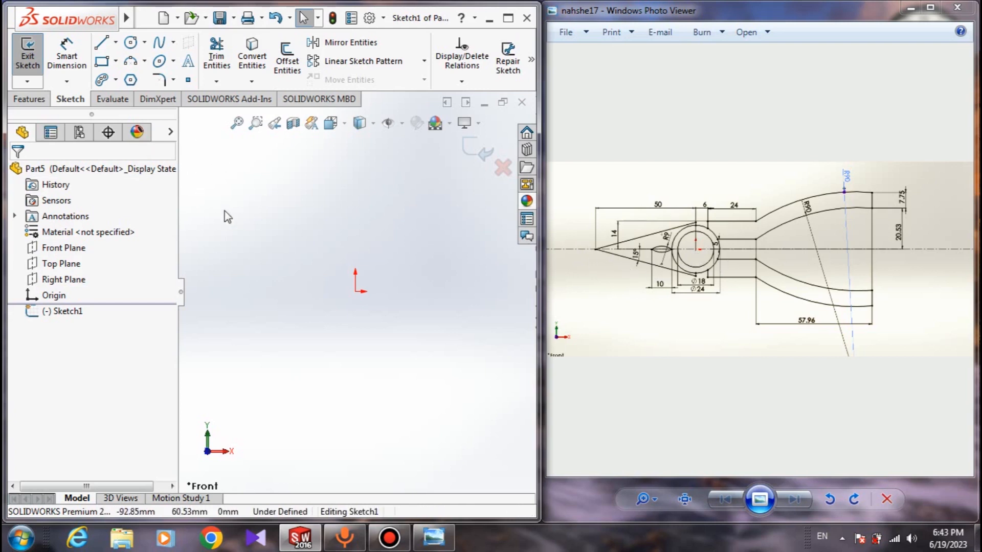
Sketch a horizontal centerline about 154 mm long running through the origin
click(116, 42)
click(136, 77)
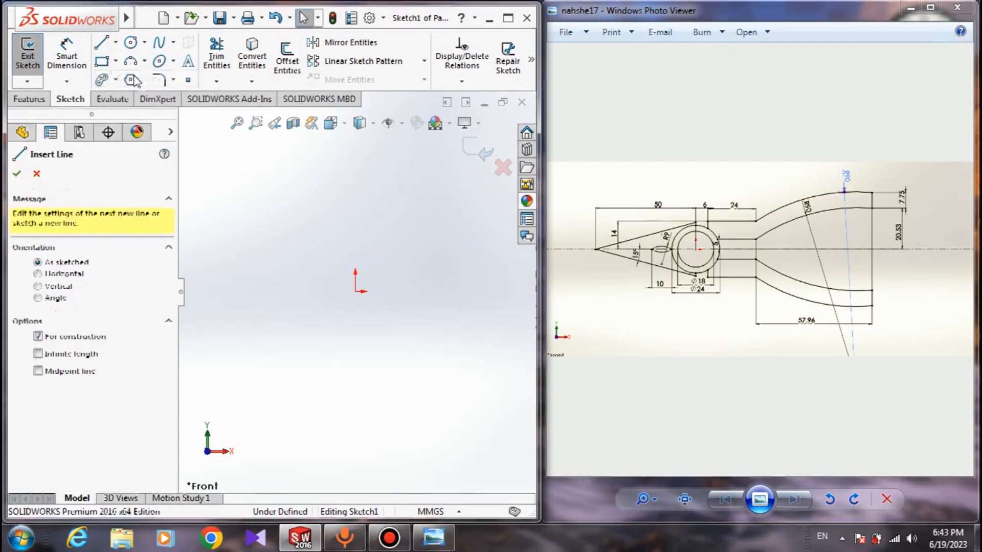
click(227, 292)
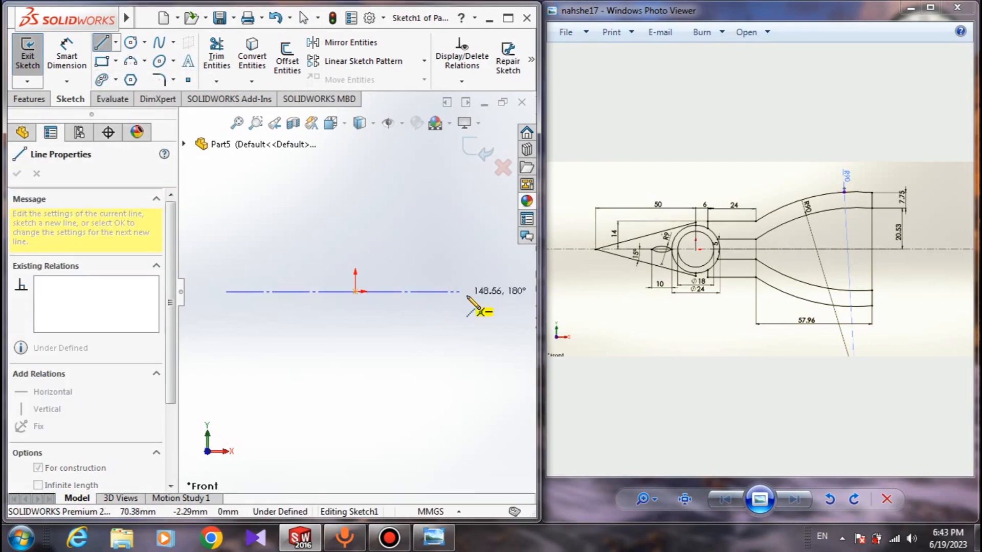
click(468, 291)
right_click(456, 236)
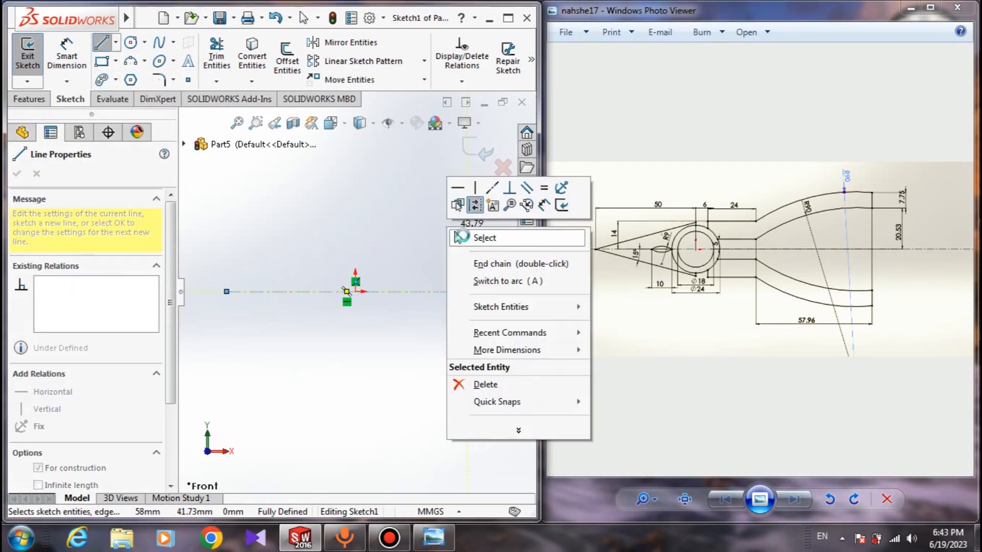
click(483, 235)
Make the horizontal centerline infinite in length
click(312, 292)
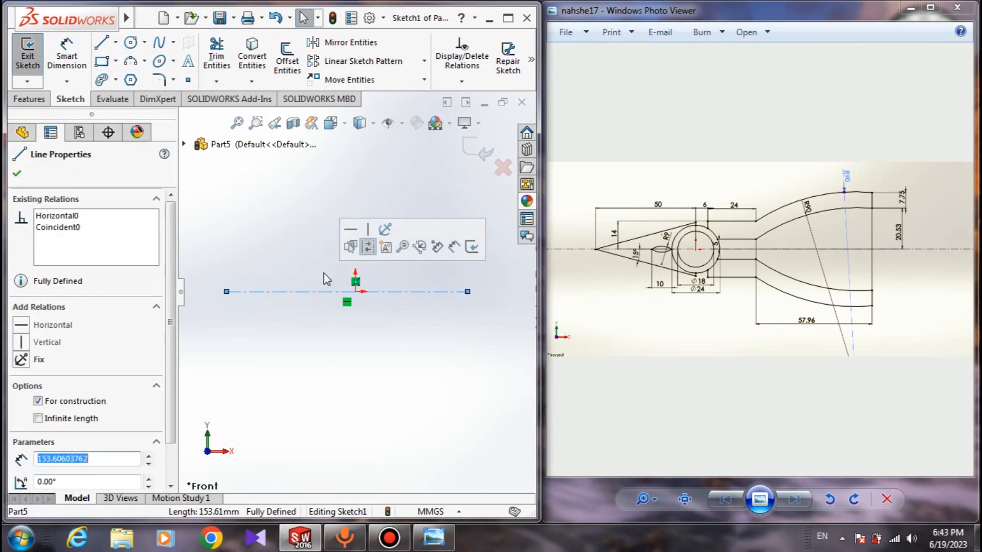
click(74, 420)
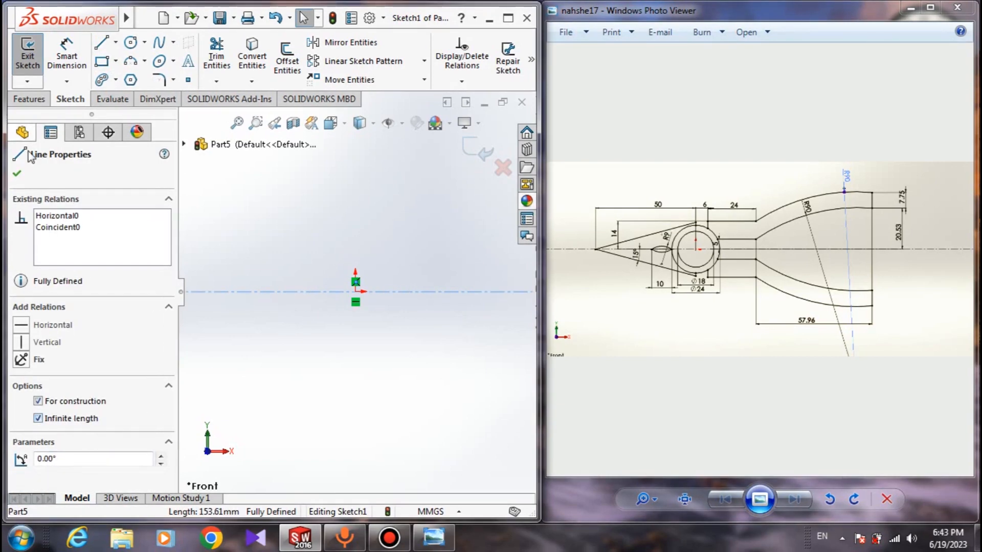
click(17, 175)
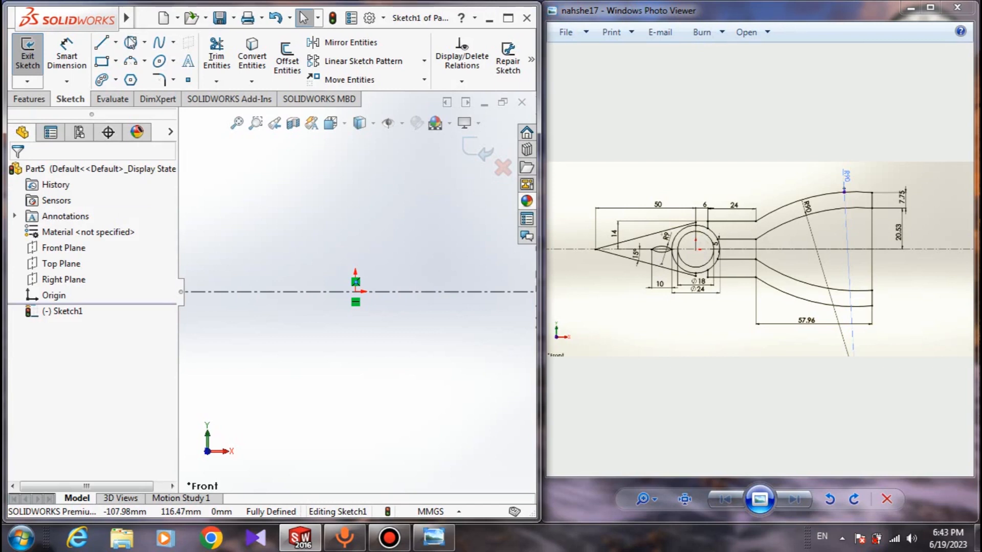
Sketch two concentric circles centred on the origin, the inner one about 112 mm in diameter and the outer one larger
click(130, 43)
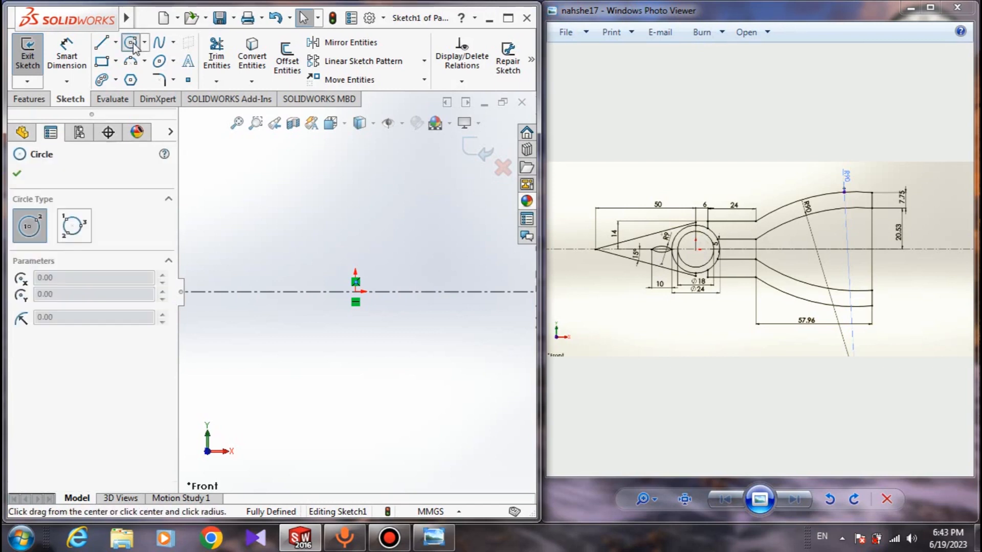
click(356, 292)
click(393, 371)
click(356, 292)
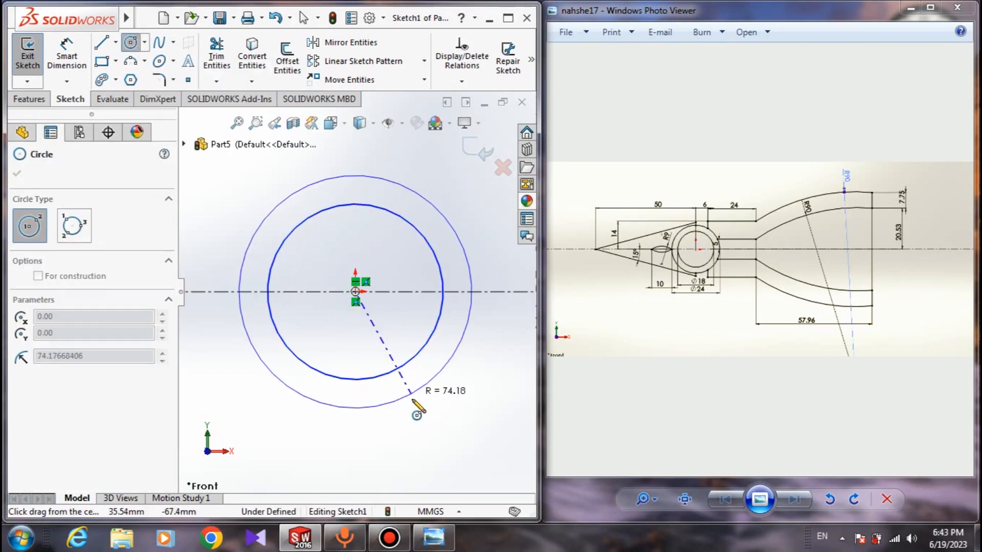
click(414, 402)
right_click(453, 375)
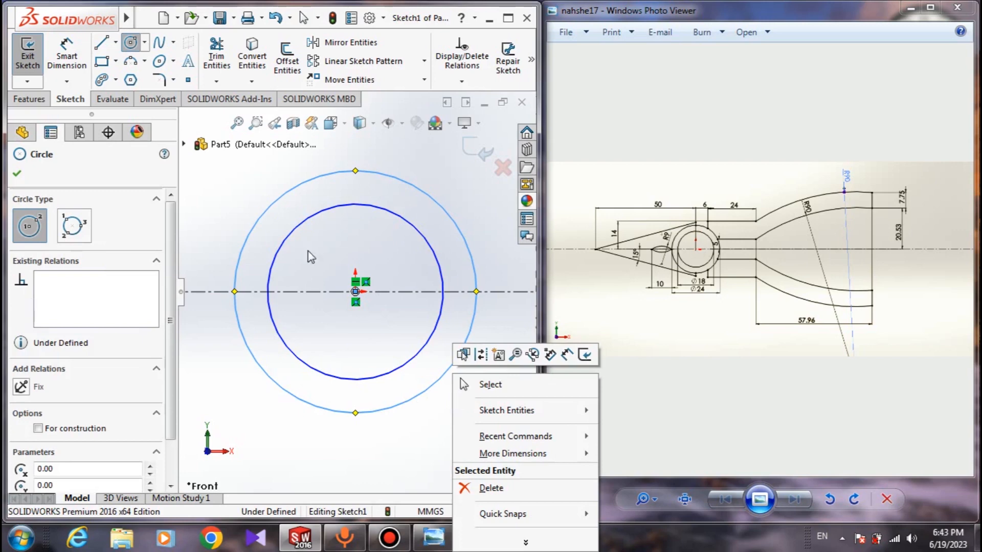
click(20, 179)
click(17, 174)
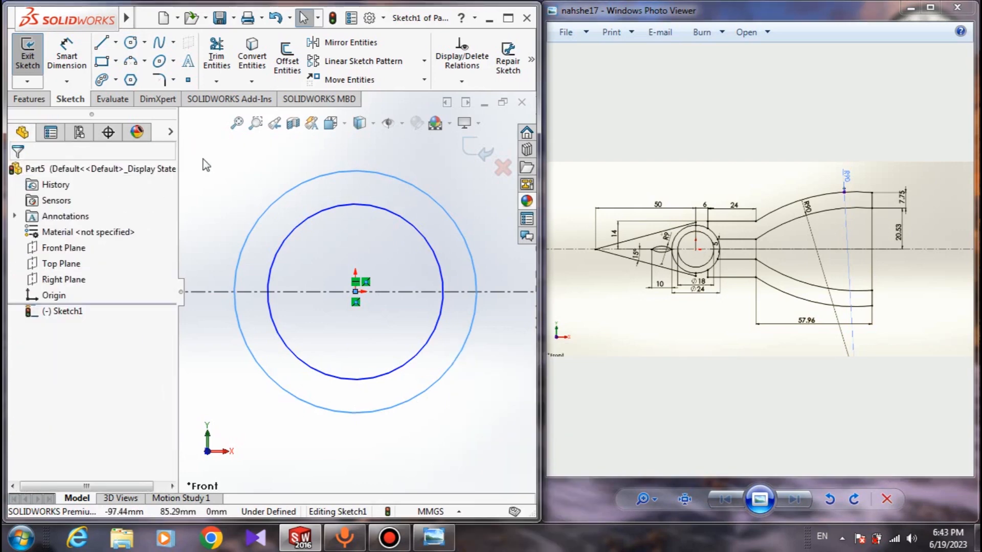
Dimension the inner circle's diameter to 18 mm, following the reference drawing
scroll(696, 275, up, 2)
click(699, 275)
scroll(697, 258, up, 3)
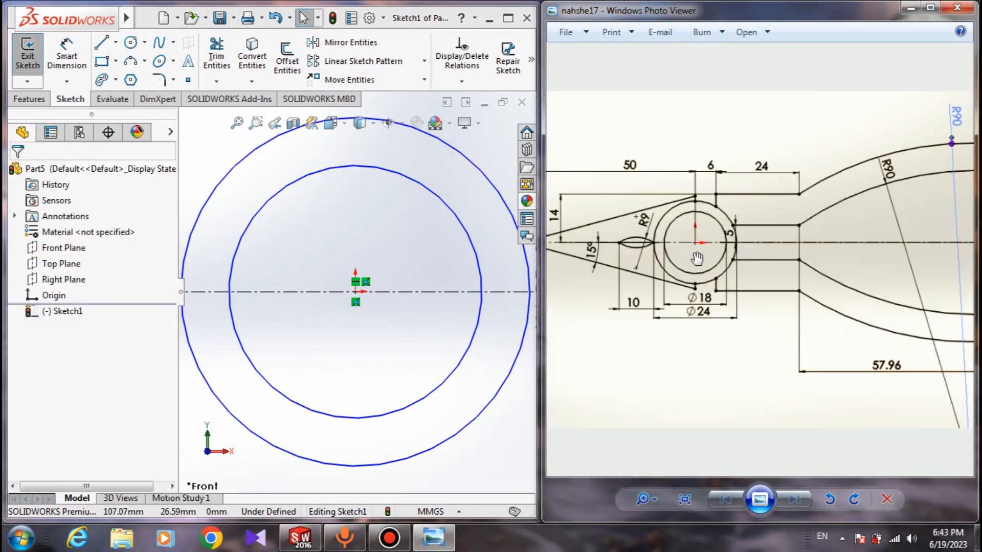
scroll(693, 276, up, 2)
scroll(690, 254, down, 4)
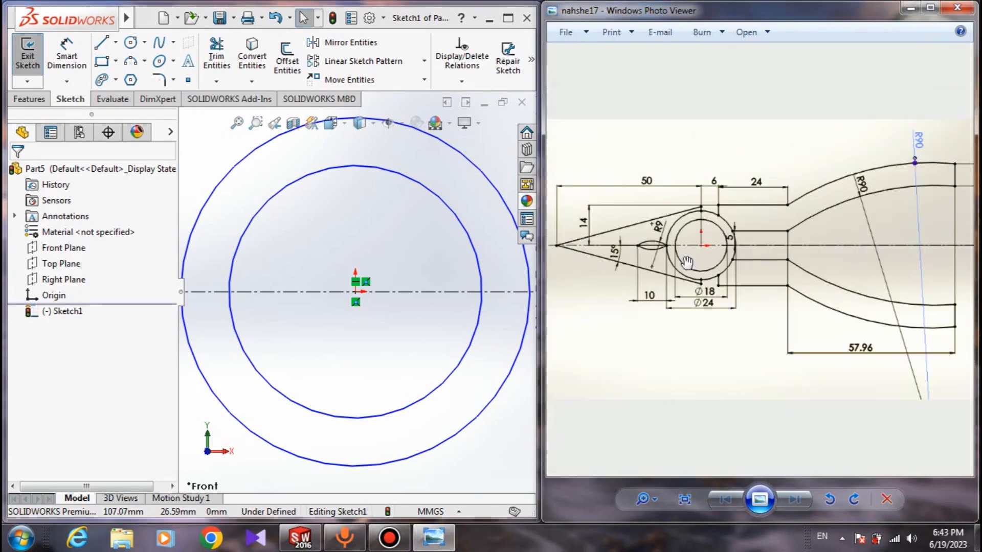
click(74, 57)
scroll(351, 281, up, 3)
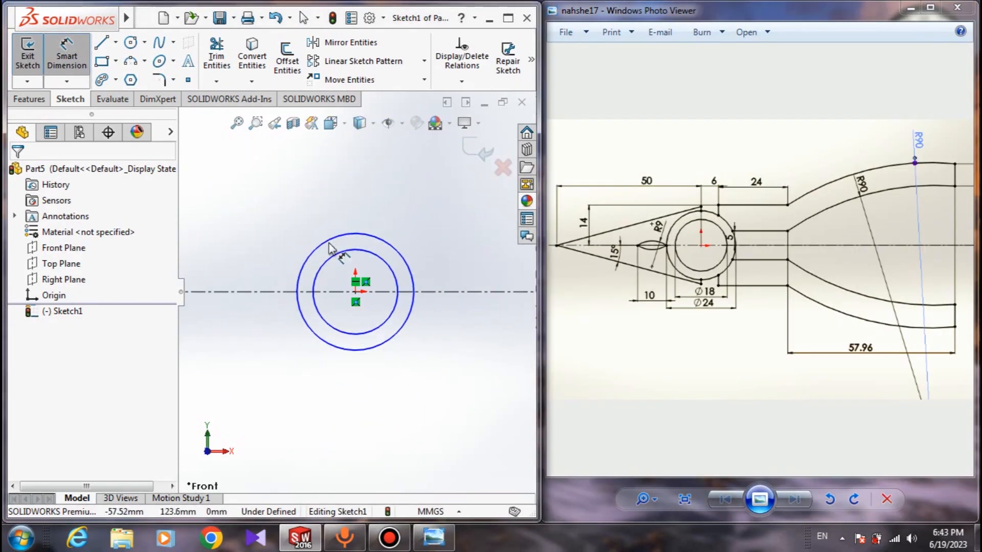
click(353, 335)
click(346, 407)
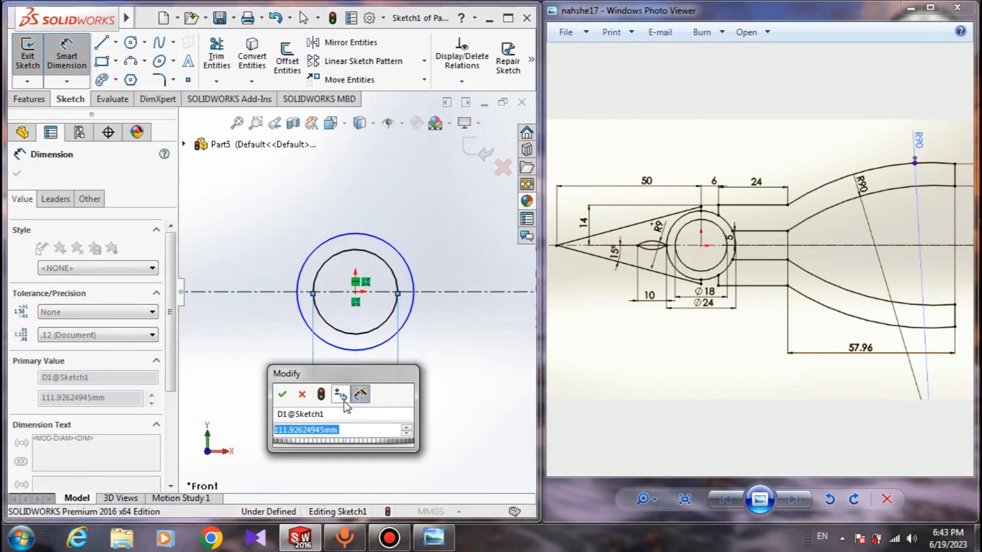
text(18)
key(Return)
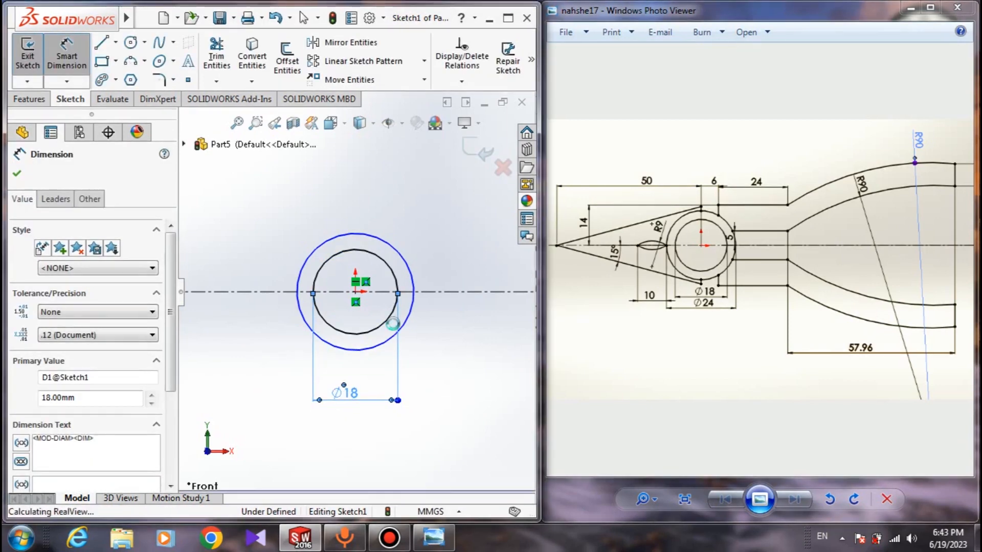
Dimension the outer circle's diameter to 24 mm
click(388, 339)
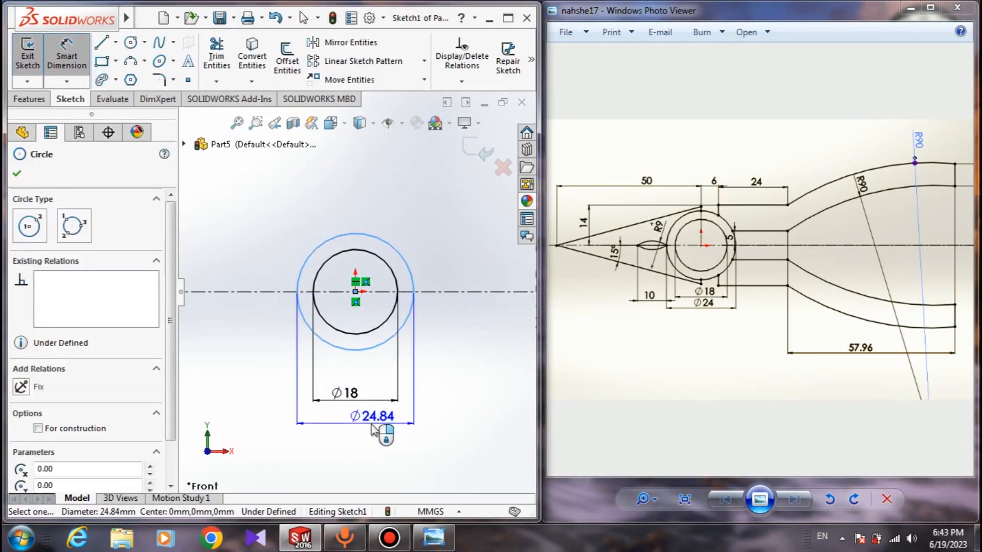
click(377, 431)
text(24)
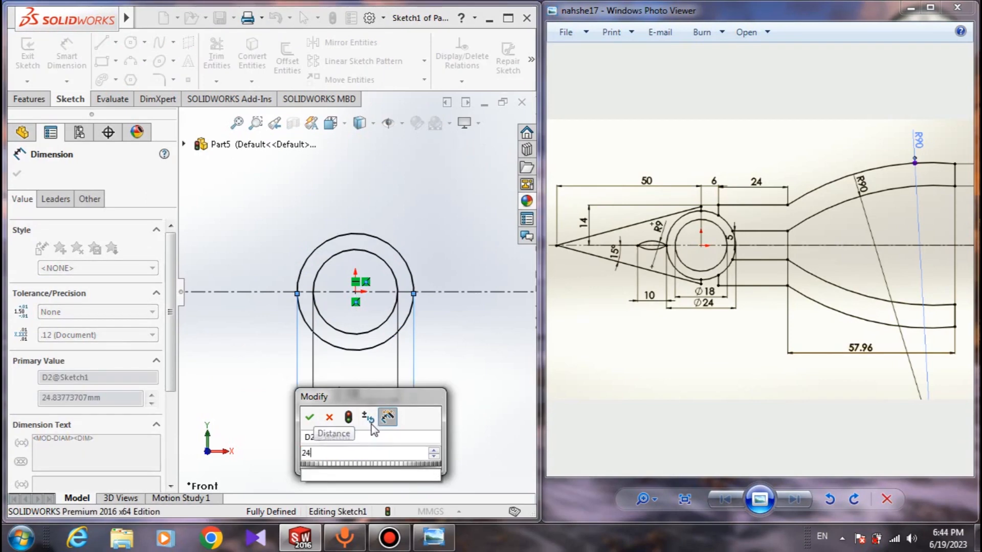
key(Return)
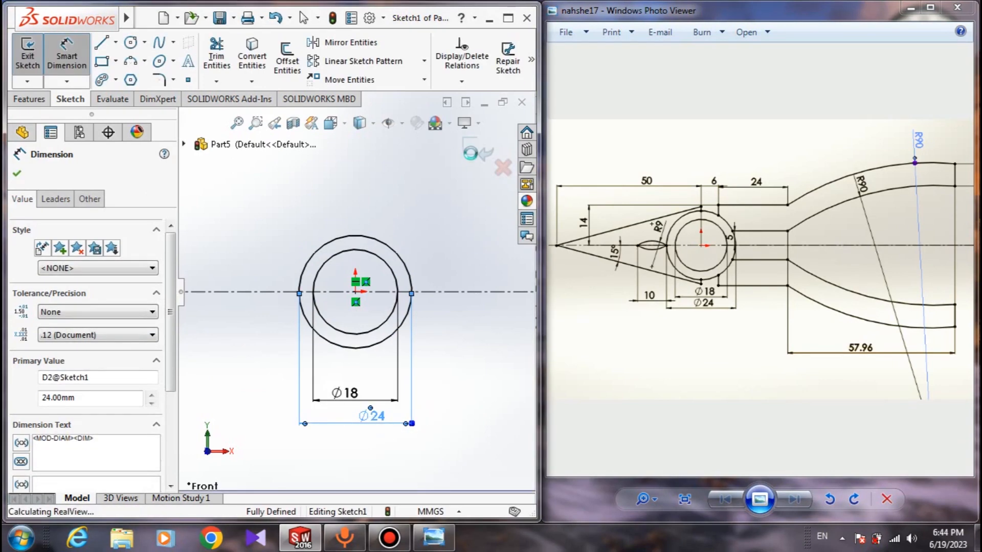
key(Escape)
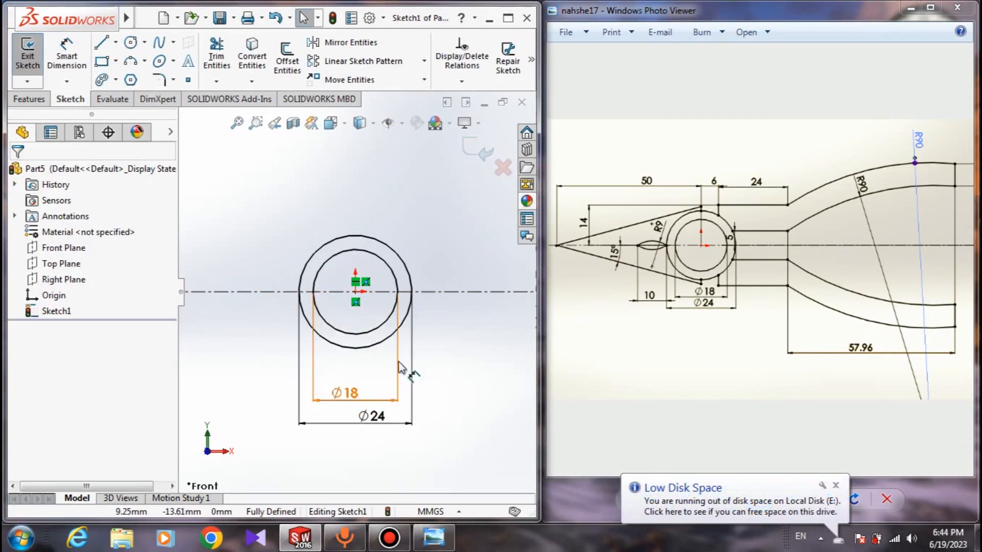
click(390, 344)
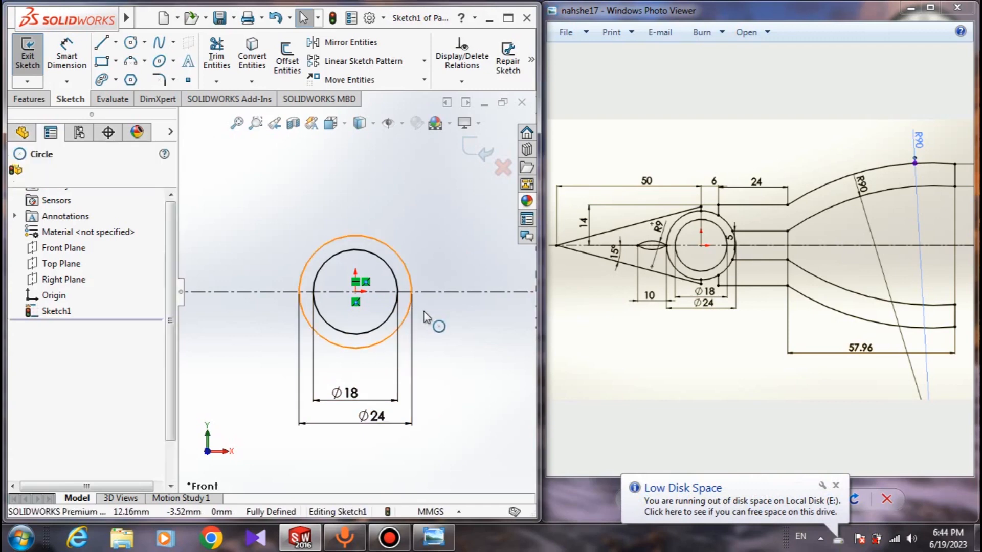
click(448, 353)
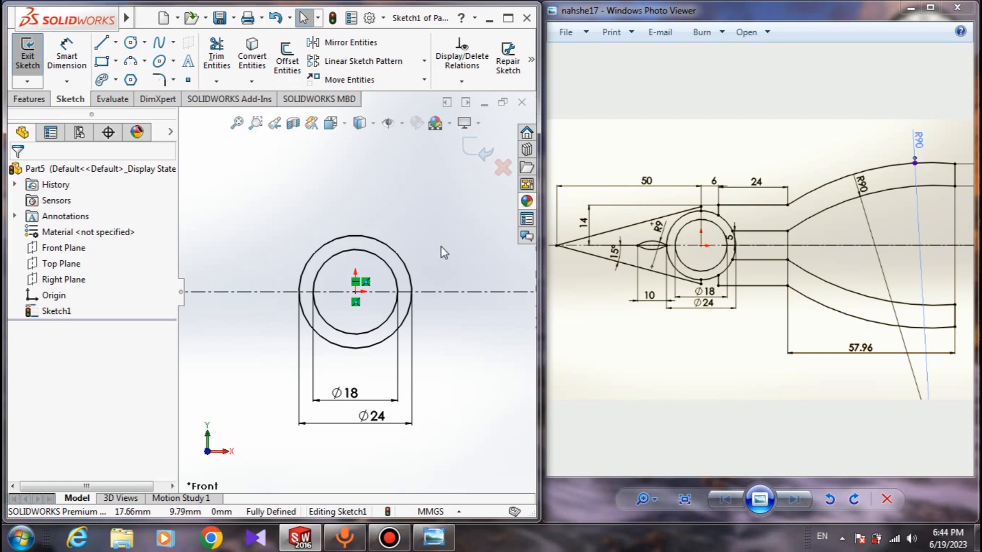
Sketch a short vertical line up from the outer circle's top point, continuing with a sloped line to the centerline about 31 mm left of the origin
drag(704, 238, 802, 212)
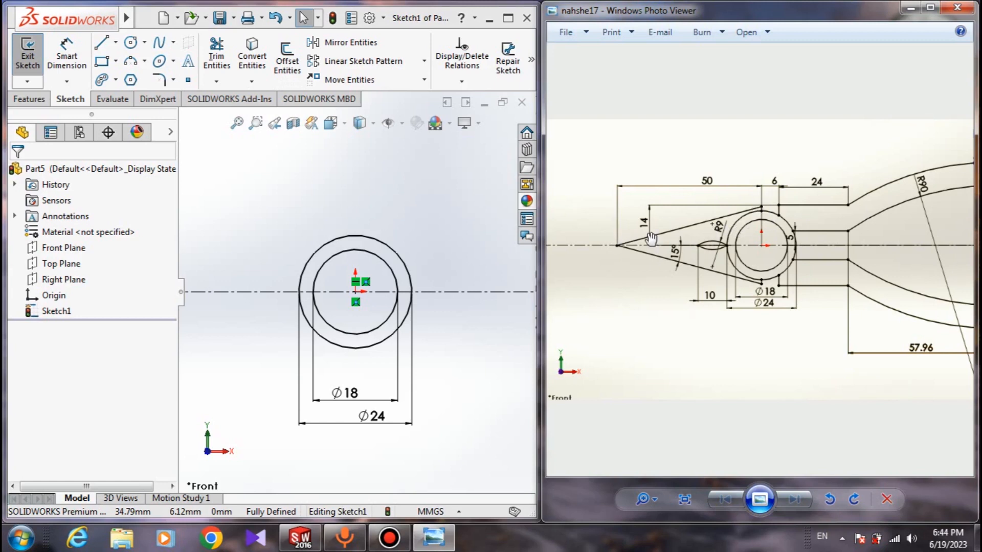
click(101, 43)
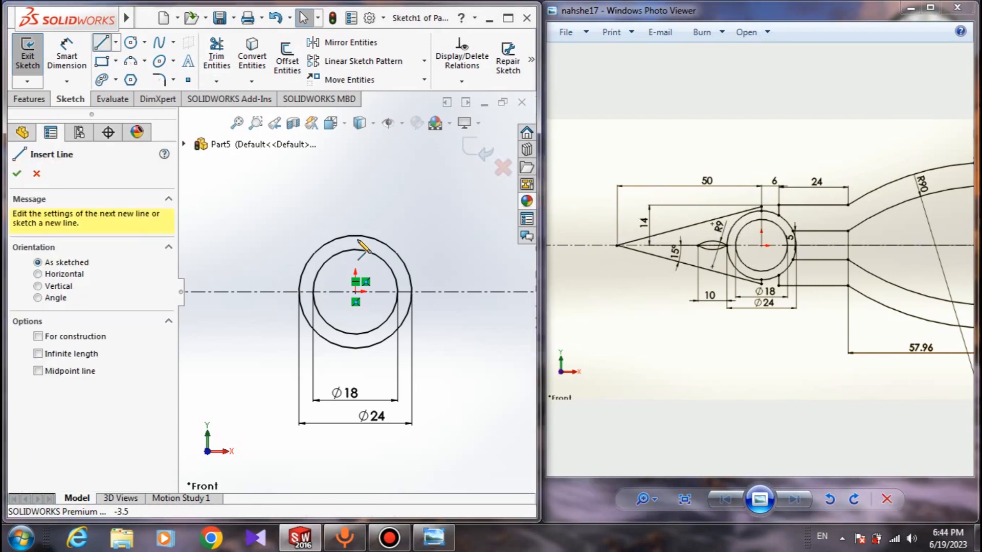
scroll(336, 290, down, 5)
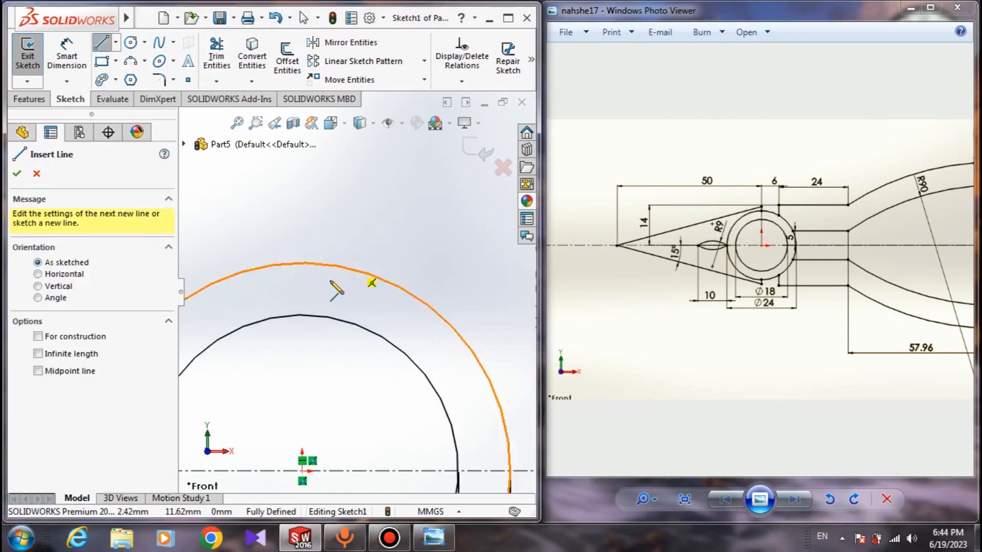
click(302, 264)
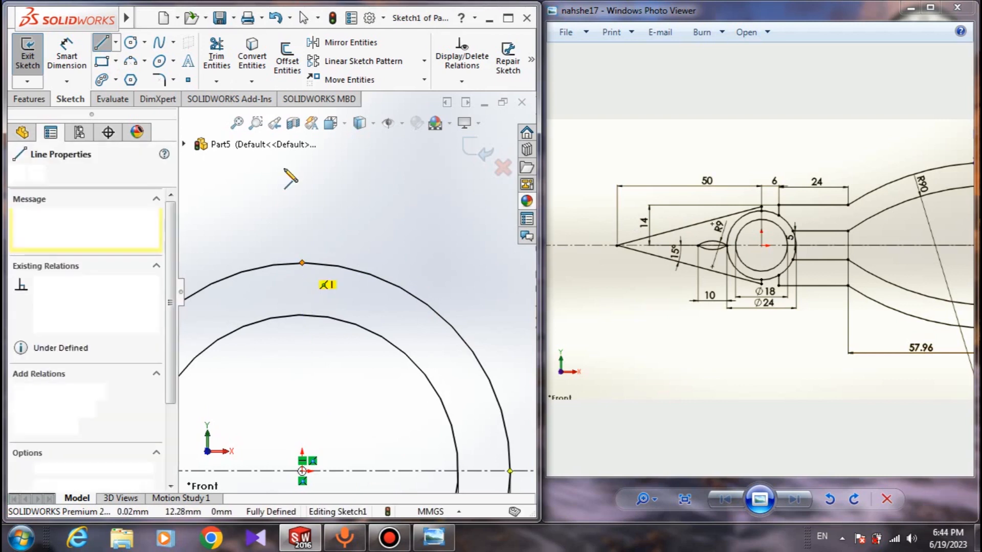
click(302, 219)
scroll(307, 223, up, 4)
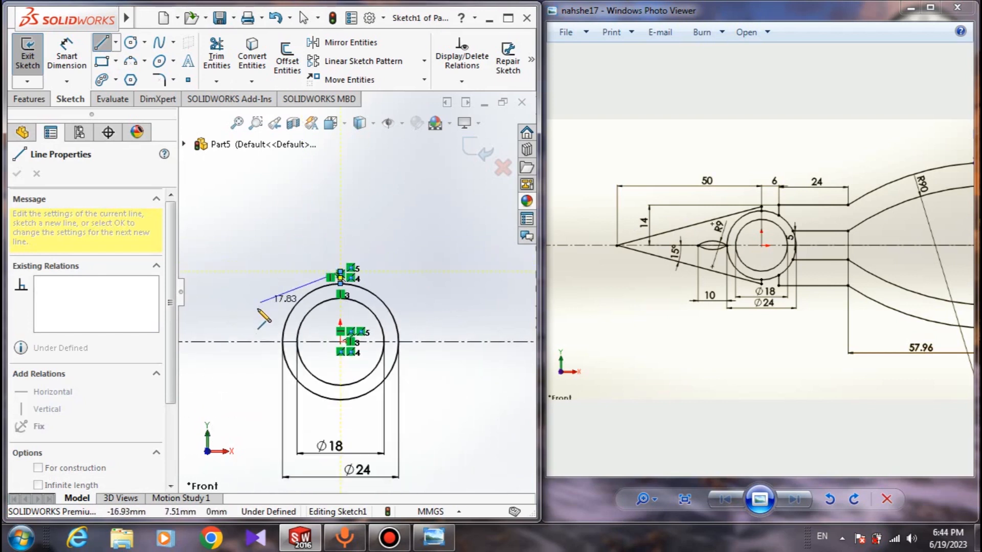
click(191, 342)
right_click(260, 243)
click(268, 246)
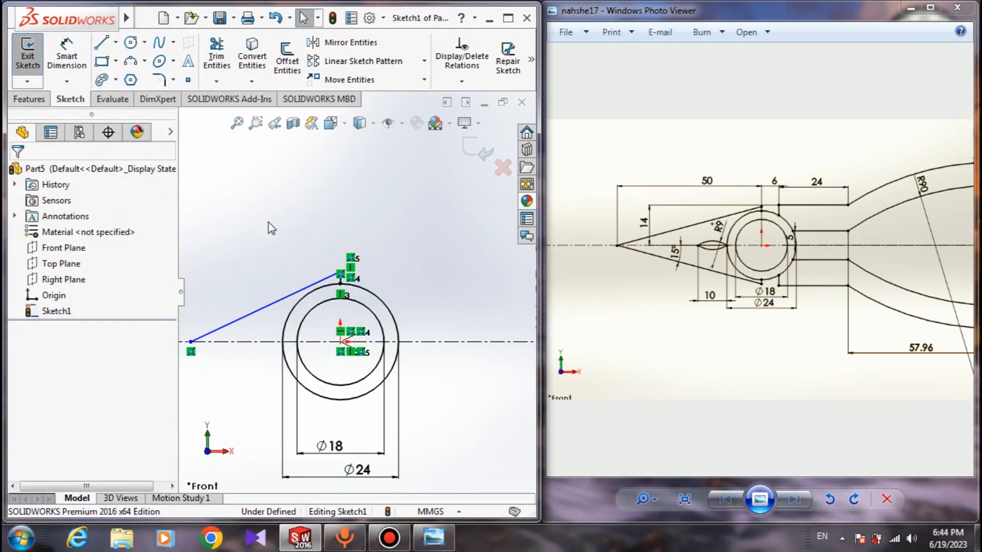
Dimension the horizontal distance from the sloped line's tip on the centerline to the origin as 50 mm
scroll(281, 246, up, 5)
scroll(283, 251, down, 2)
click(66, 56)
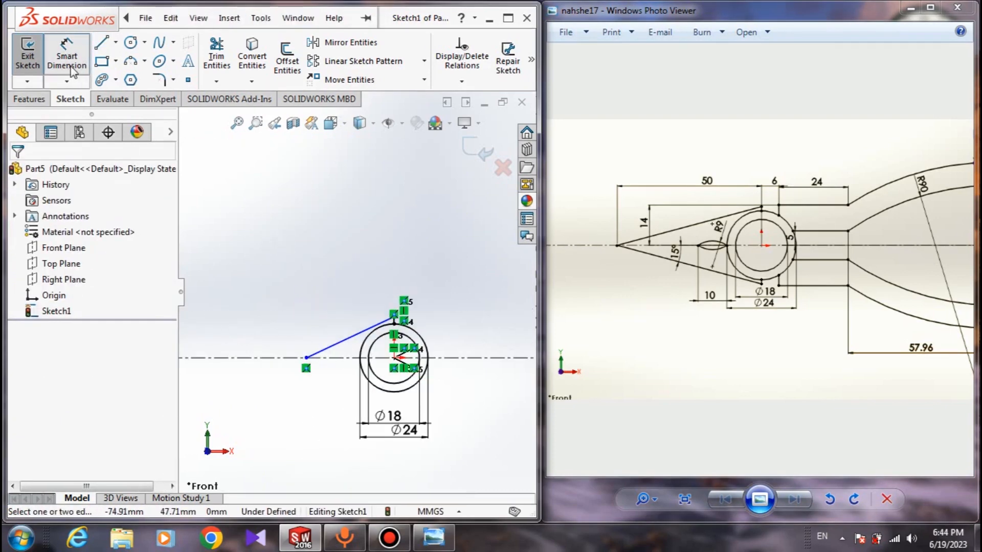
scroll(319, 334, down, 2)
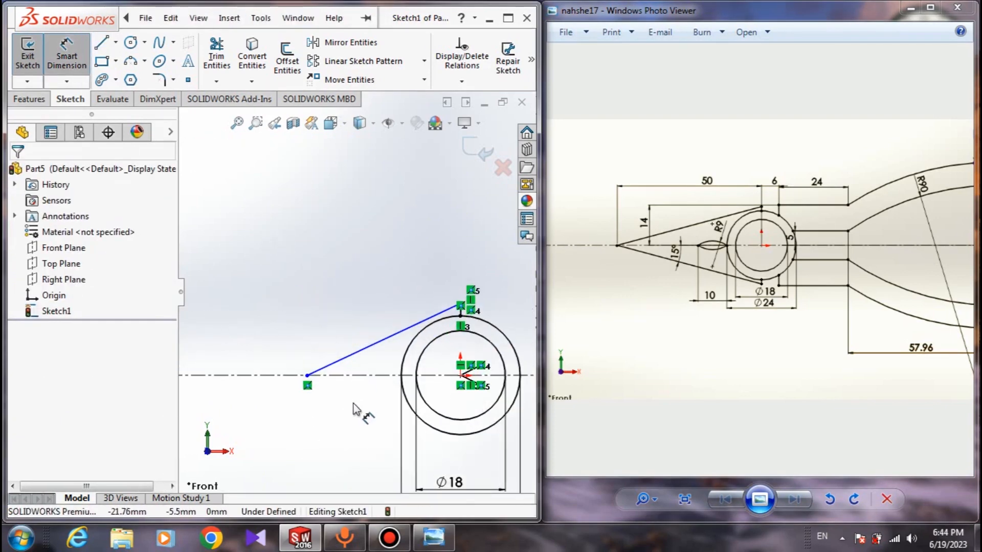
click(307, 377)
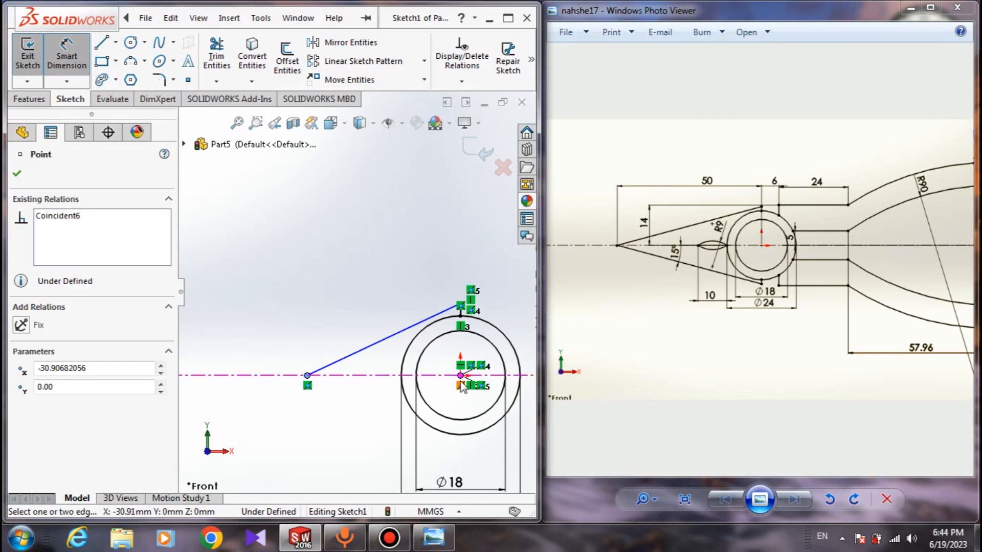
click(461, 376)
click(434, 257)
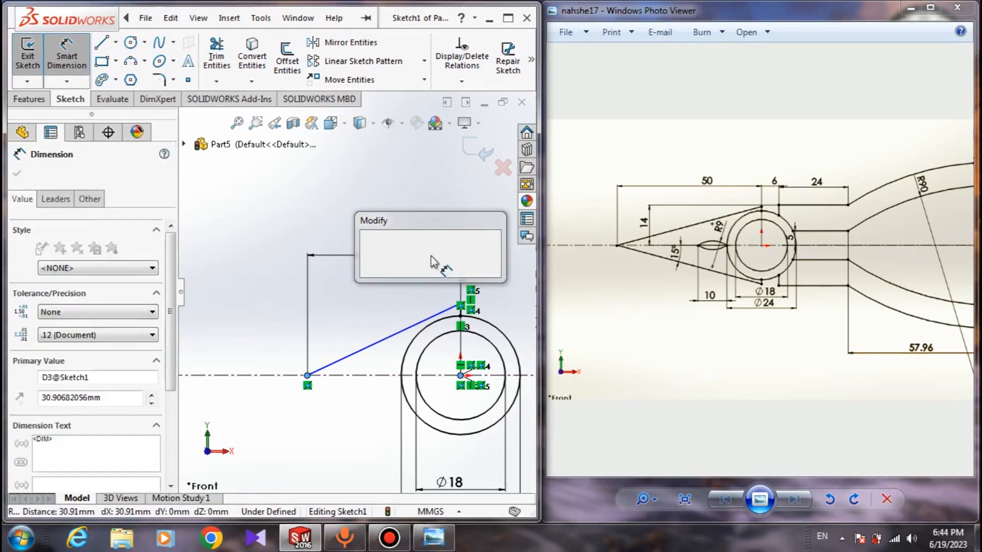
text(50)
key(Return)
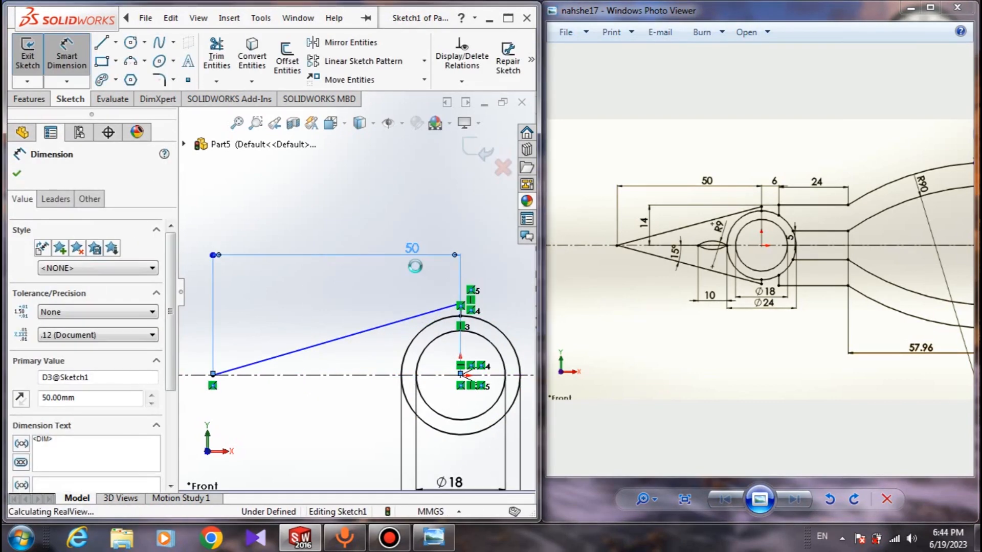
Dimension the height of the sloped line's upper endpoint above the centerline as 14 mm
scroll(495, 316, down, 5)
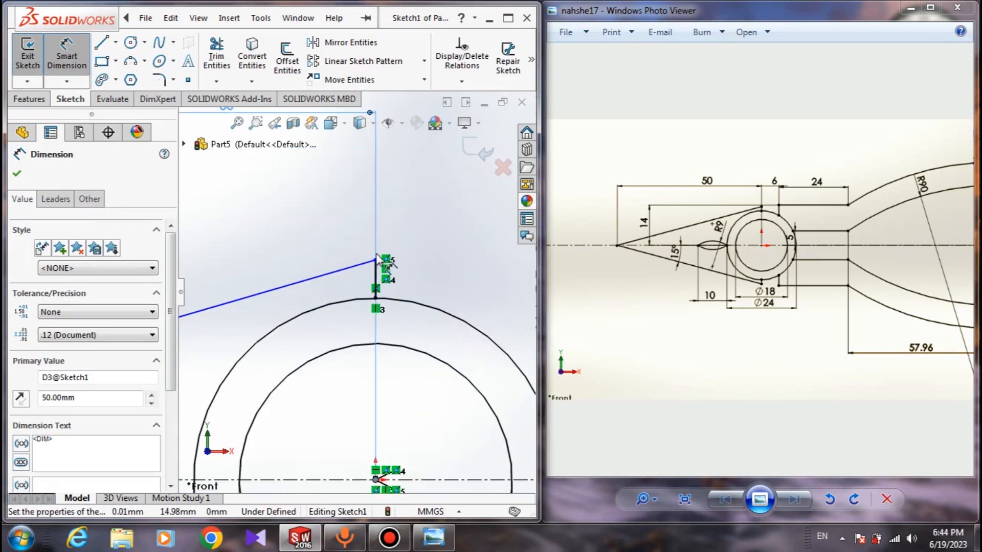
click(377, 262)
scroll(355, 295, up, 5)
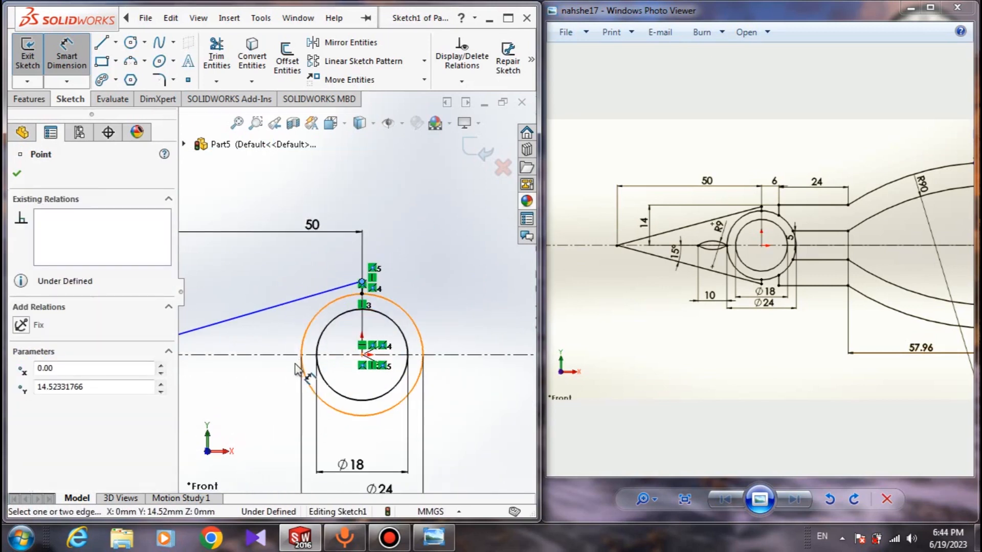
click(276, 355)
scroll(261, 296, up, 3)
click(271, 302)
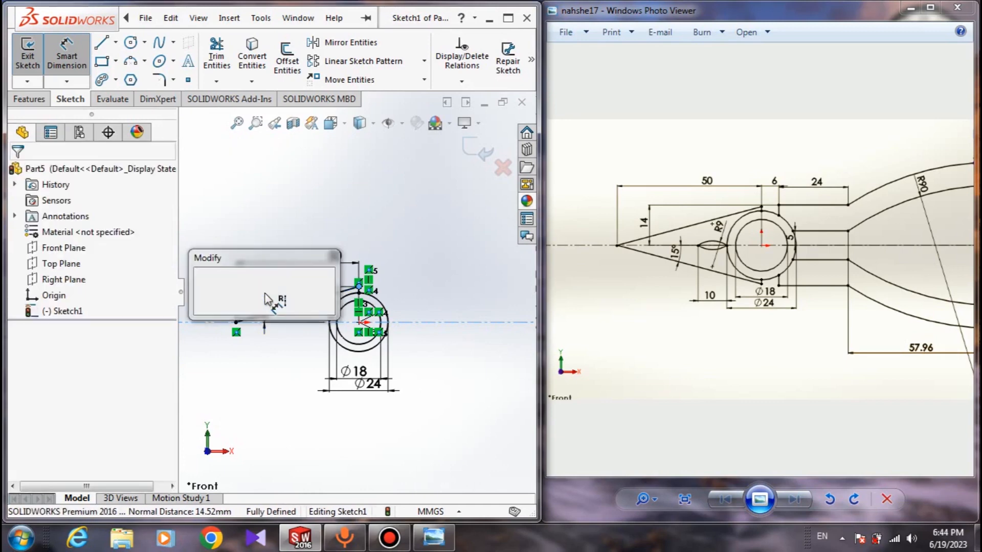
text(14)
key(Return)
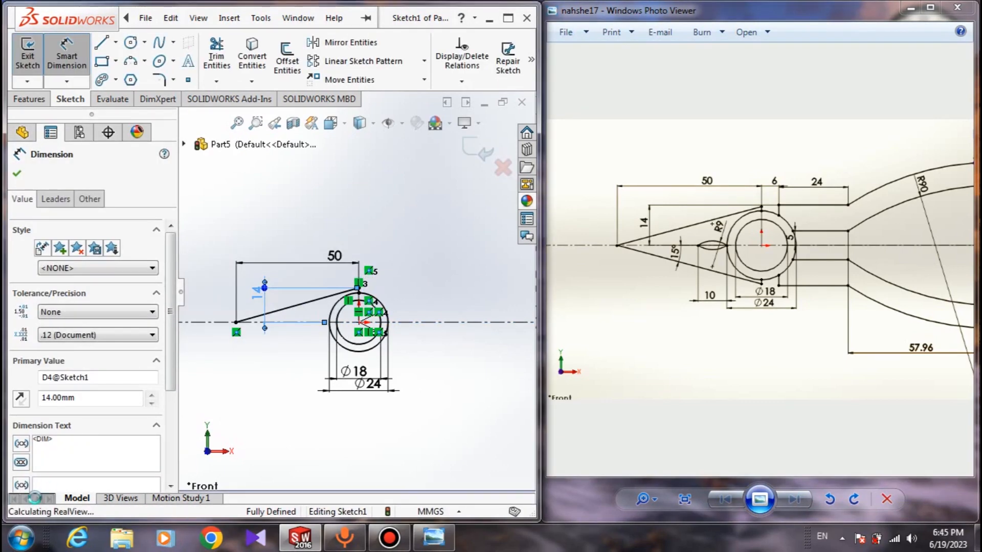
key(Escape)
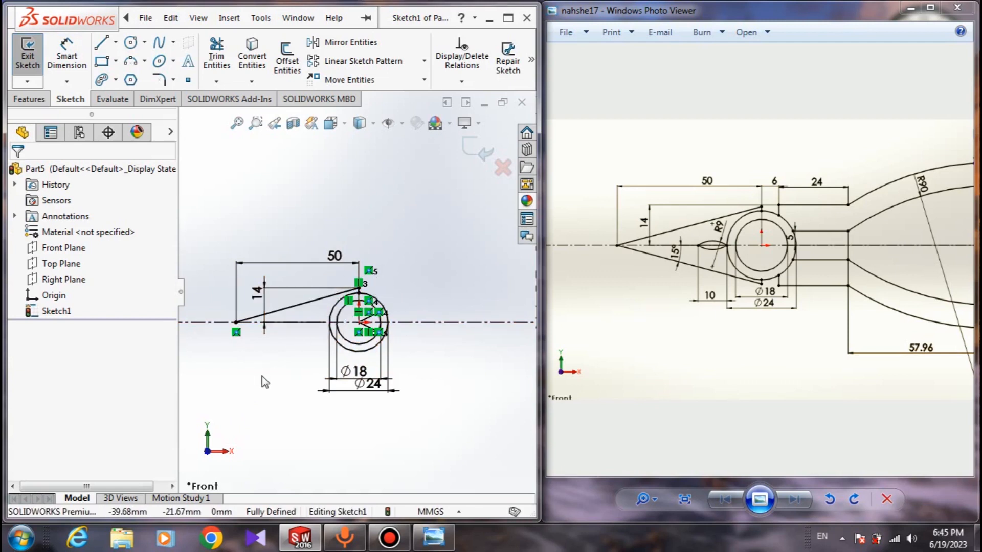
Mirror the short vertical line and the sloped jaw line about the horizontal centerline, keeping the originals
click(345, 46)
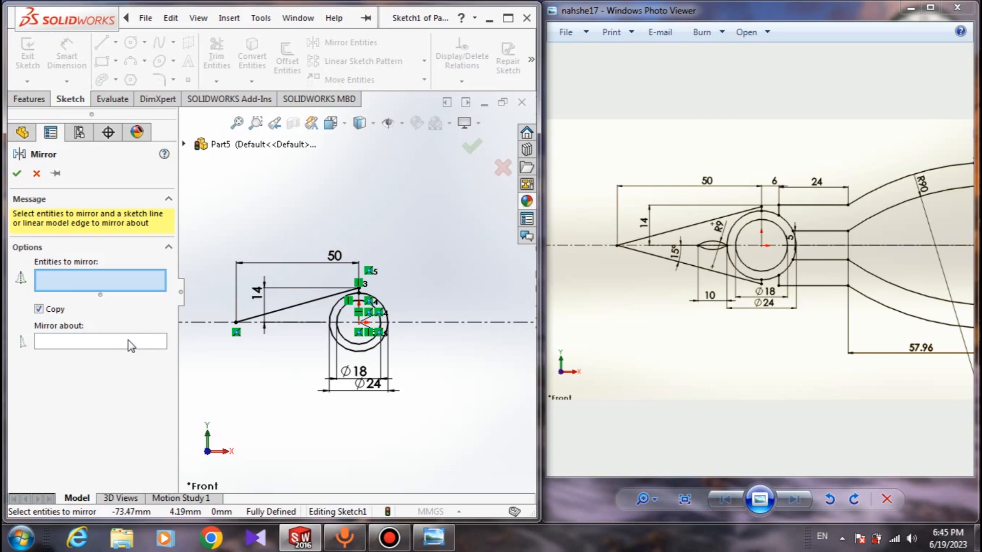
click(131, 346)
click(145, 286)
scroll(350, 292, down, 6)
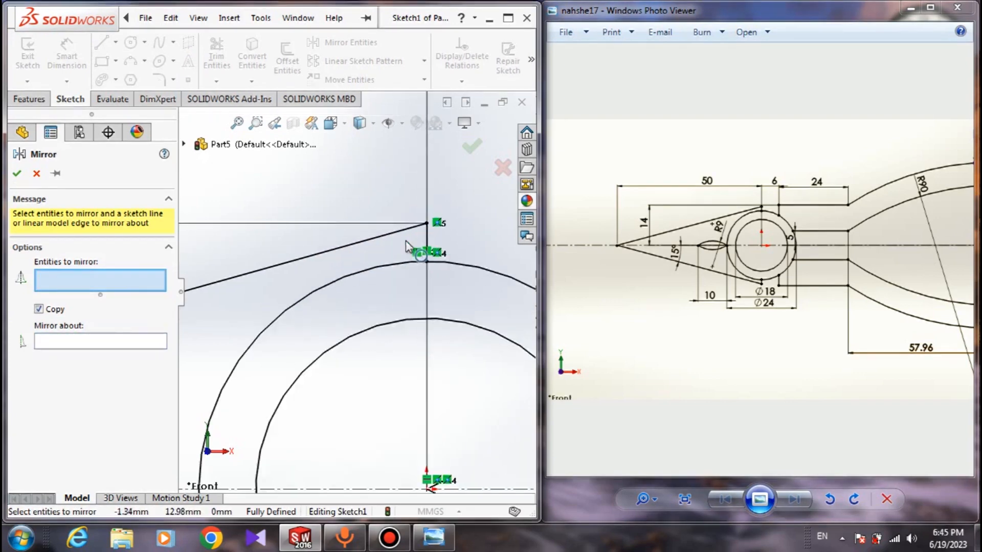
scroll(407, 246, down, 1)
click(430, 247)
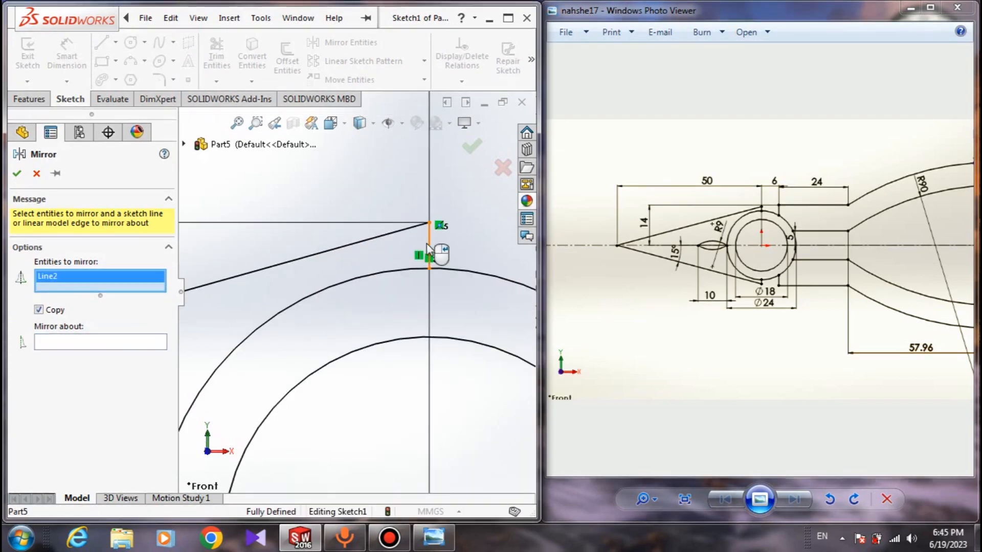
click(381, 236)
click(161, 354)
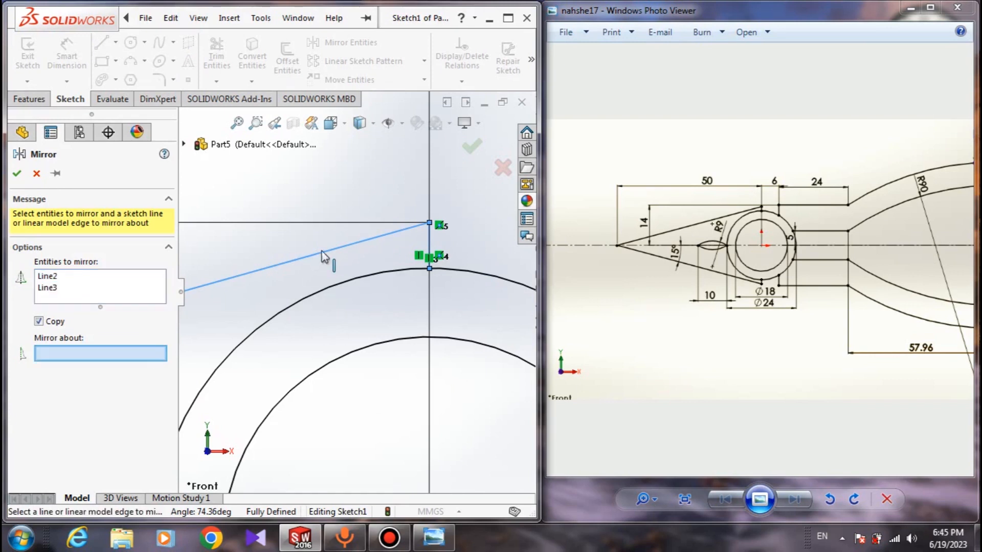
scroll(337, 251, up, 6)
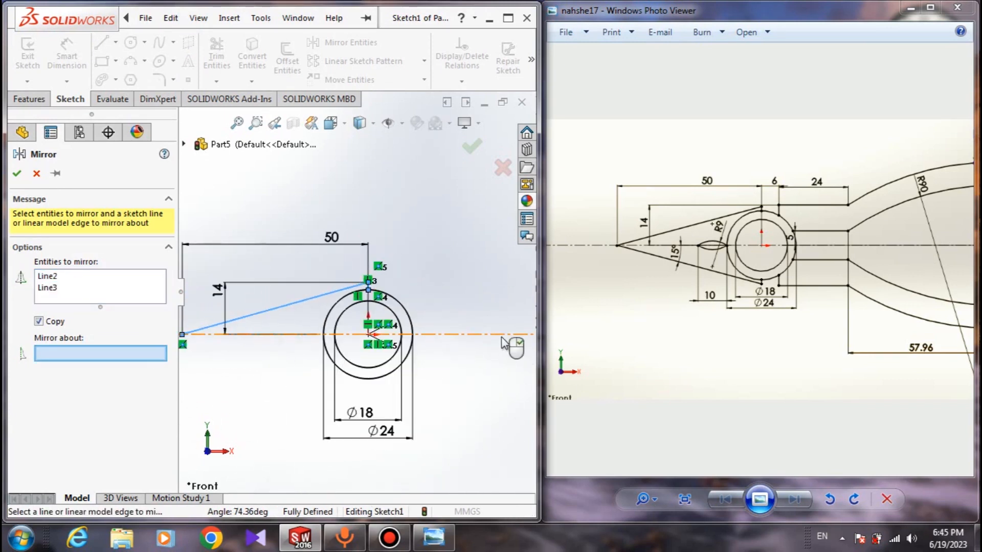
click(509, 335)
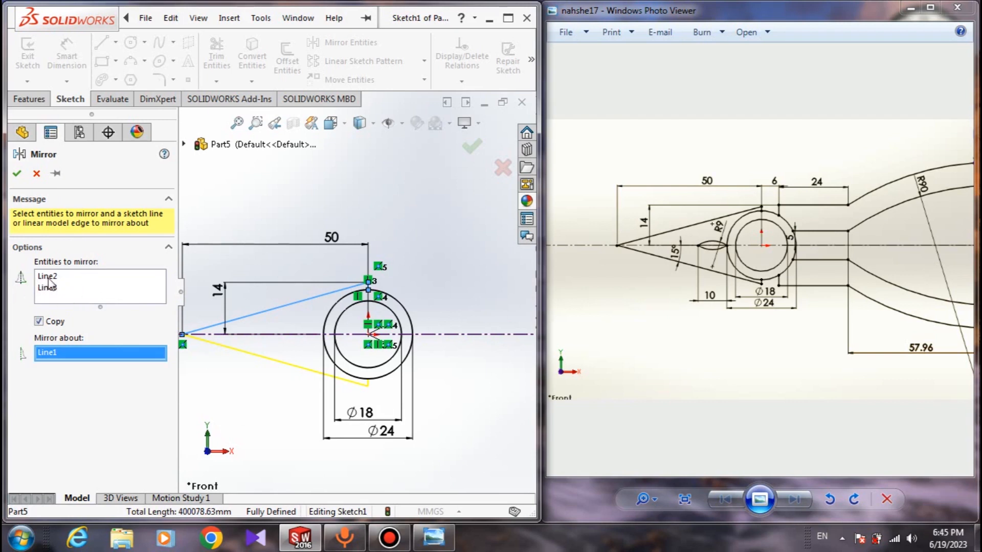
click(18, 174)
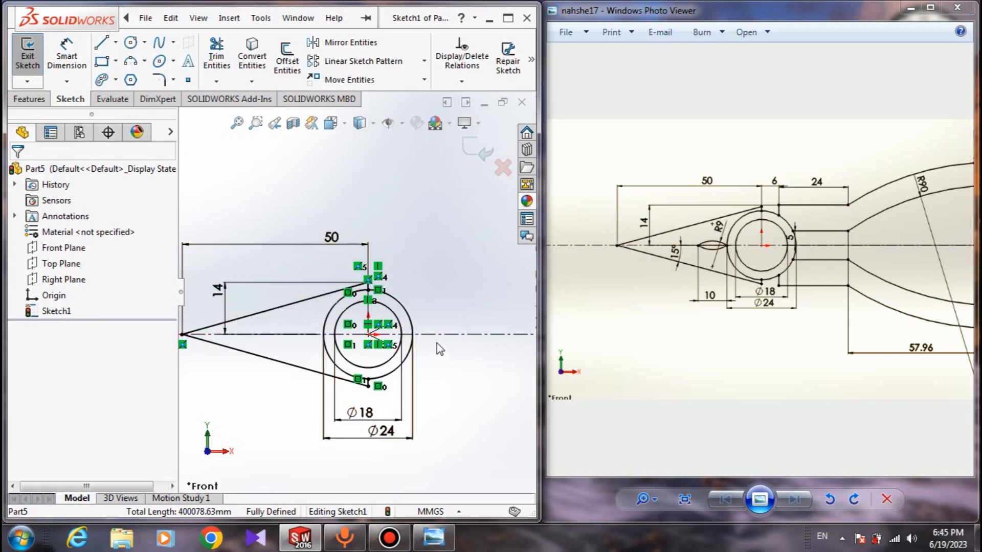
scroll(447, 348, up, 2)
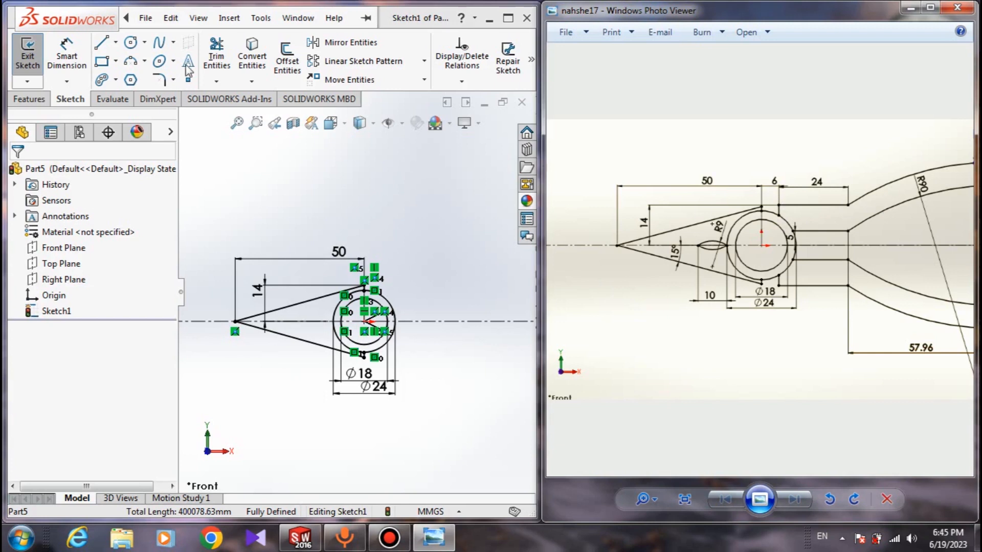
click(108, 50)
scroll(507, 373, down, 4)
scroll(504, 369, down, 5)
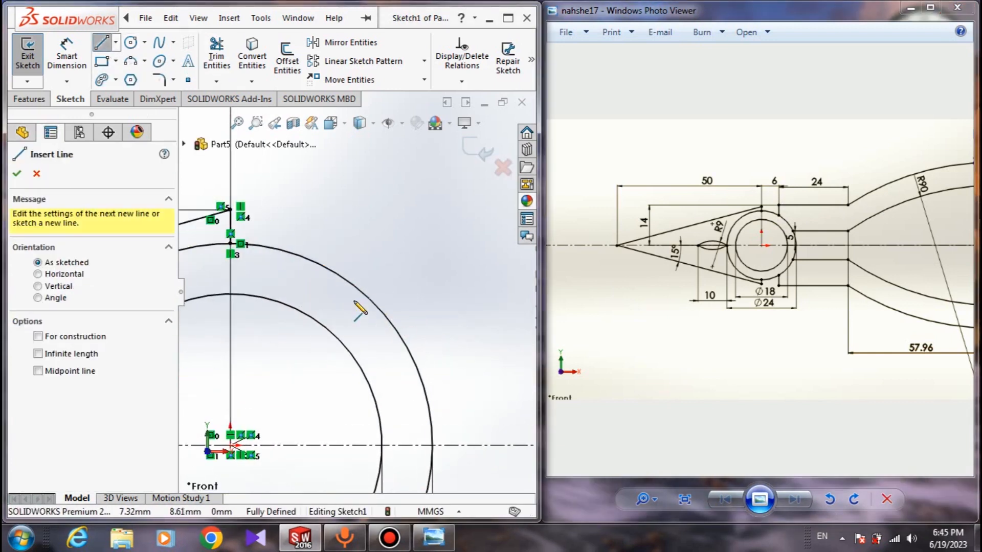
click(363, 292)
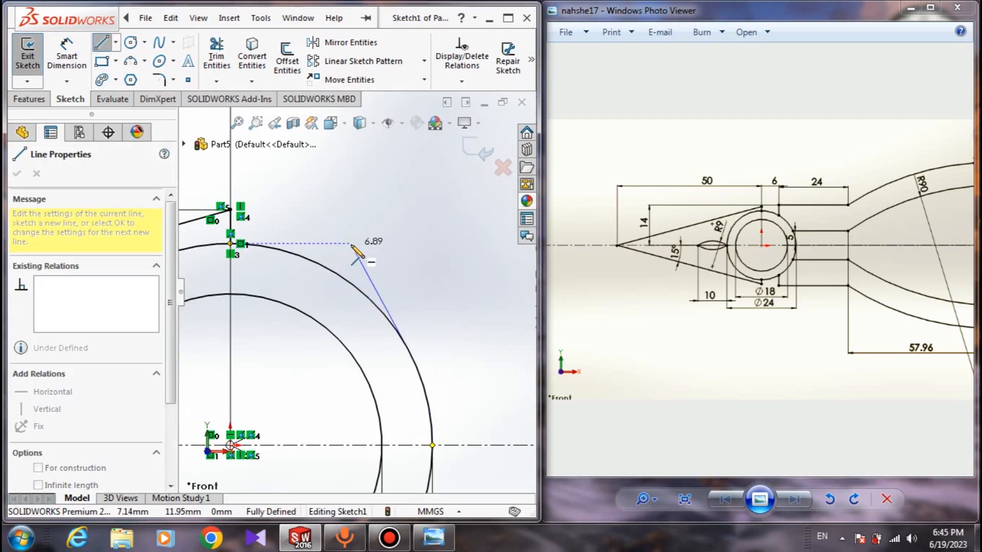
scroll(356, 294, up, 2)
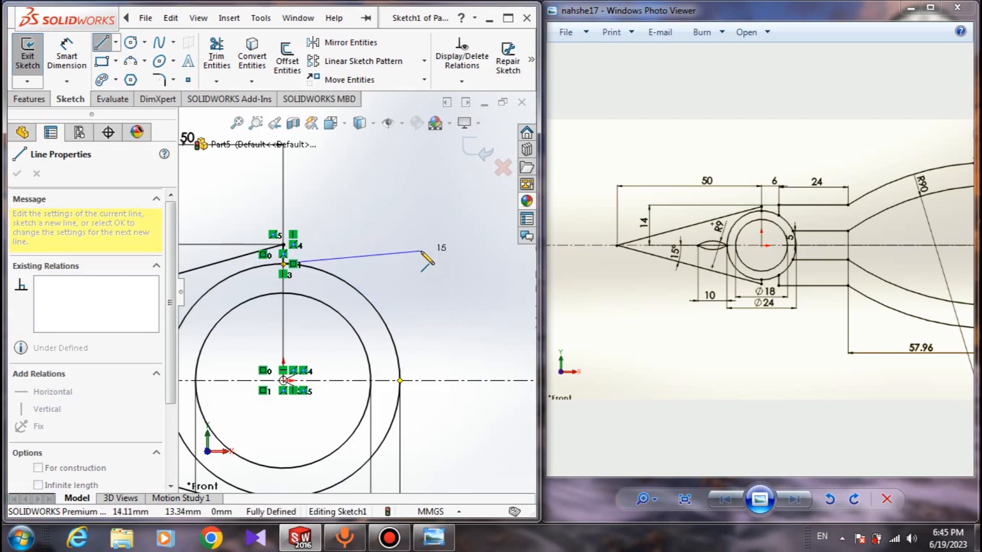
scroll(412, 271, up, 3)
scroll(395, 266, down, 3)
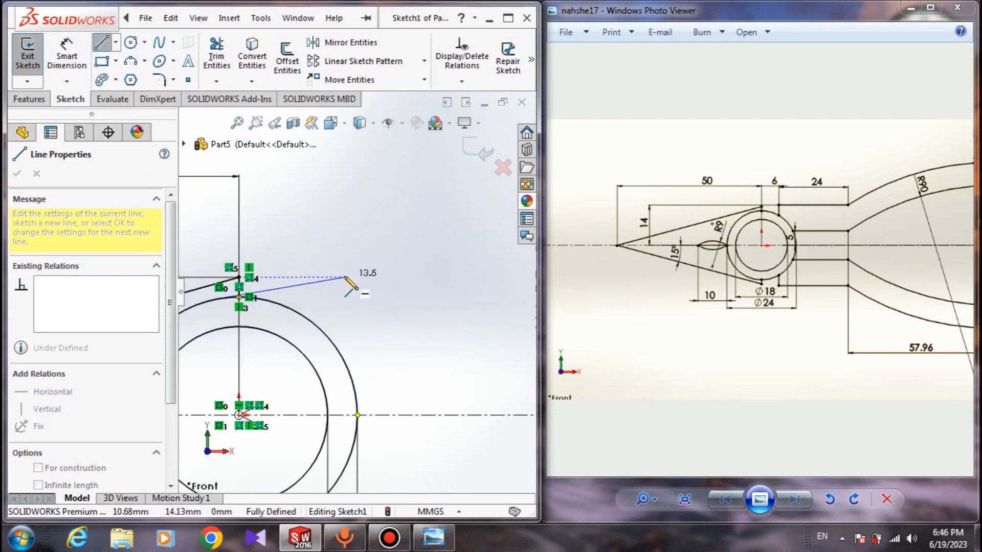
scroll(353, 289, up, 4)
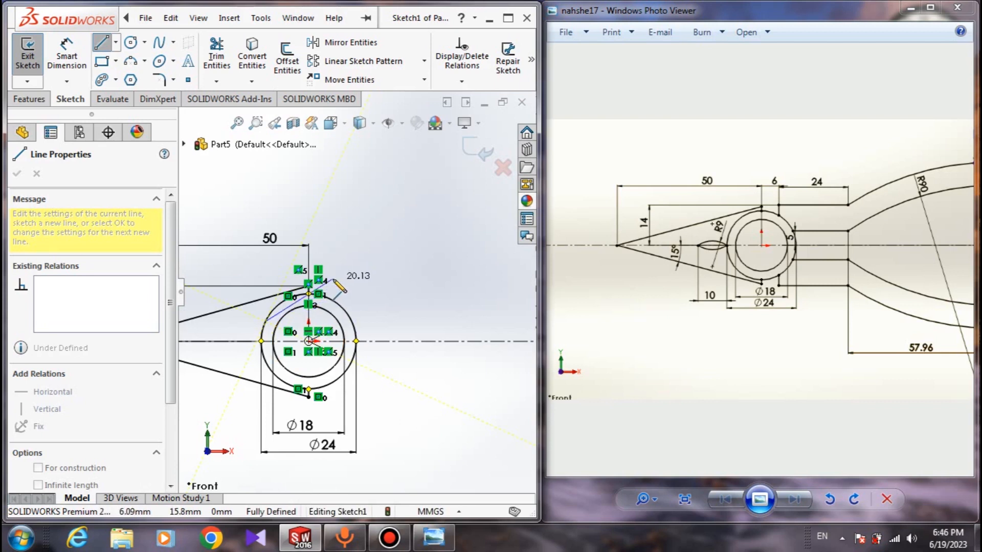
key(Escape)
scroll(318, 149, down, 4)
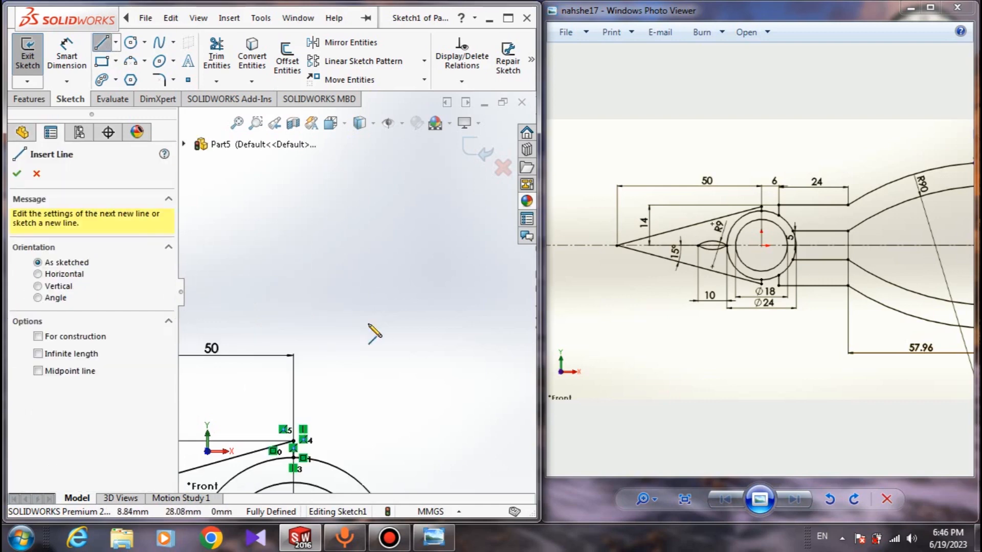
scroll(368, 327, up, 3)
click(365, 407)
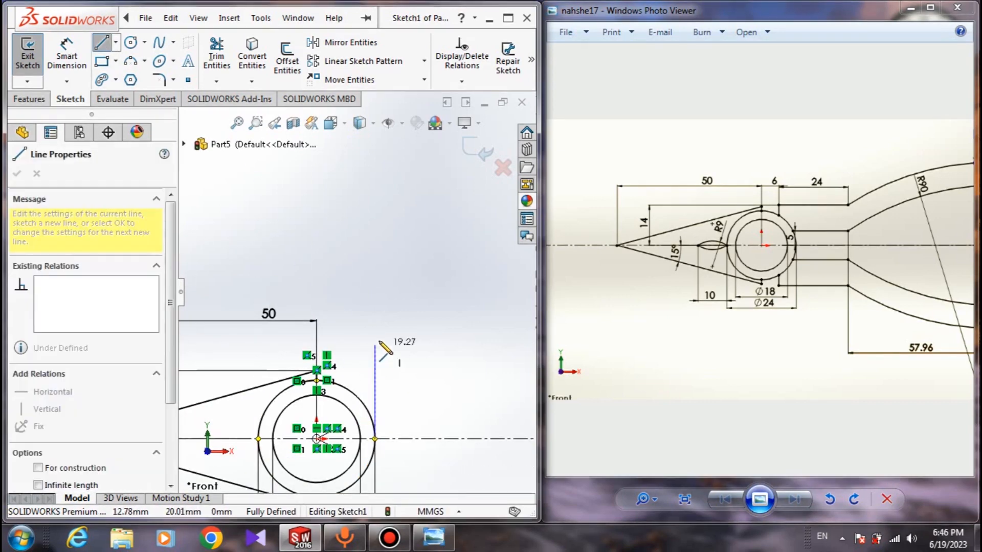
key(Escape)
click(101, 43)
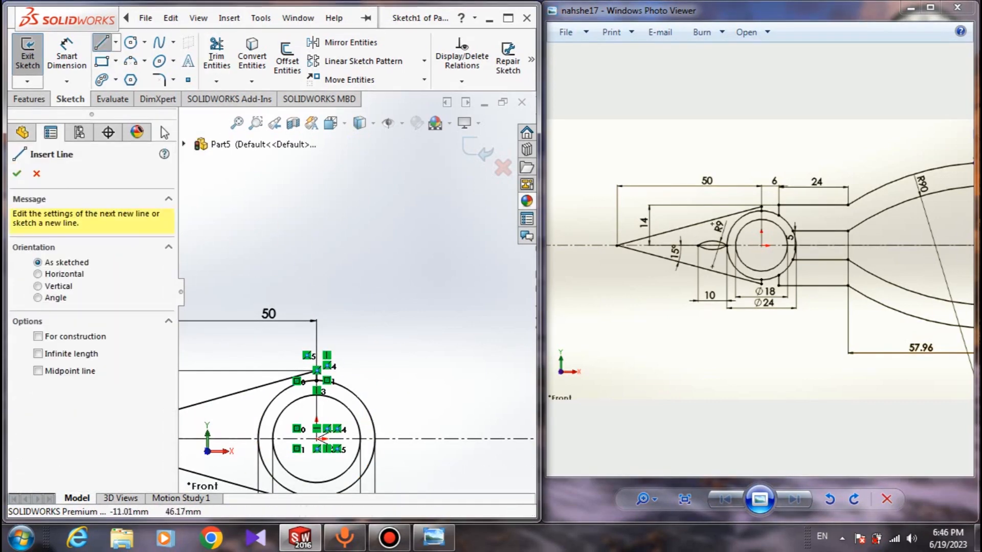
click(364, 405)
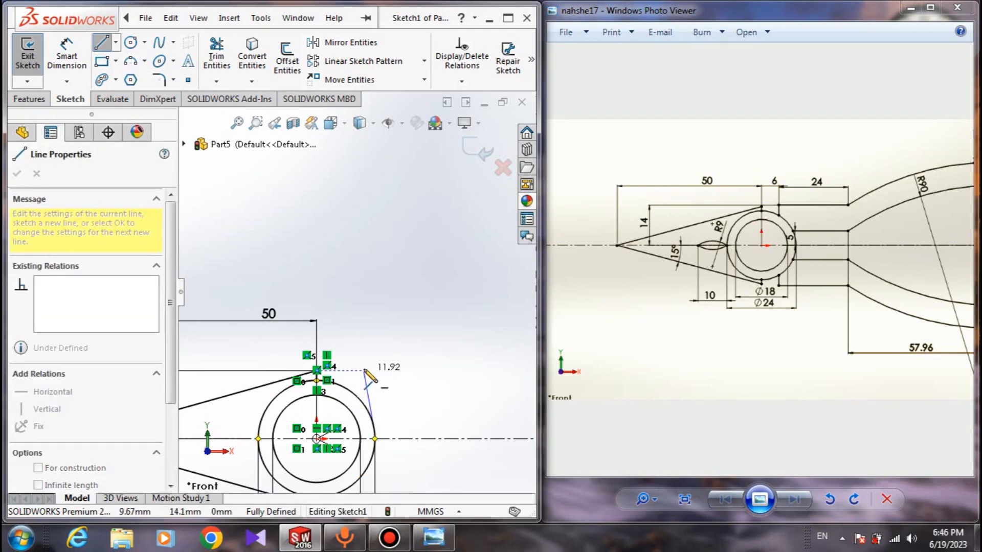
key(Escape)
click(101, 43)
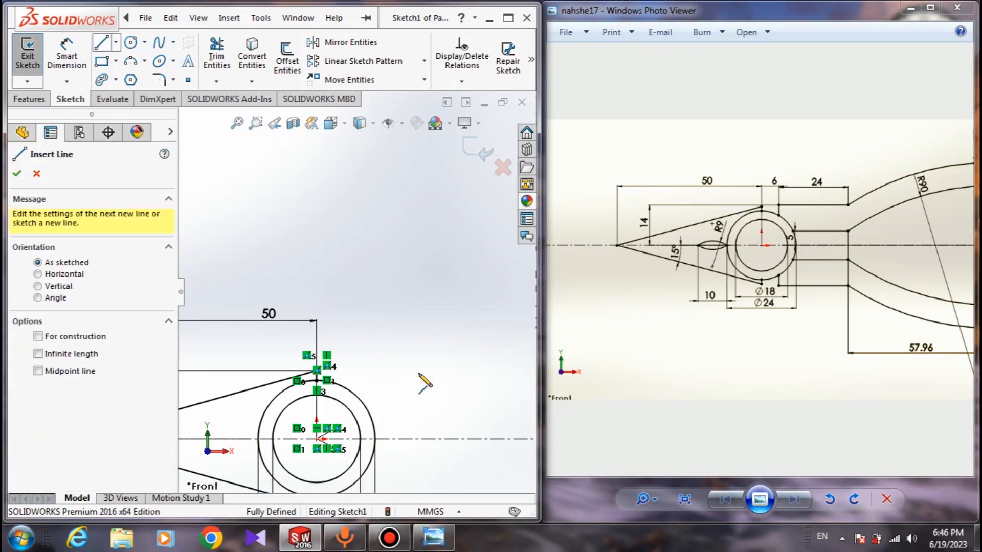
click(363, 403)
key(Escape)
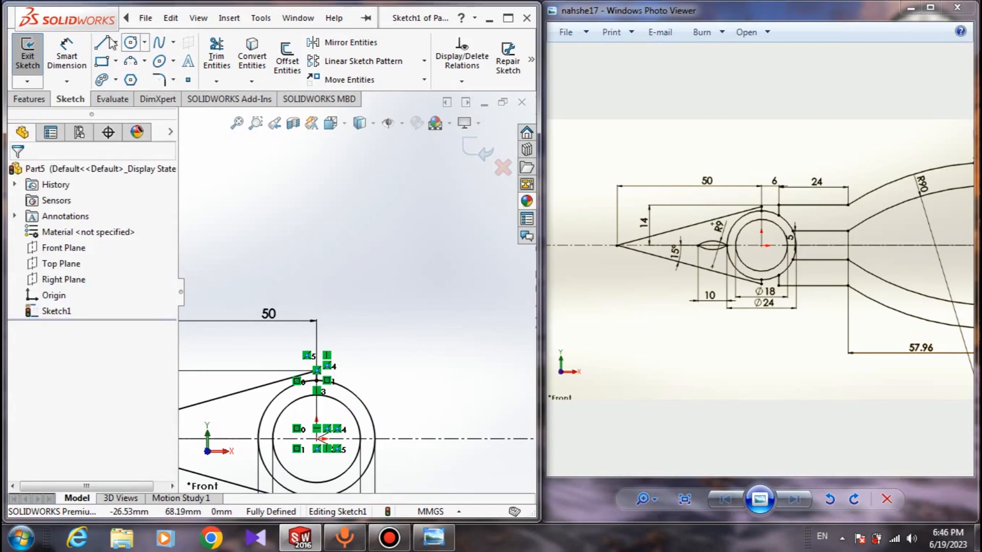
Sketch a short vertical line up from the outer circle's upper-right arc, continuing with a horizontal line to the right
click(344, 387)
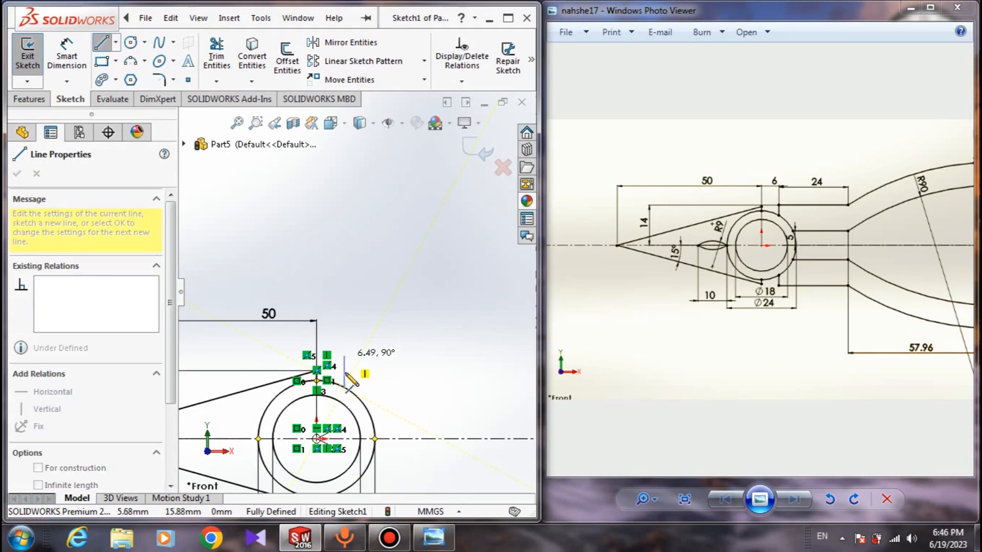
click(344, 359)
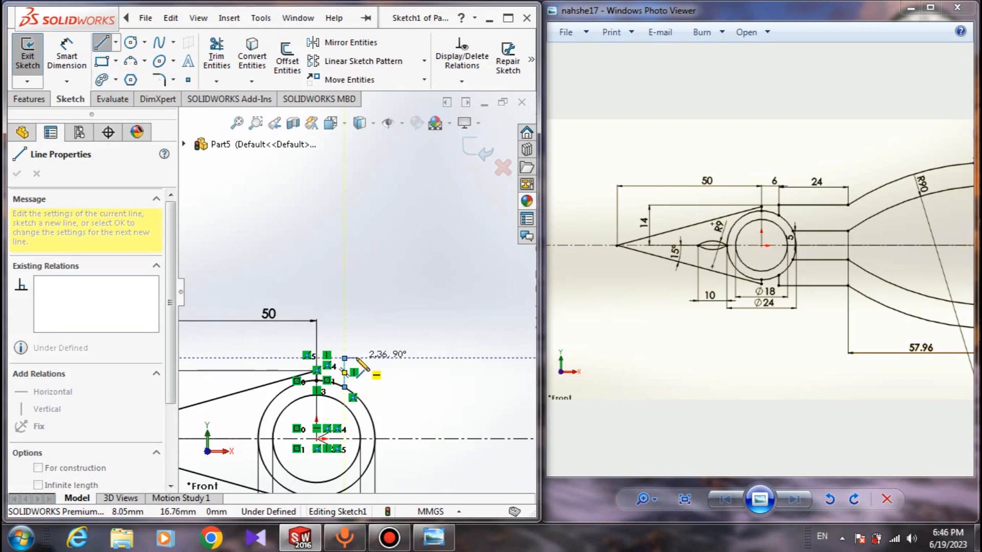
click(444, 359)
key(Escape)
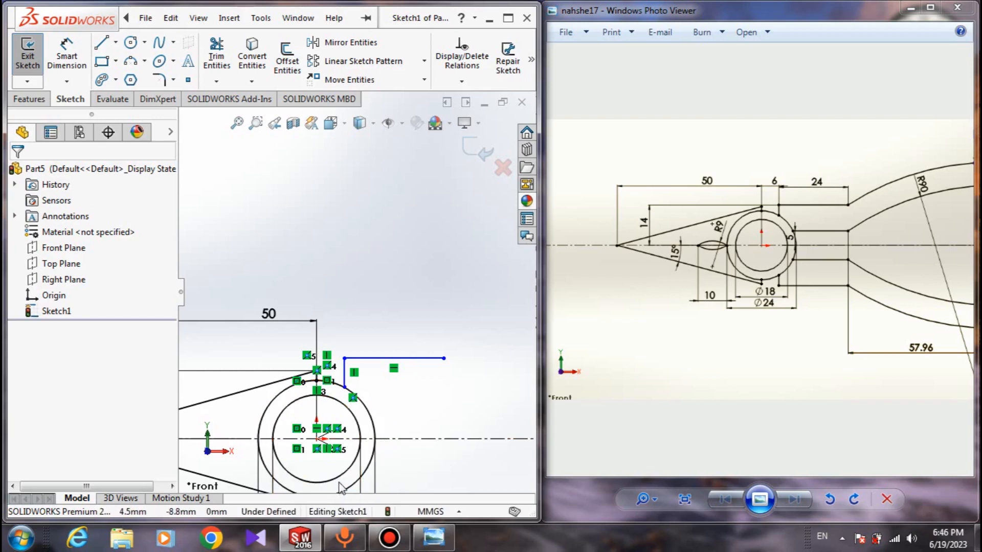
Dimension the length of the horizontal line beyond the outer circle as 24 mm
scroll(360, 367, down, 5)
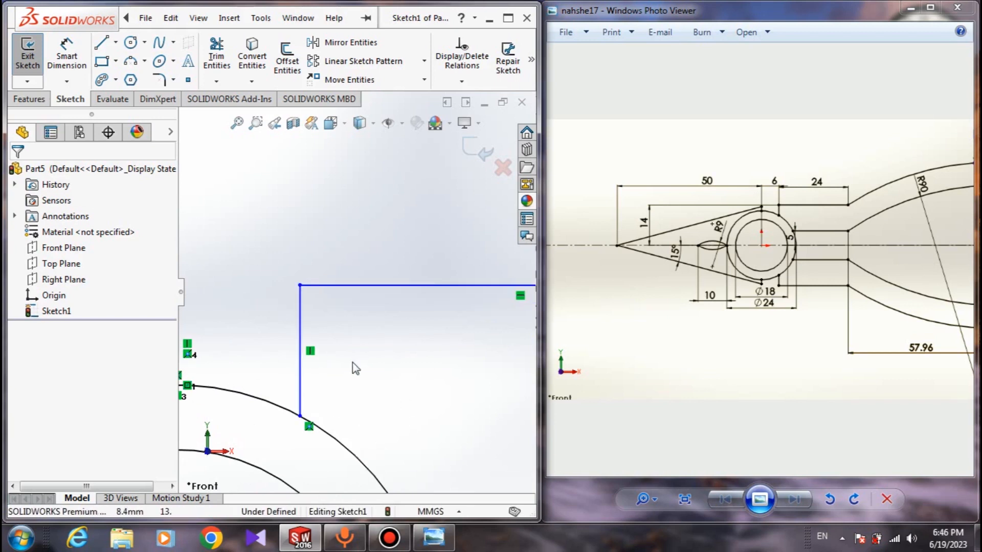
scroll(335, 331, up, 4)
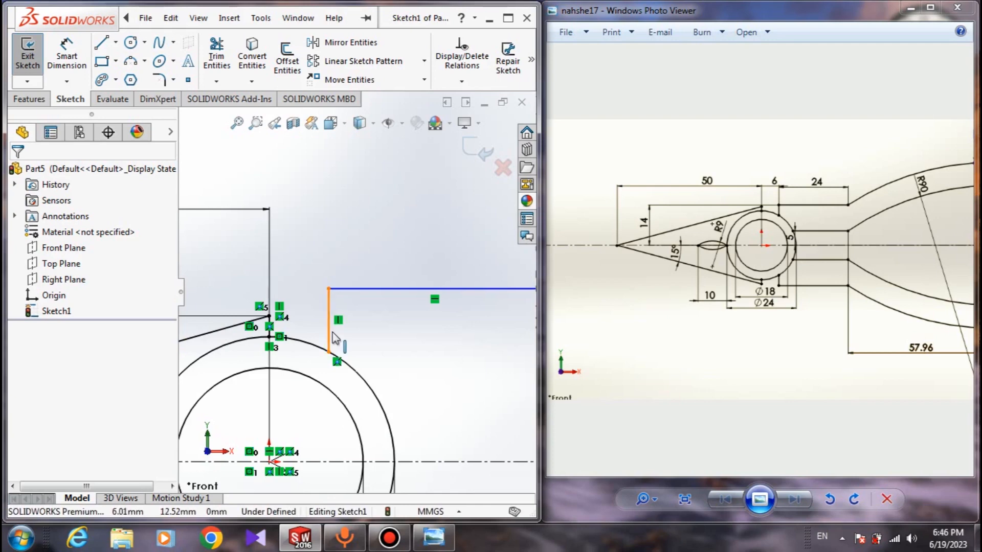
click(60, 55)
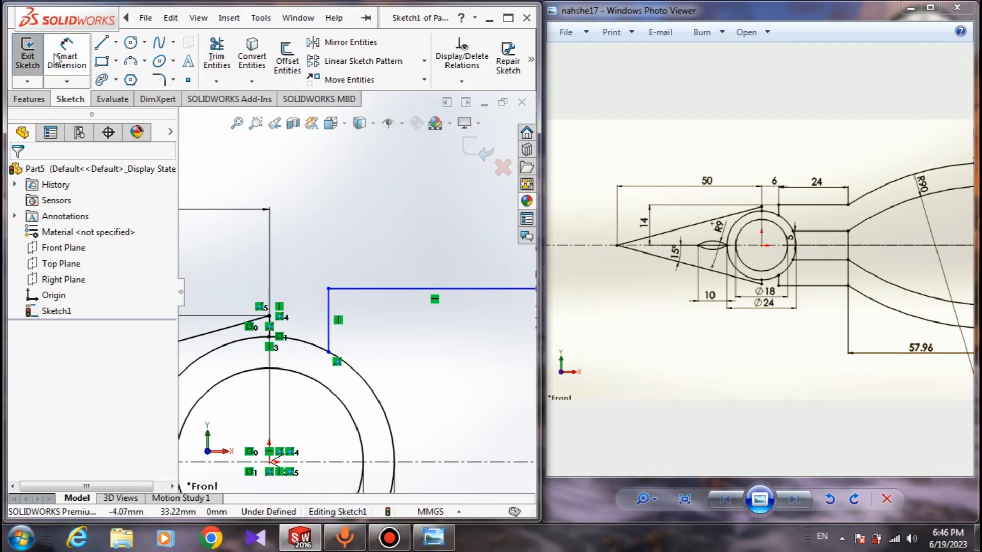
click(434, 296)
click(435, 253)
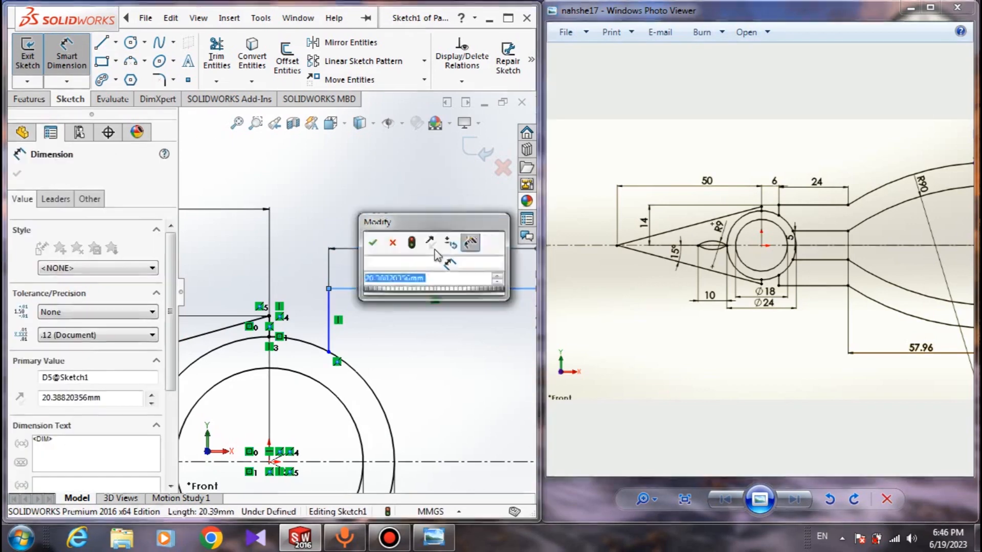
key(Return)
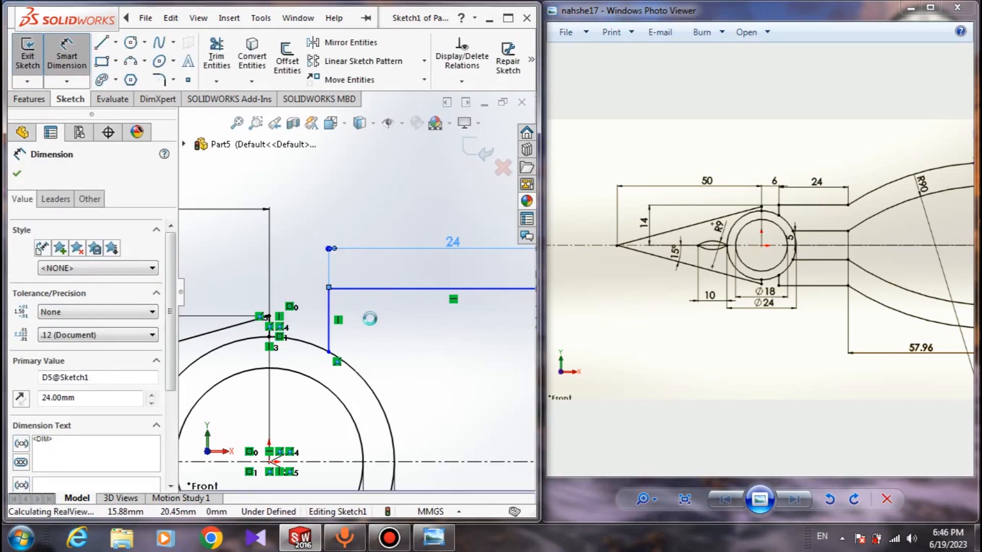
Dimension the horizontal distance from the origin to the upper end of the short vertical line on the outer circle as 6 mm
scroll(373, 327, up, 2)
scroll(364, 319, down, 2)
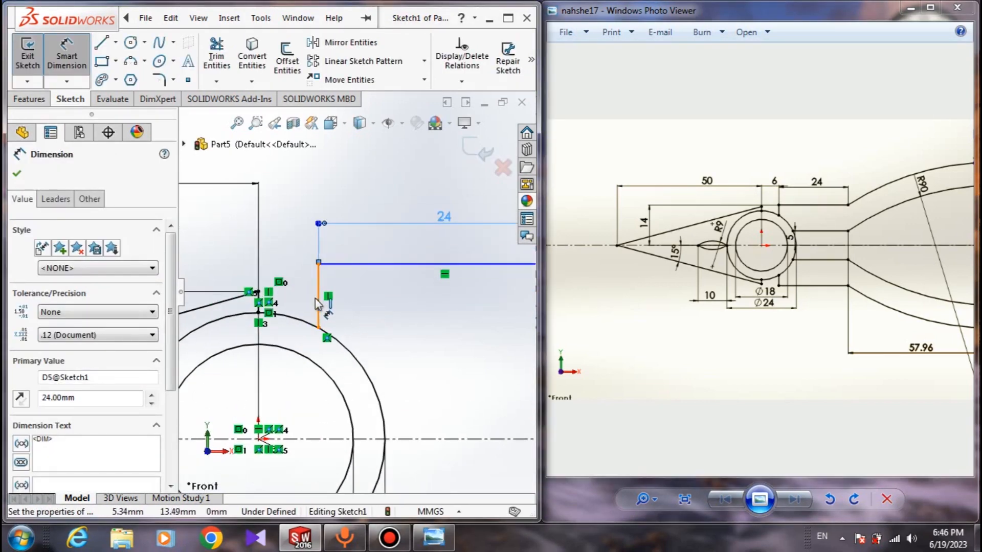
click(317, 301)
drag(277, 319, 257, 441)
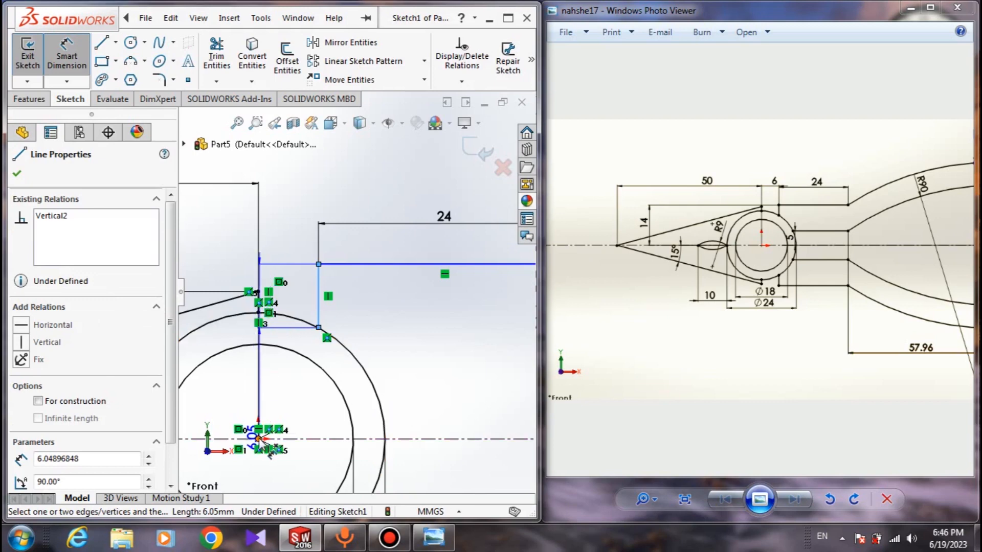
click(319, 264)
click(274, 267)
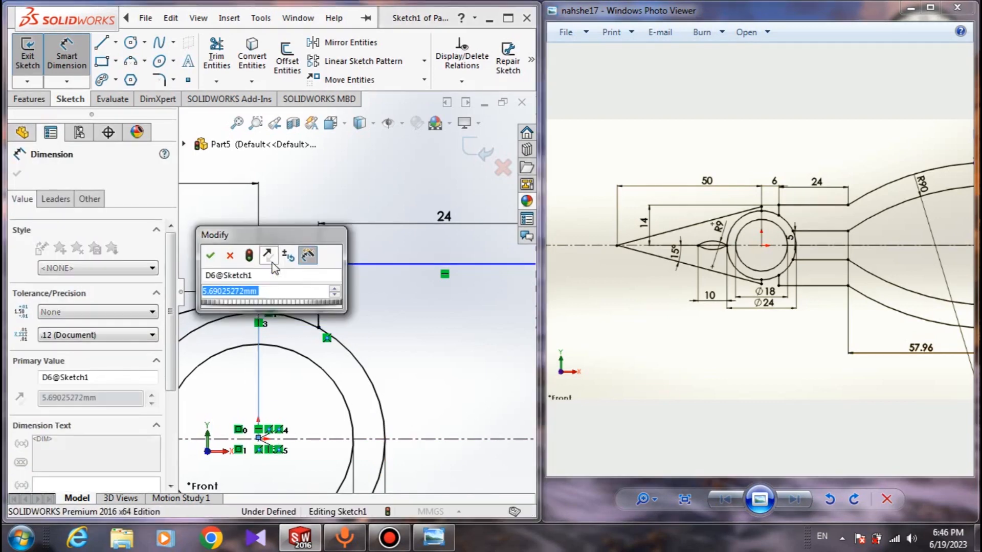
text(6)
key(Return)
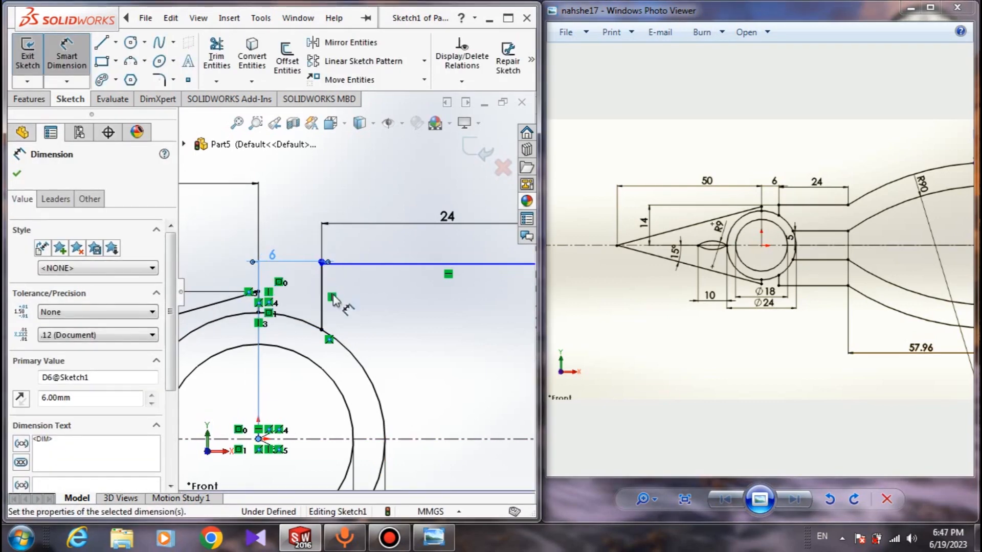
key(Escape)
Lower the 24 mm horizontal line slightly and dimension its height above the centerline as 14 mm
scroll(338, 297, up, 3)
mouse_move(483, 277)
mouse_down()
mouse_move(478, 301)
mouse_move(472, 291)
mouse_up()
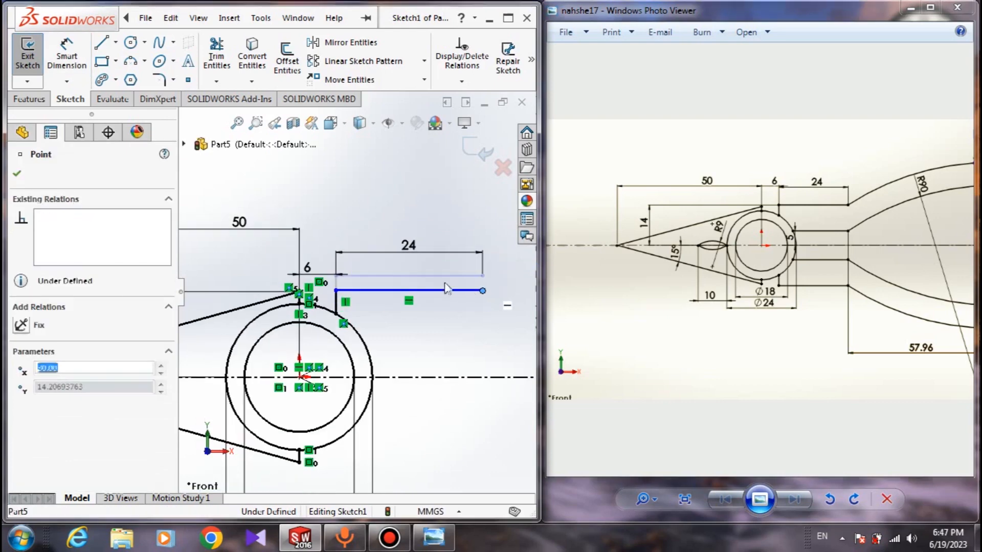
click(80, 52)
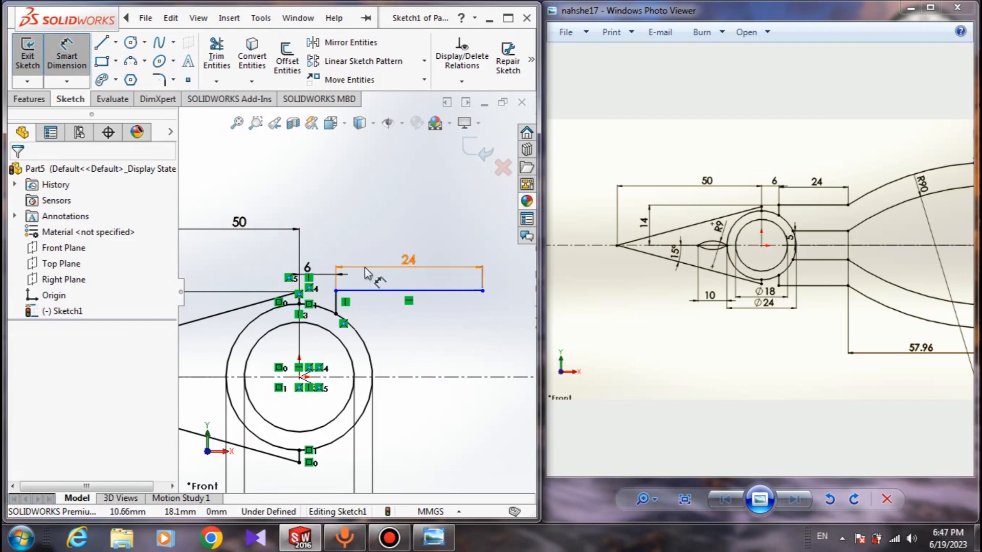
scroll(366, 297, down, 4)
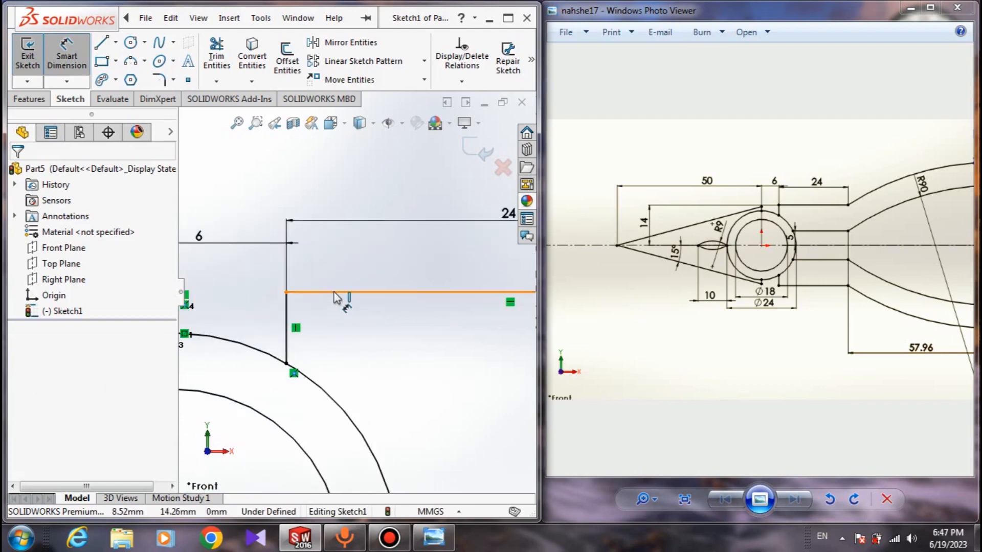
click(337, 293)
scroll(340, 304, up, 3)
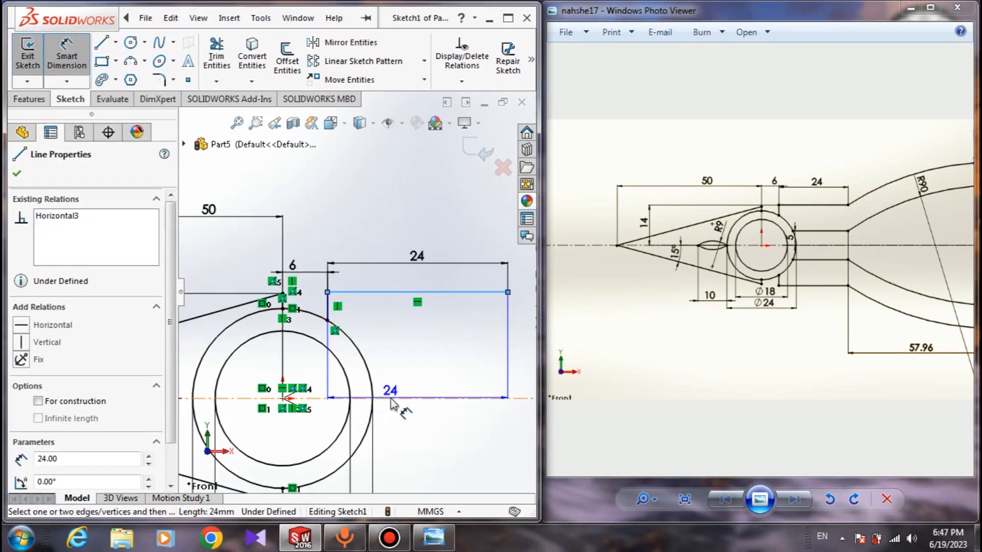
click(392, 399)
scroll(199, 342, up, 2)
click(207, 347)
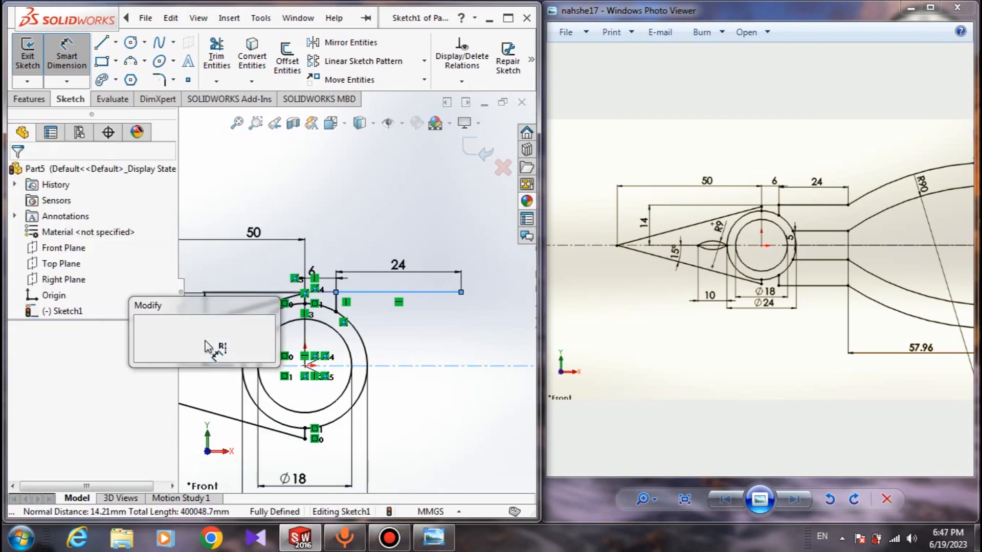
text(14)
key(Return)
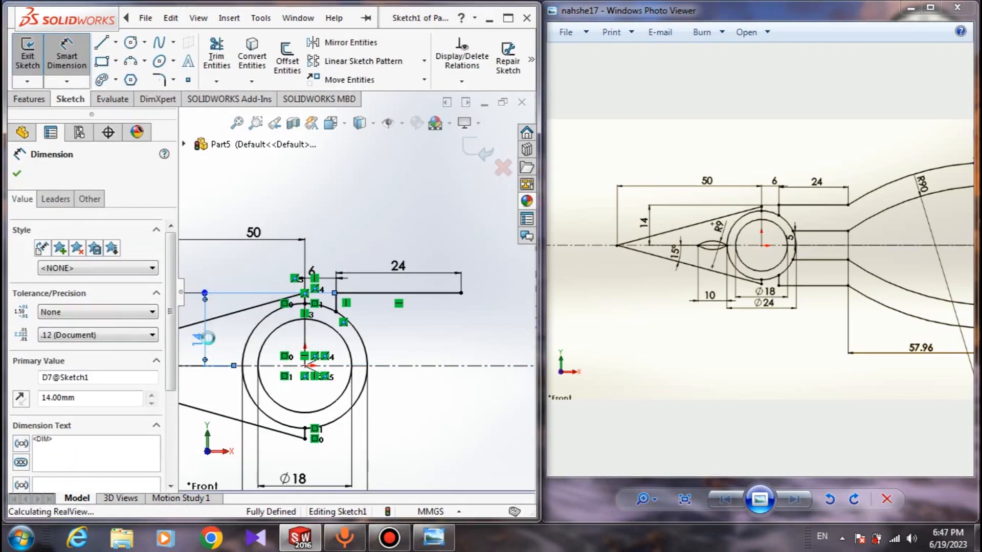
key(Escape)
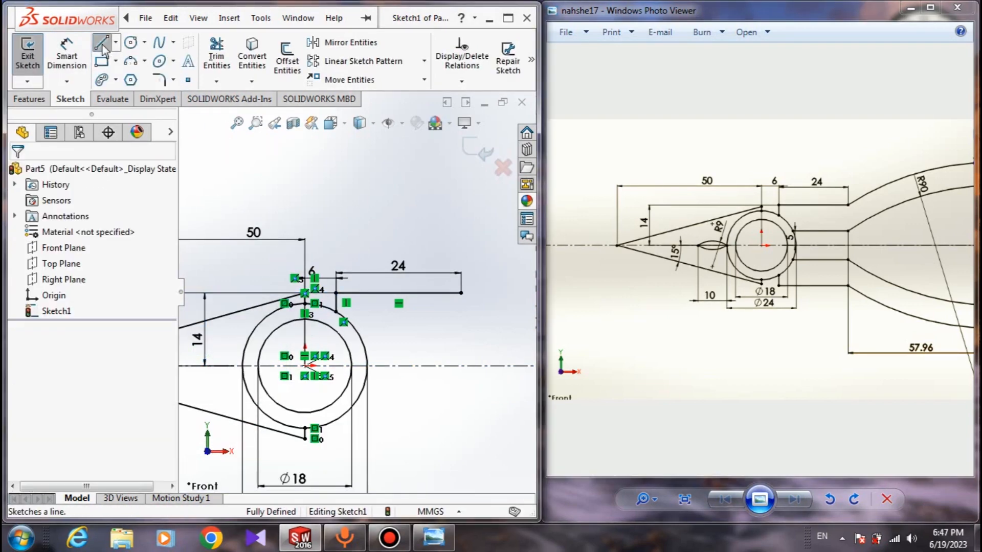
click(103, 45)
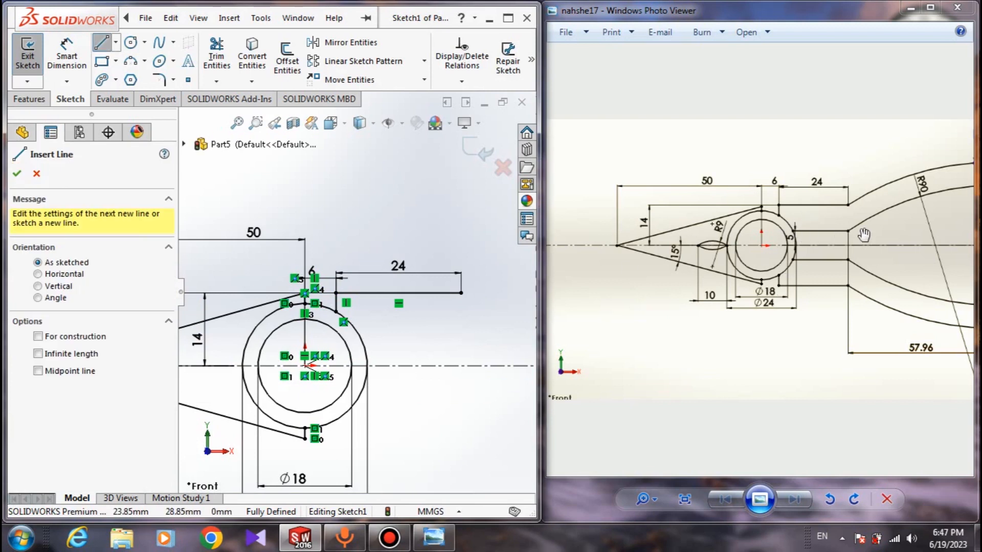
scroll(339, 322, down, 5)
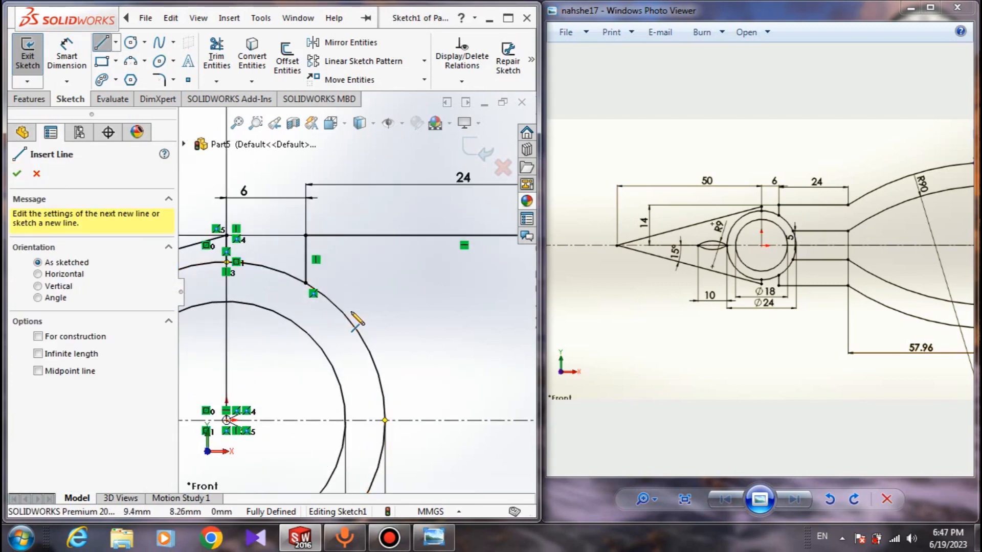
click(344, 325)
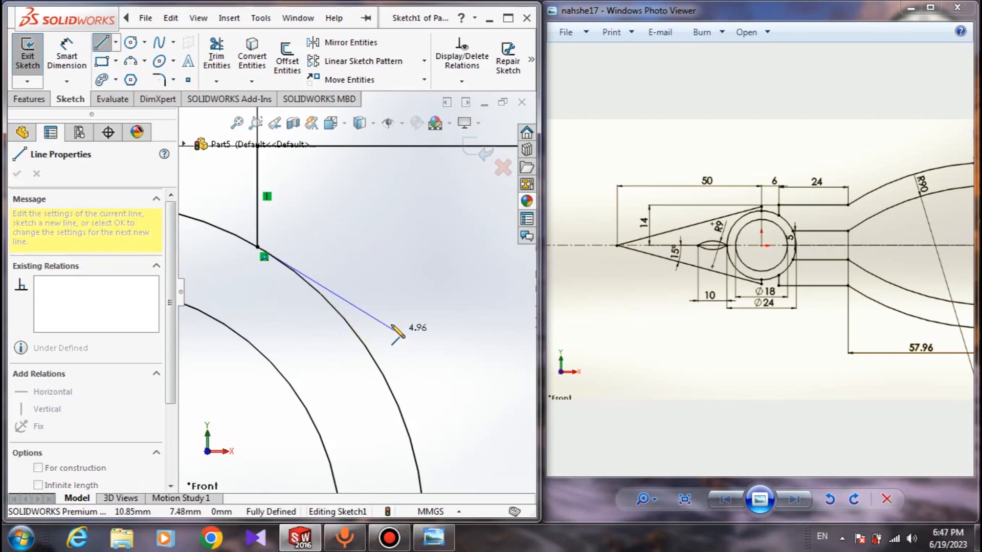
key(Escape)
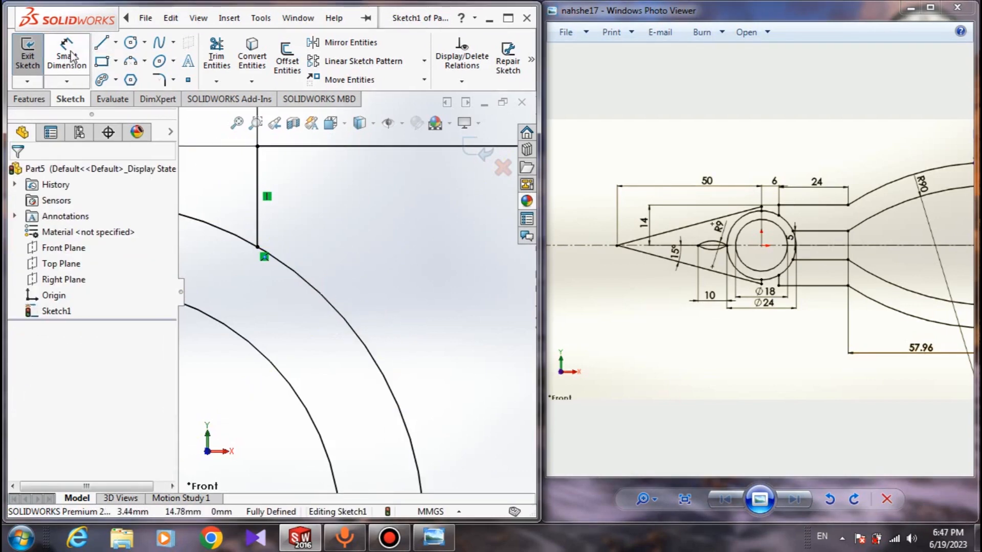
click(101, 44)
scroll(401, 389, up, 3)
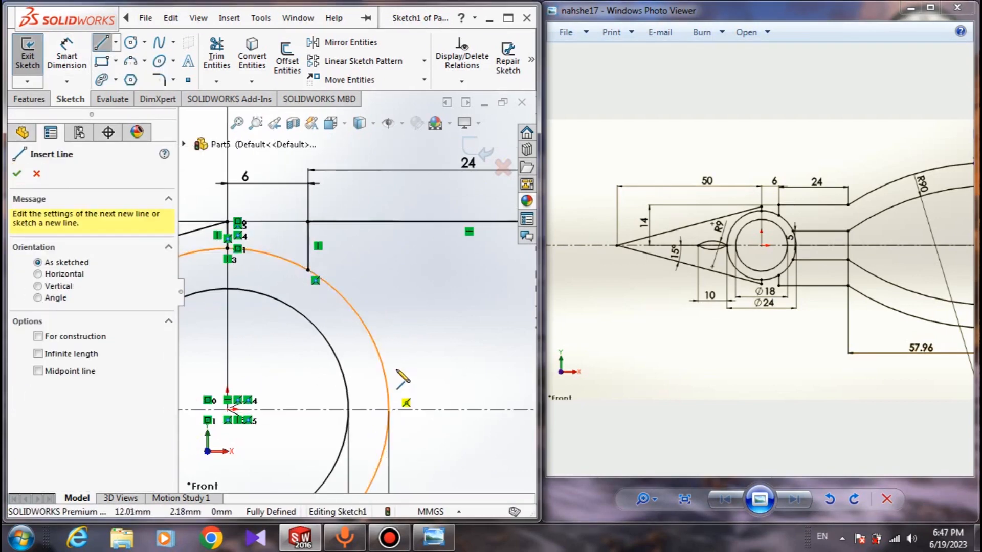
click(378, 348)
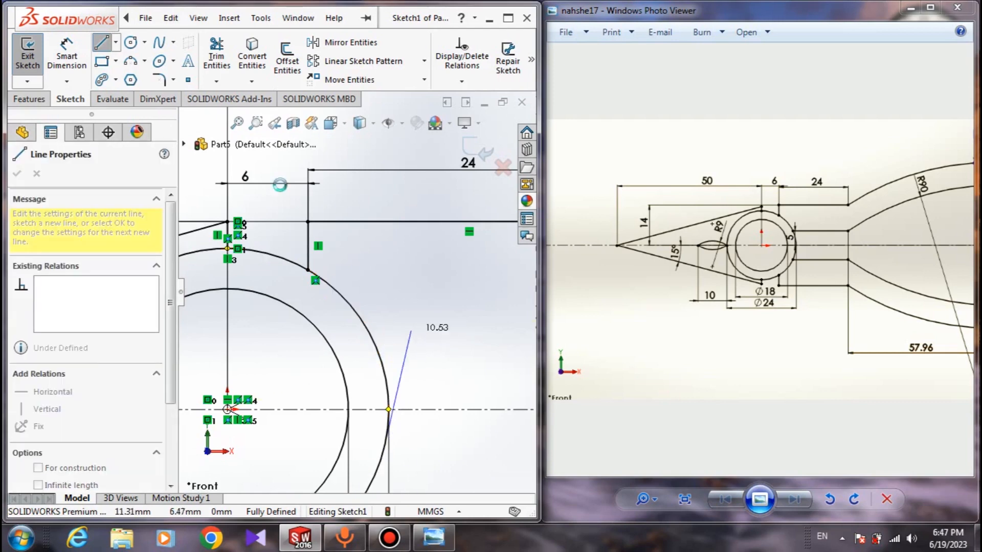
key(Escape)
click(104, 44)
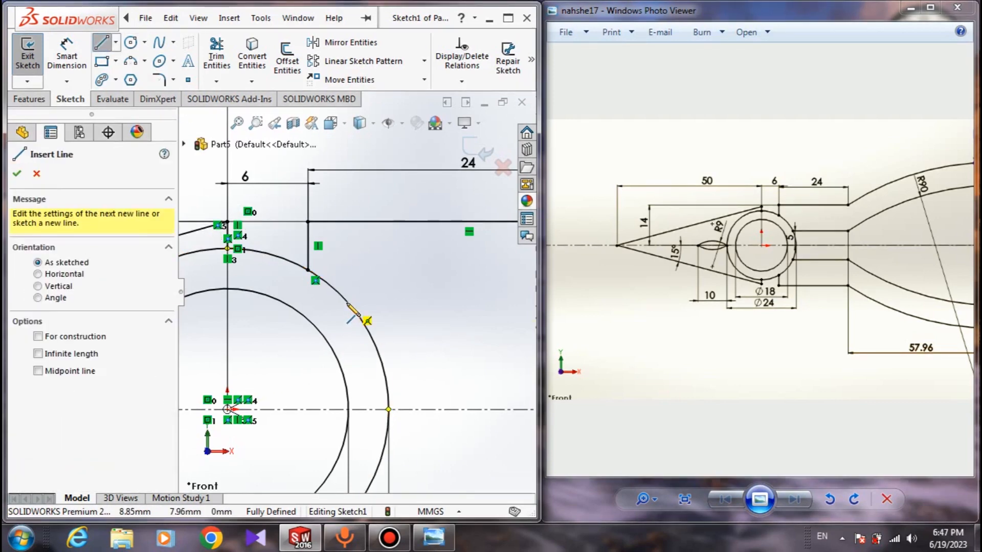
click(308, 270)
key(Escape)
Sketch a horizontal line about 19 mm long to the right from the outer circle's upper-right arc, about 8.25 mm above the centerline
click(109, 43)
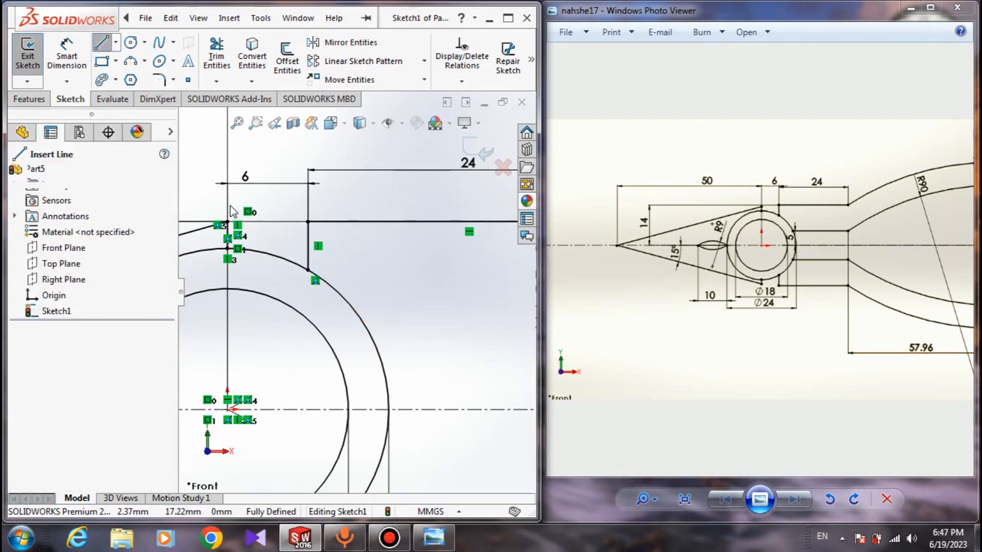
click(347, 301)
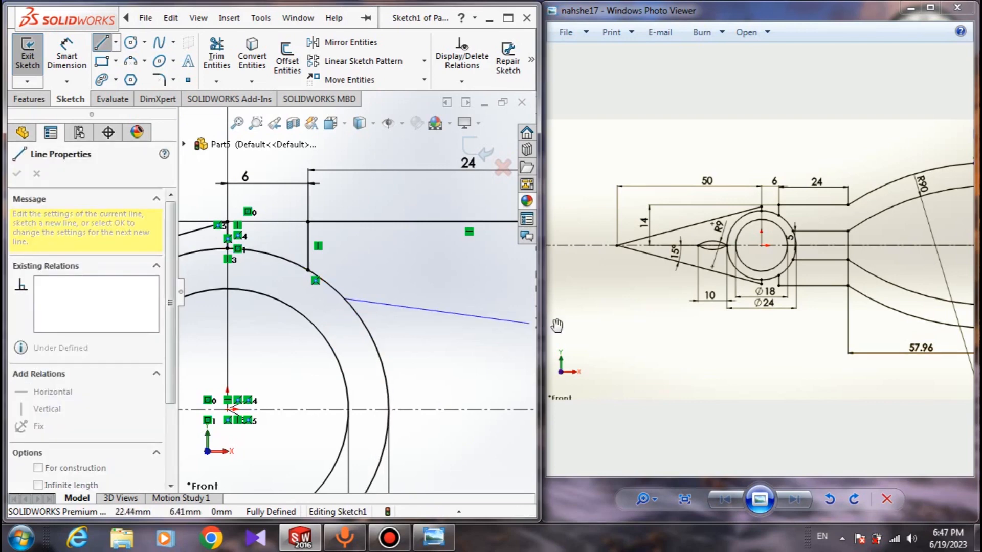
scroll(473, 310, up, 3)
scroll(484, 306, up, 1)
scroll(483, 305, down, 1)
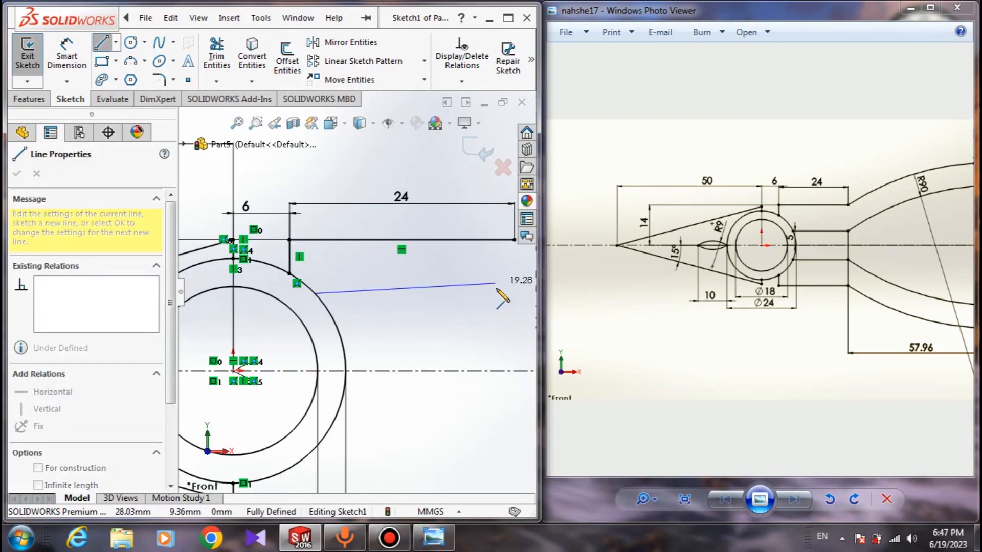
double_click(495, 293)
key(Escape)
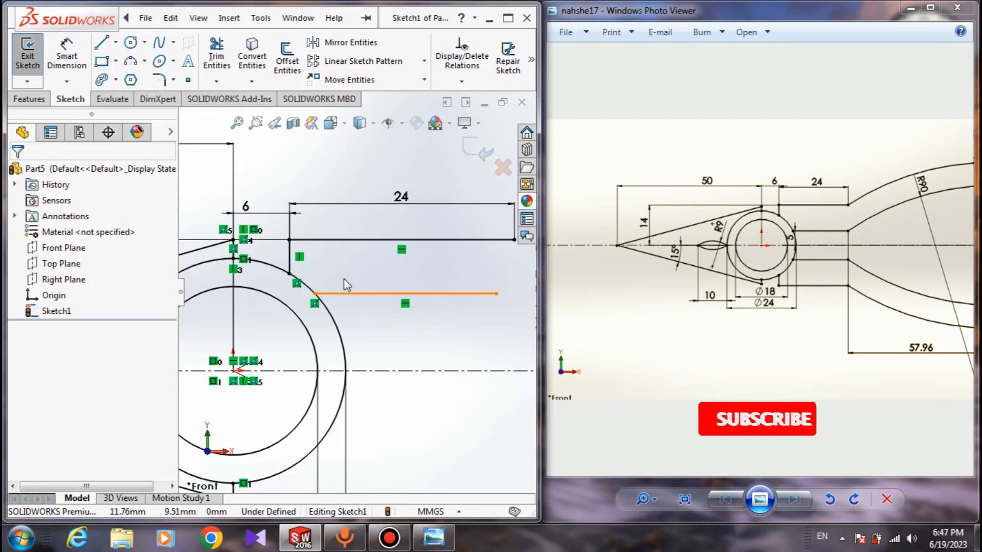
Dimension the height of the lower horizontal line above the centerline as 5 mm
click(68, 57)
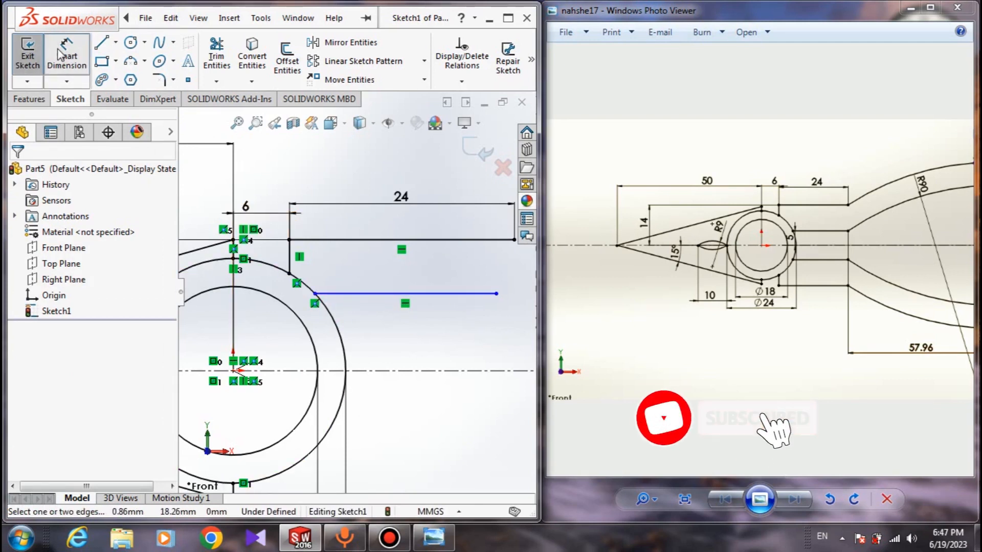
click(427, 294)
click(437, 371)
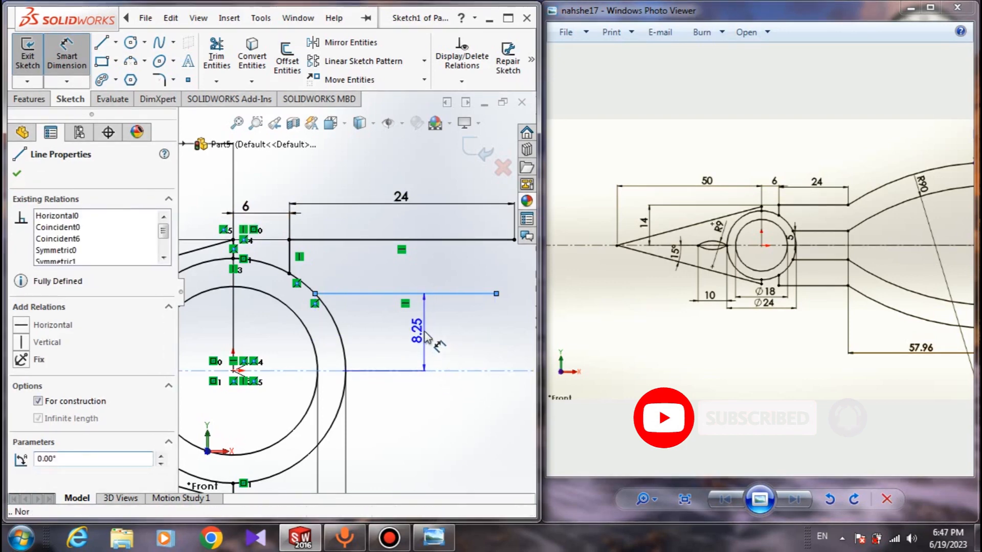
click(430, 338)
text(5)
key(Return)
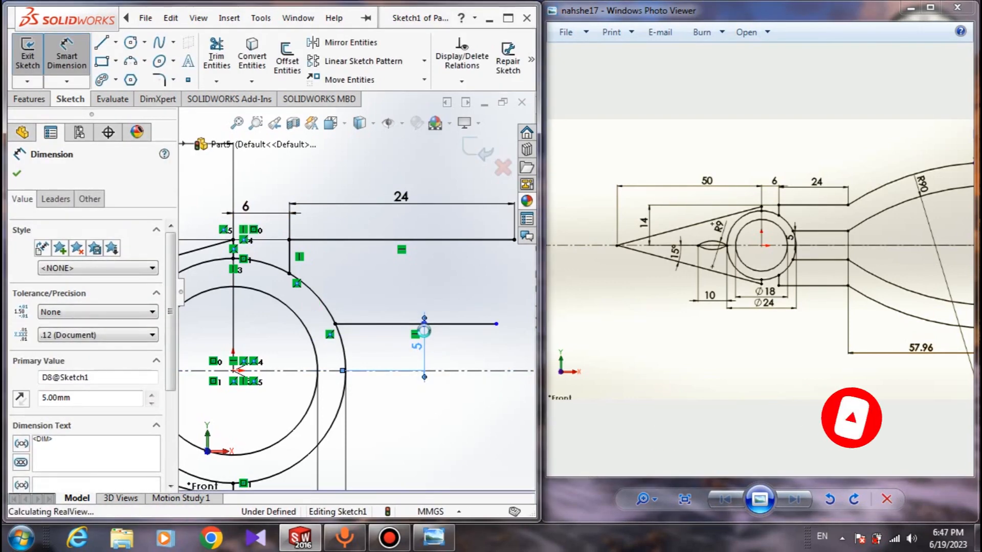
key(Escape)
Align the right endpoints of the two horizontal lines with a Vertical relation
scroll(515, 325, up, 4)
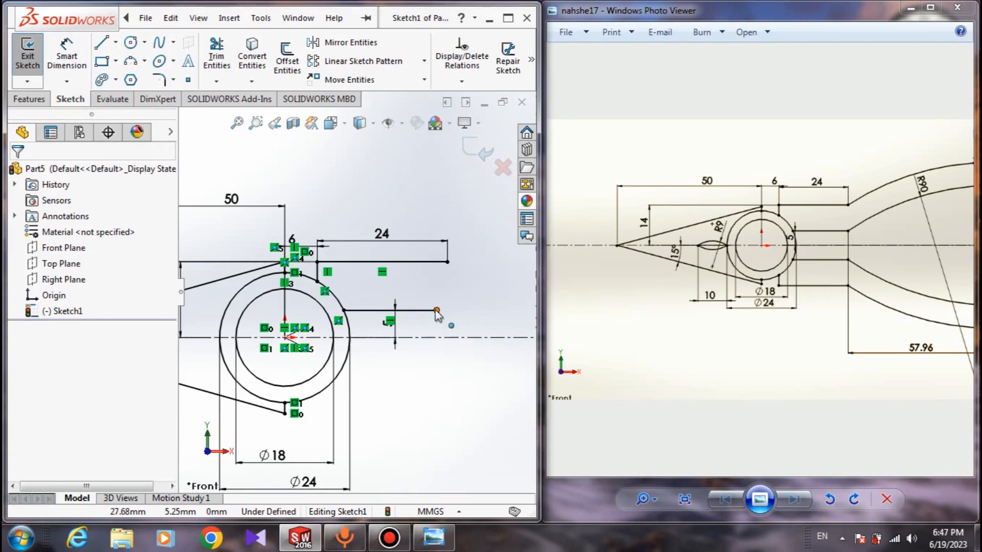
click(436, 311)
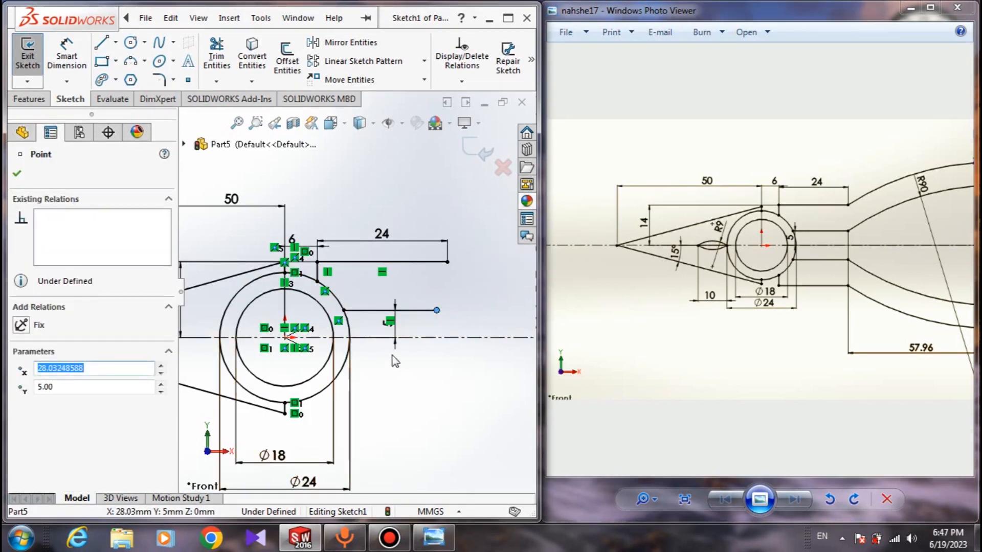
ctrl+click(448, 262)
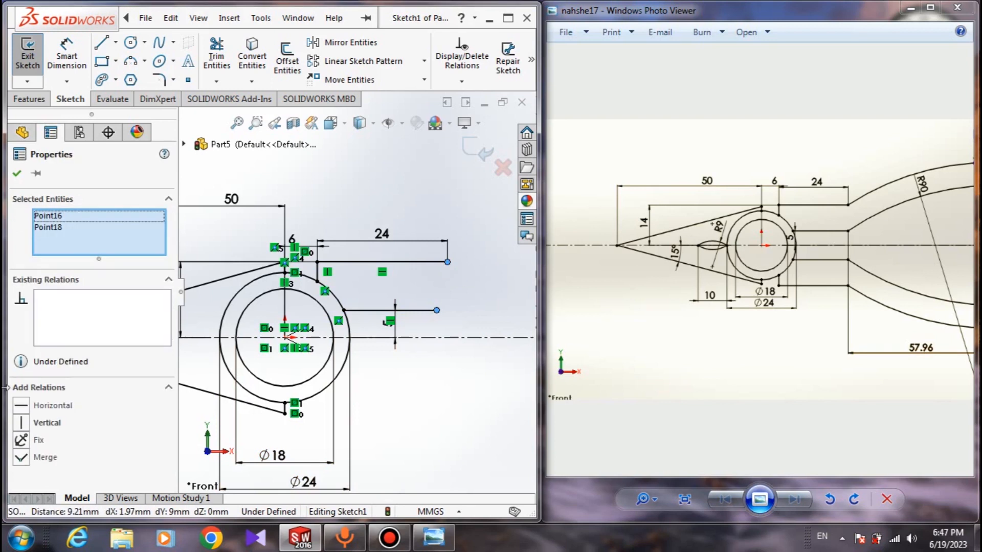
click(22, 423)
click(17, 173)
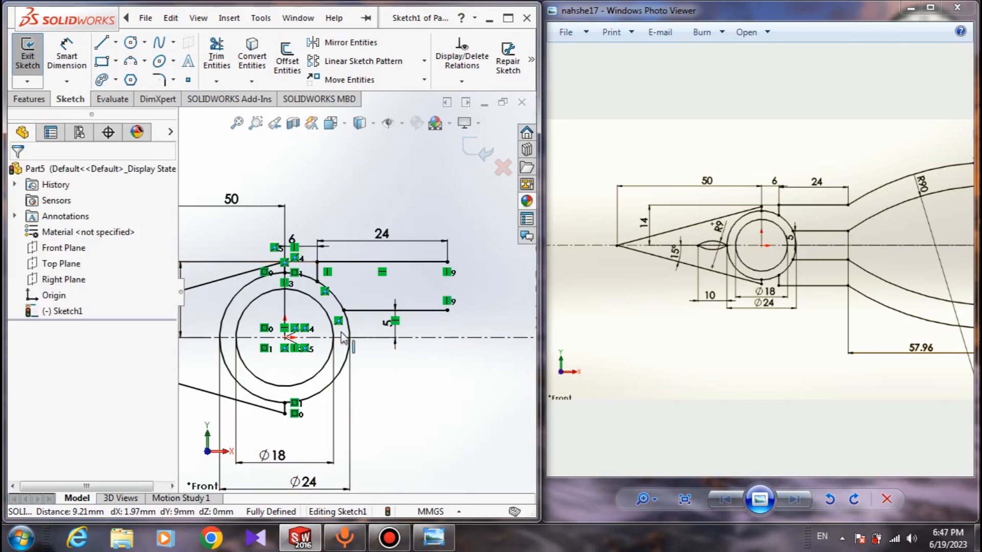
Sketch a three-point arc bulging upward from the right endpoint of the upper horizontal line, as in the reference drawing
drag(817, 261, 631, 261)
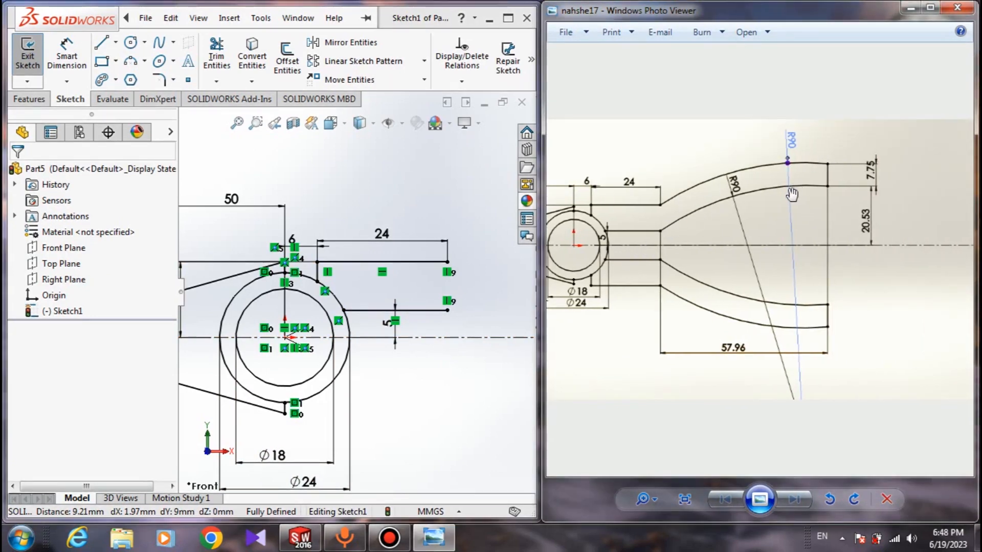
click(130, 62)
scroll(439, 292, down, 3)
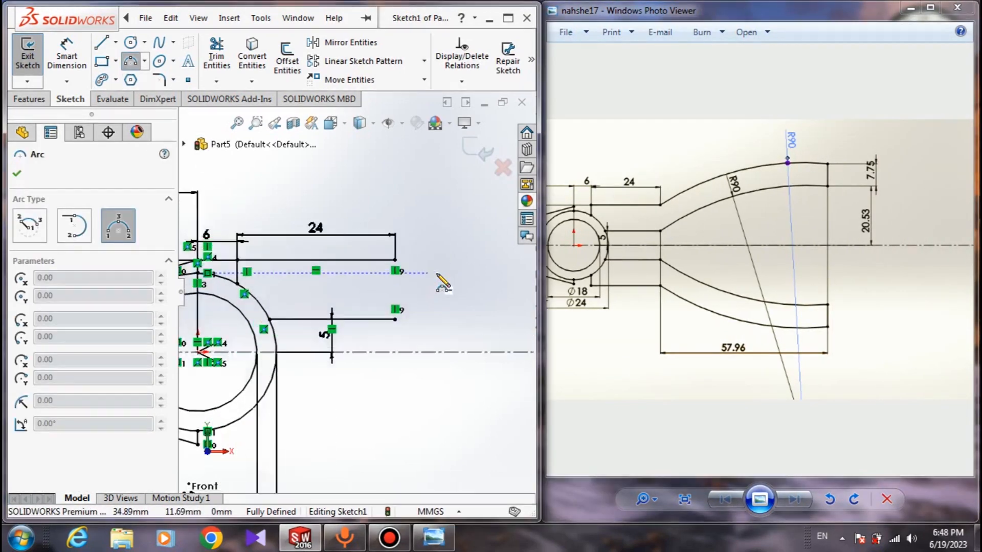
click(368, 257)
scroll(376, 276, up, 6)
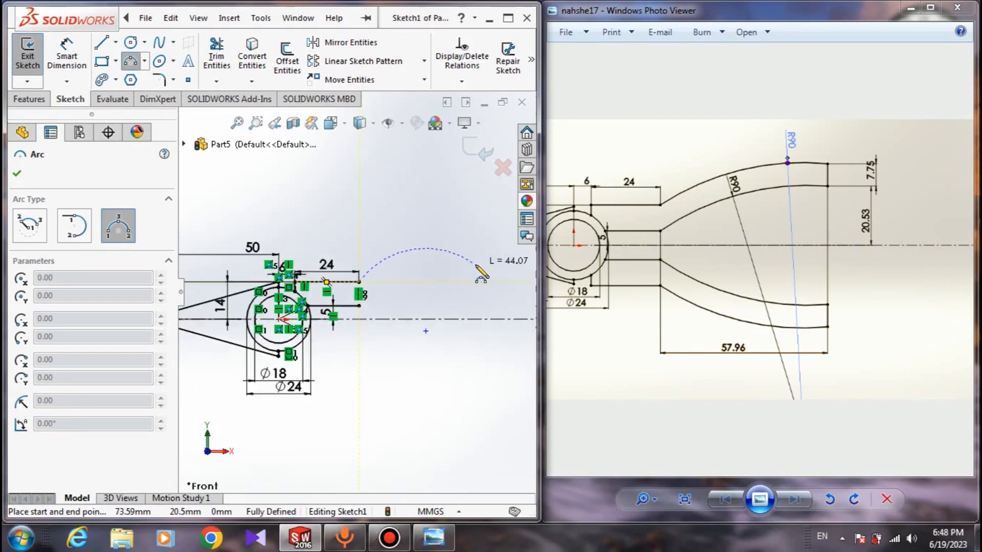
click(480, 238)
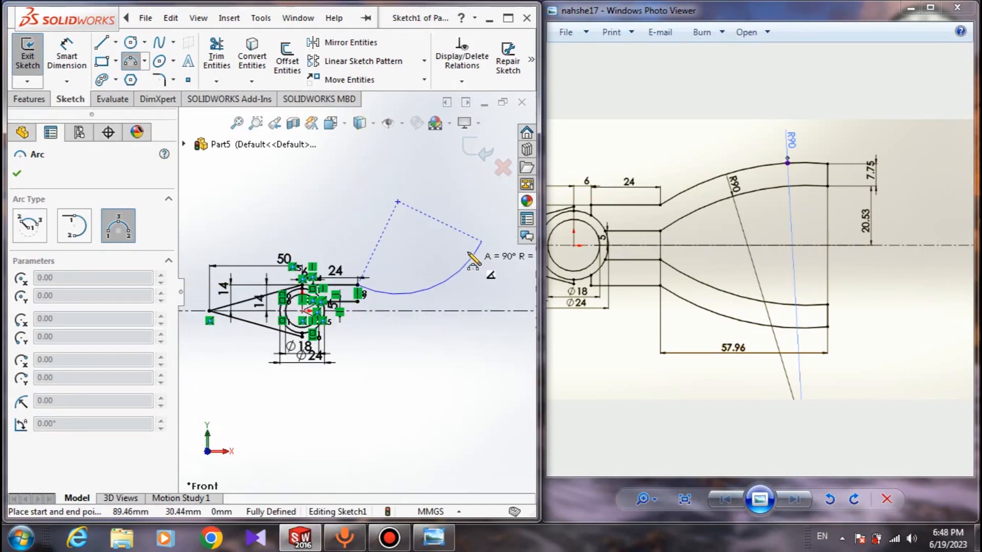
click(455, 241)
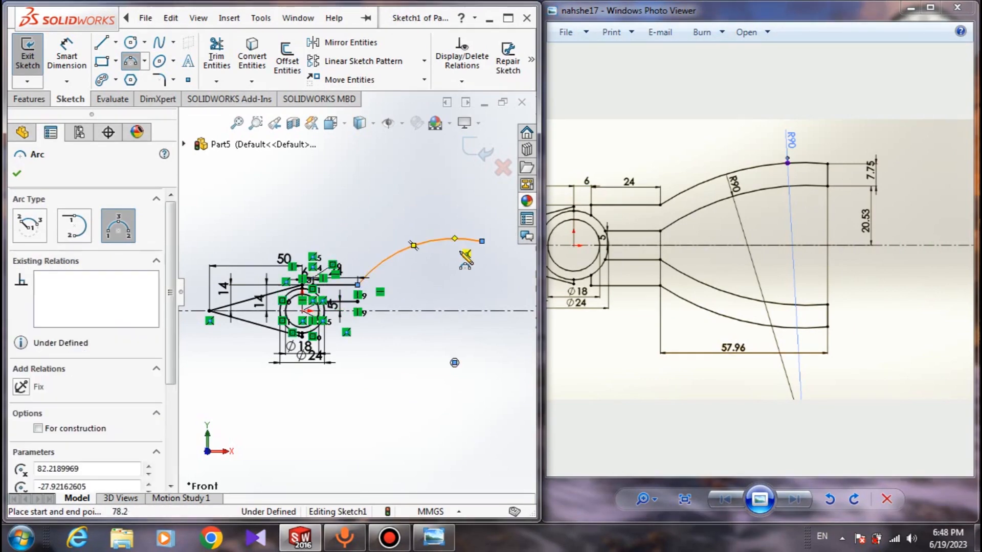
key(Escape)
Dimension the arc's radius as 90 mm
click(66, 55)
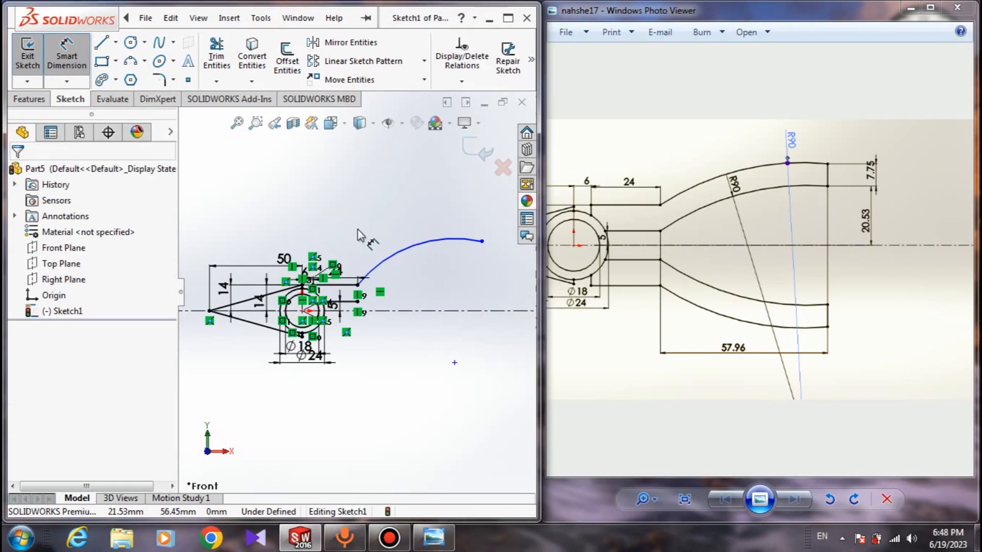
click(388, 261)
click(394, 198)
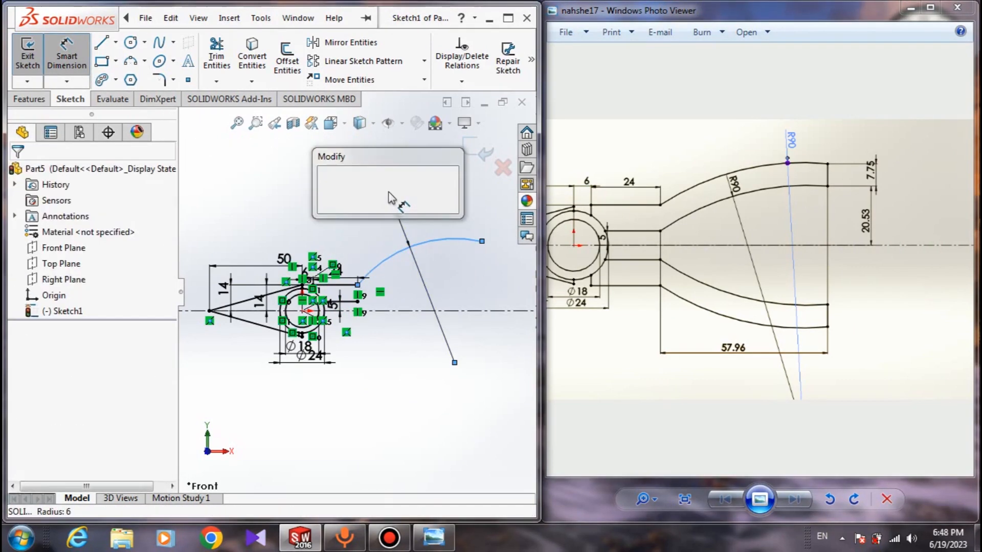
text(90)
key(Return)
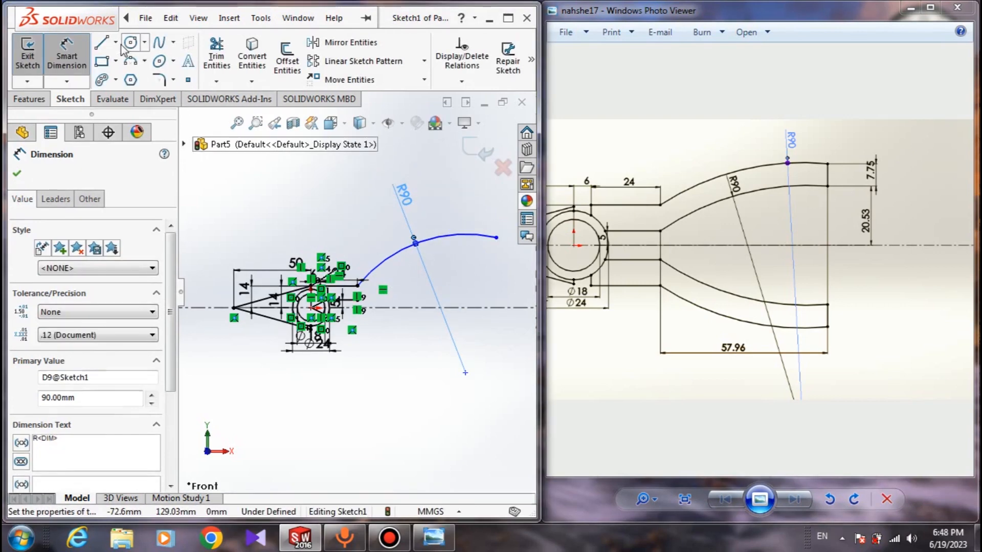
Sketch a vertical line about 10.2 mm long downward from the right endpoint of the R90 arc
click(102, 45)
scroll(438, 290, down, 5)
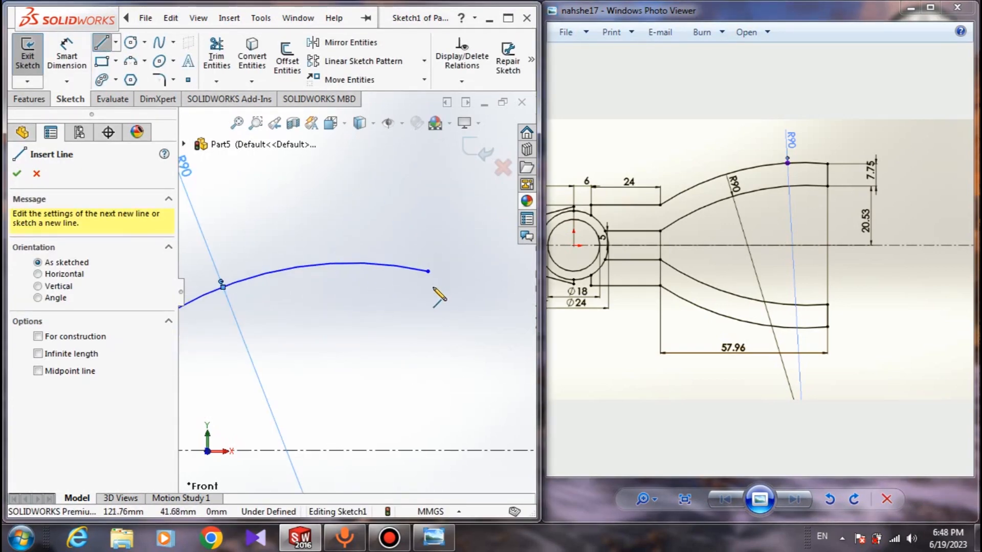
scroll(417, 287, down, 1)
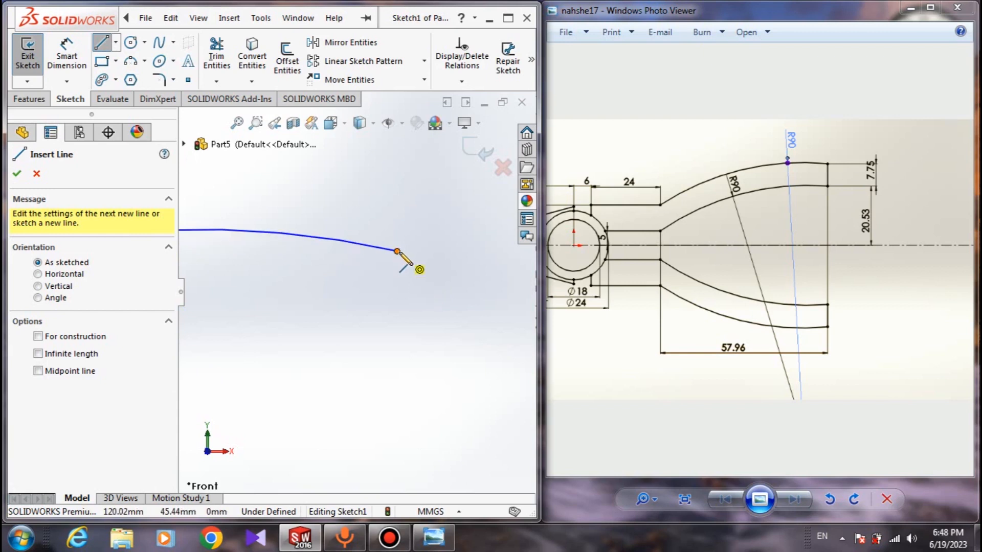
click(397, 251)
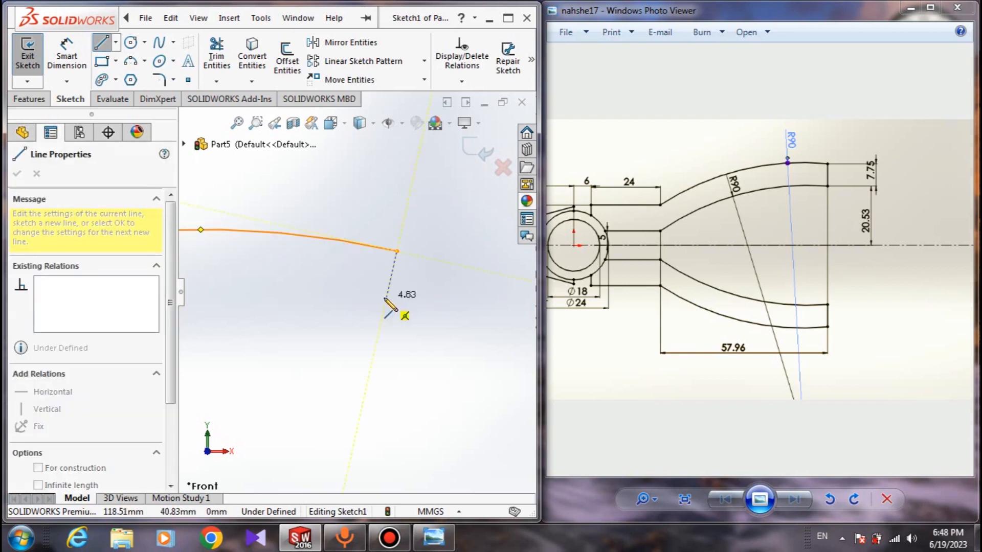
scroll(421, 356, up, 3)
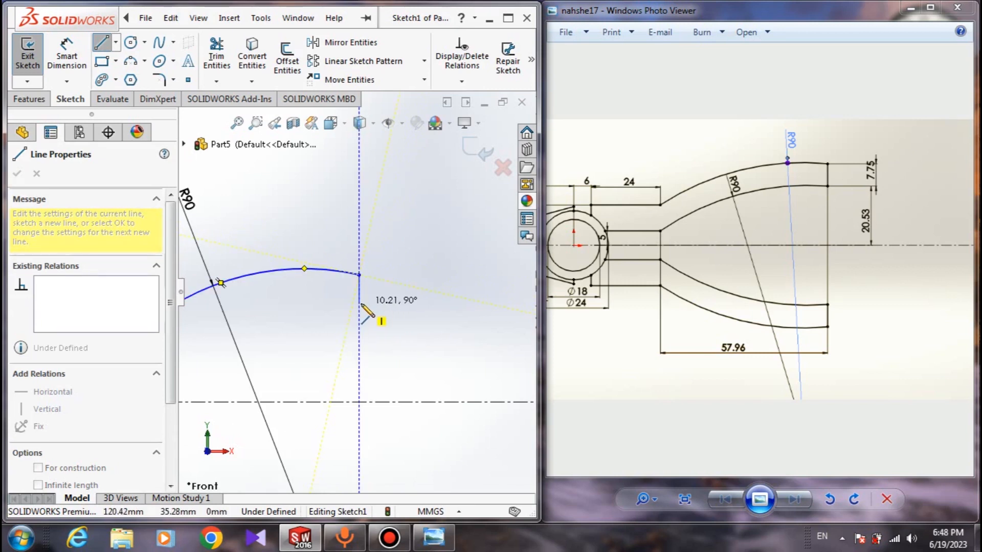
click(359, 304)
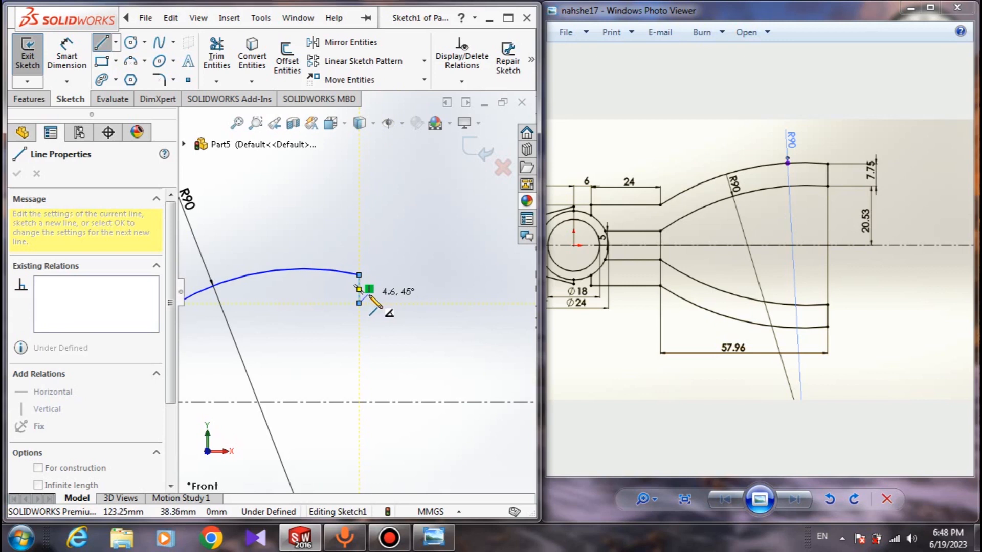
right_click(409, 268)
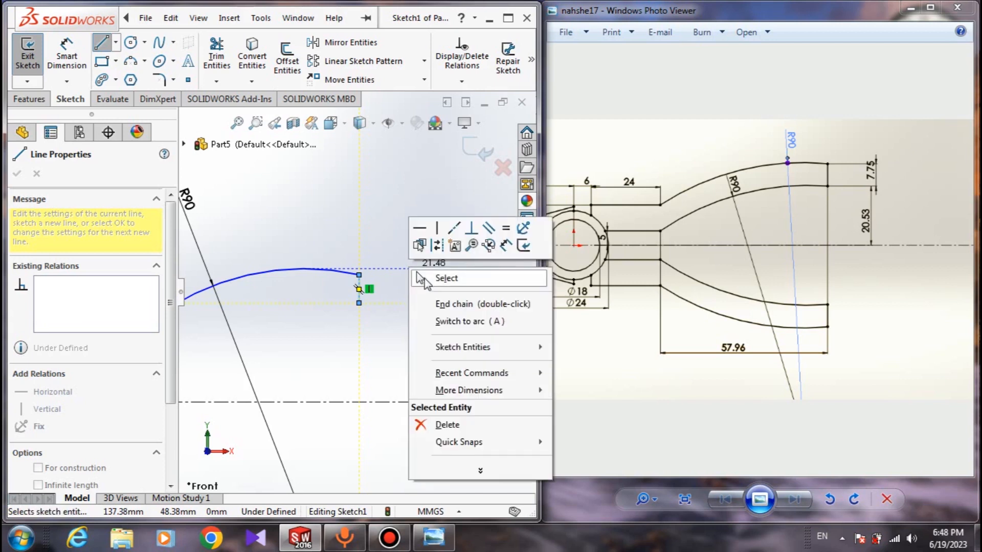
click(424, 279)
scroll(335, 399, up, 1)
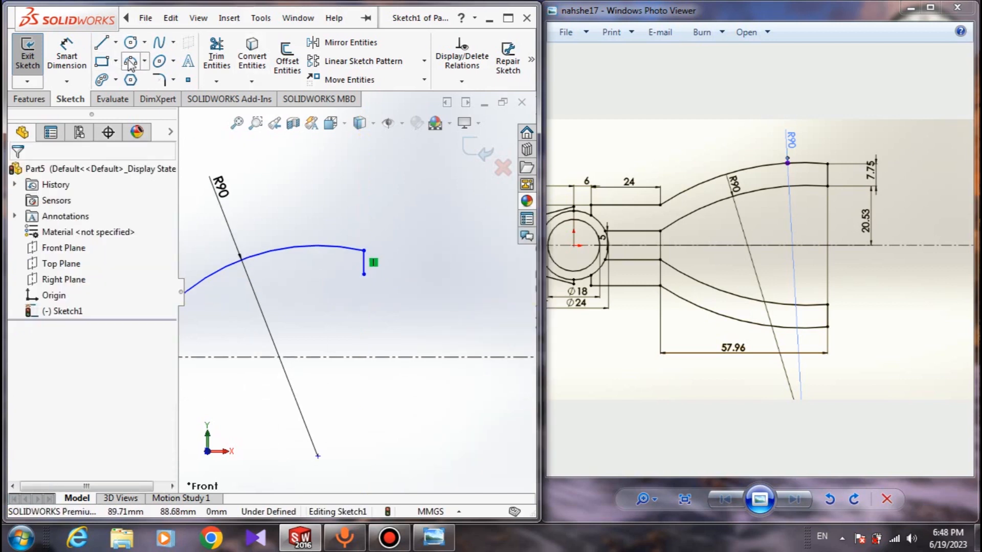
Sketch a three-point arc of about 103 mm radius from the lower horizontal line's right endpoint to the lower end of the short vertical line
click(130, 63)
scroll(271, 320, down, 5)
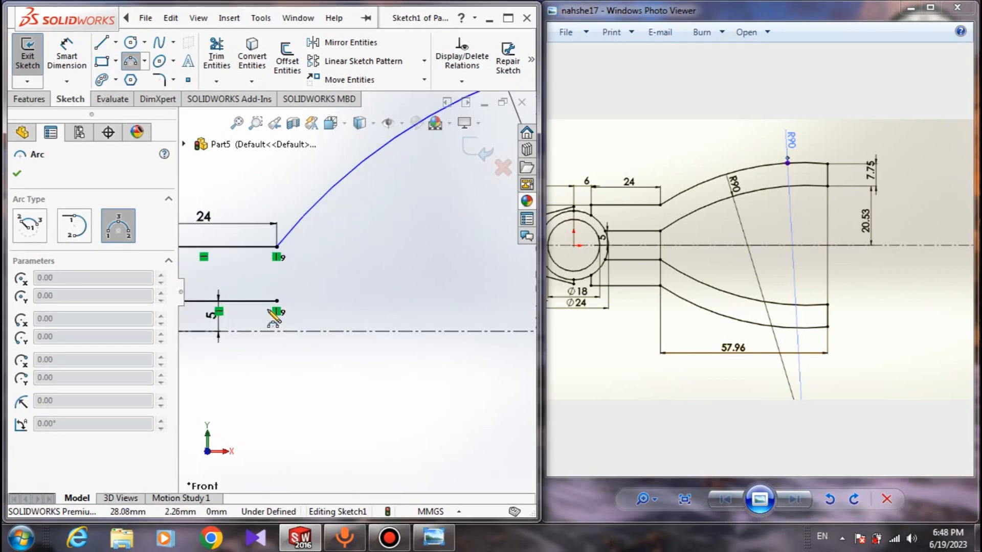
click(276, 302)
scroll(463, 264, up, 5)
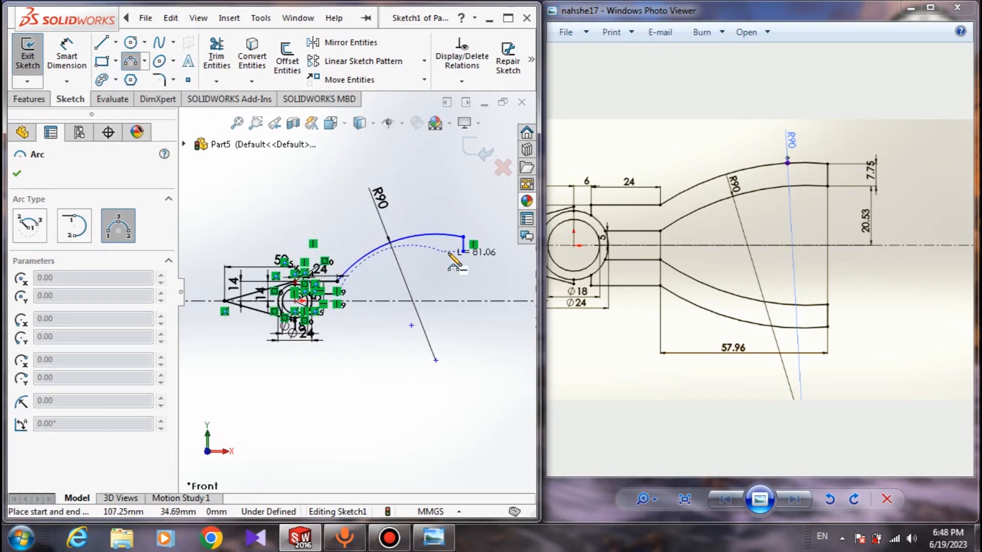
click(462, 251)
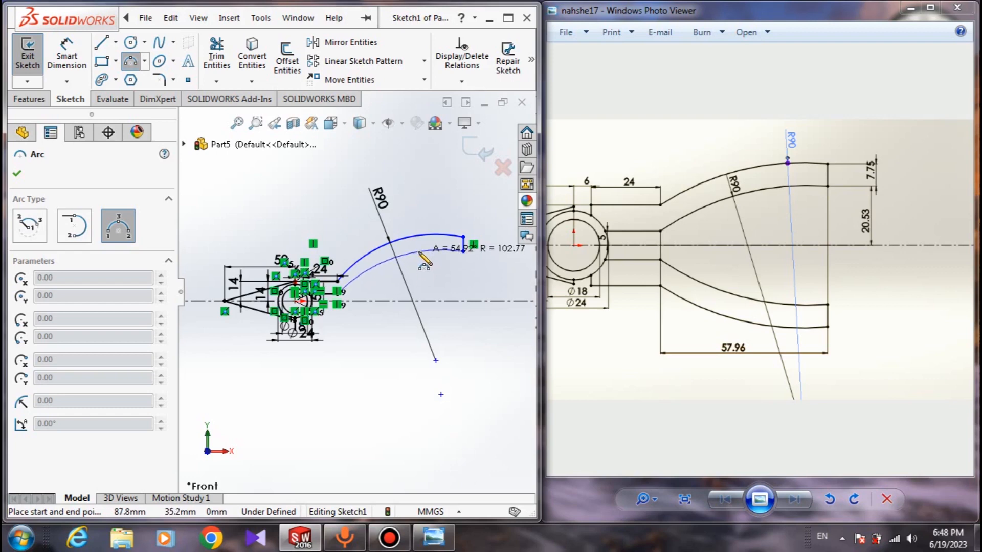
click(424, 264)
key(Escape)
Dimension the vertical end line between the two arcs as 7.75 mm
scroll(397, 264, down, 5)
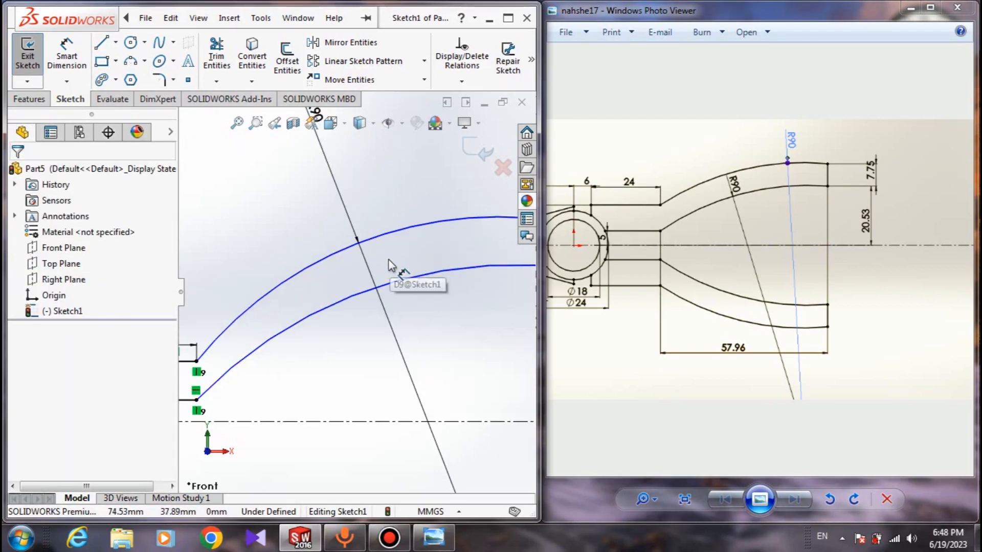
scroll(390, 262, up, 5)
click(67, 55)
scroll(453, 286, down, 5)
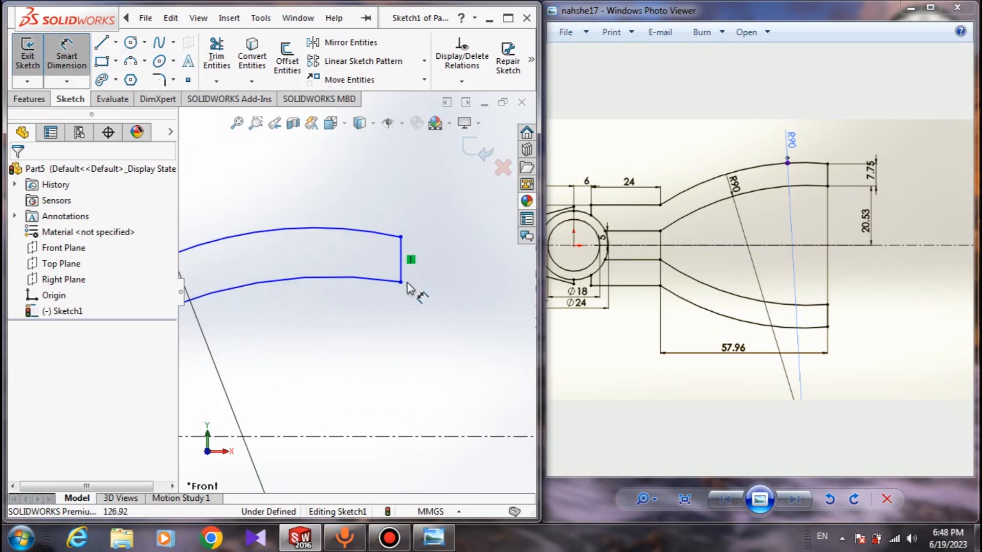
scroll(408, 287, down, 3)
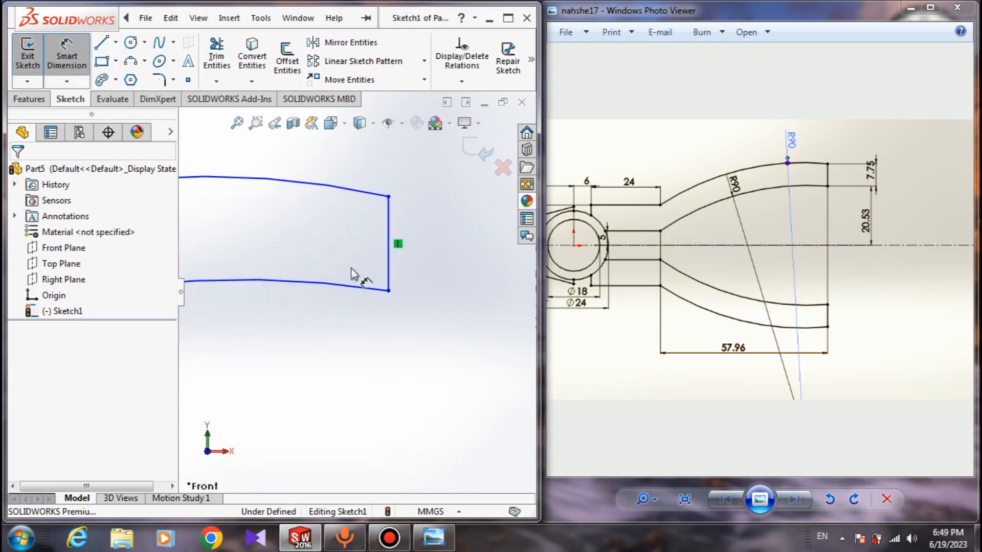
click(388, 256)
click(453, 256)
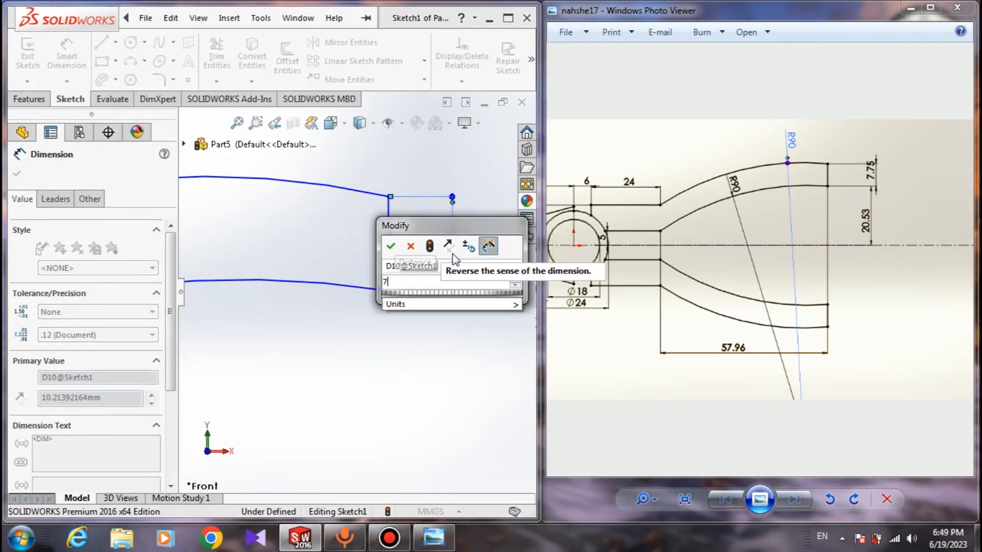
text(7.75)
key(Return)
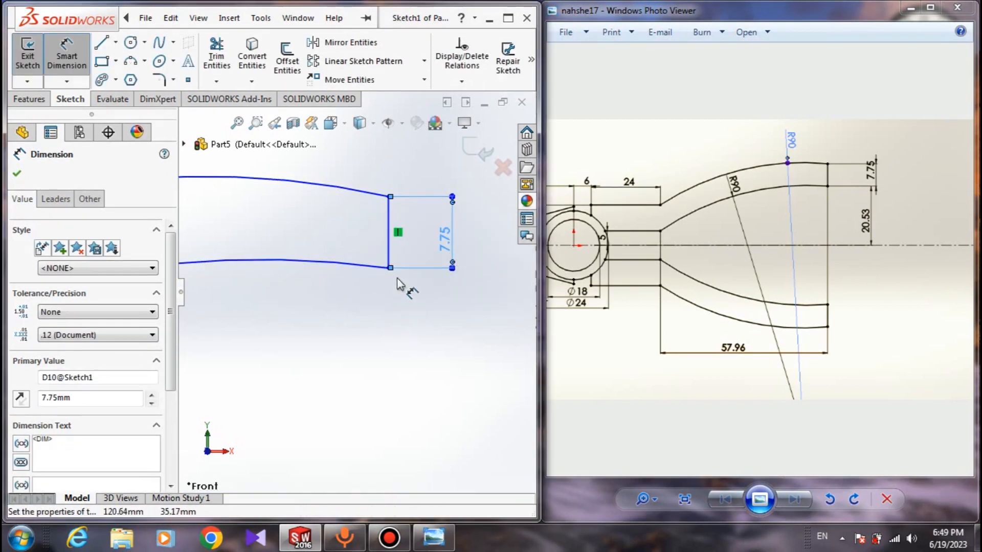
Dimension the height of the vertical end line's lower endpoint above the centerline as 20.53 mm
click(388, 268)
scroll(400, 438, up, 7)
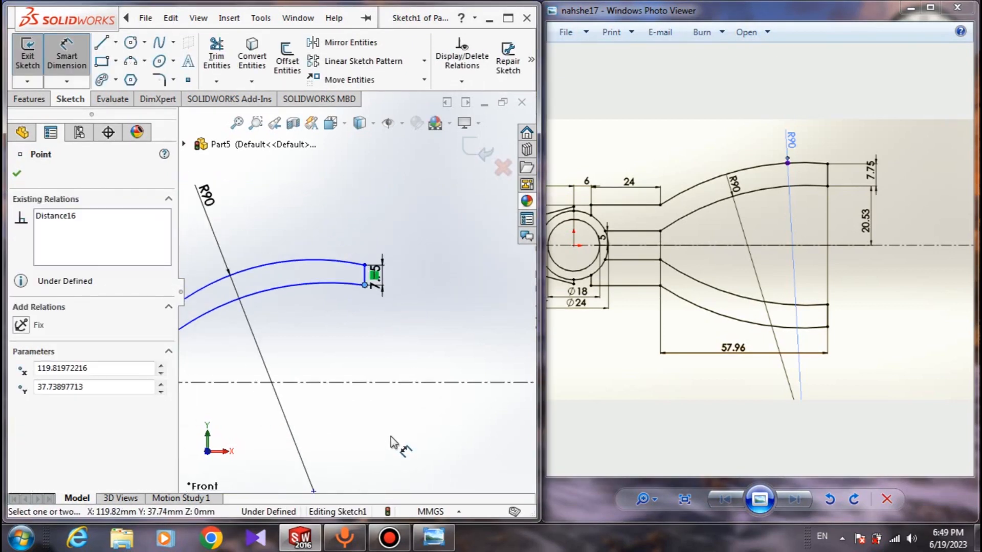
click(369, 382)
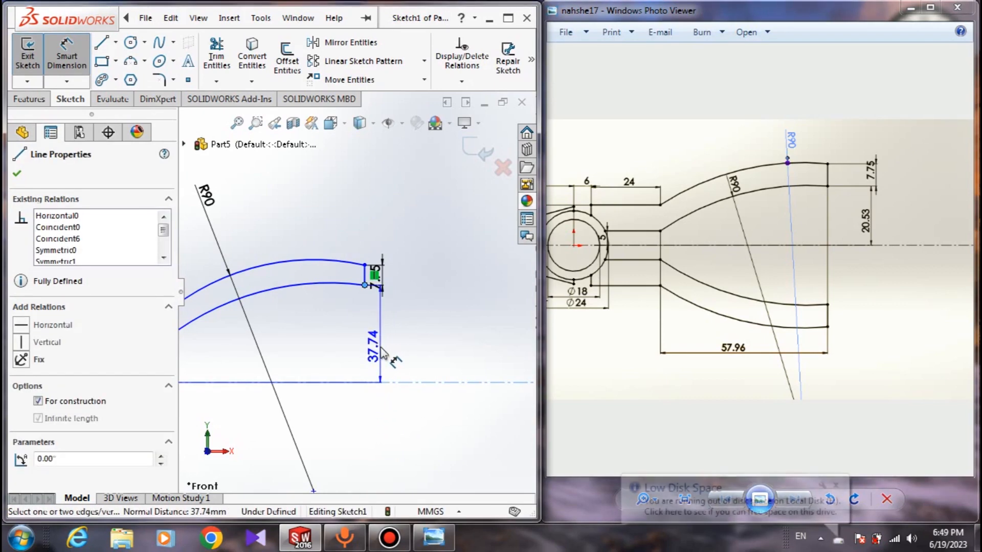
click(382, 348)
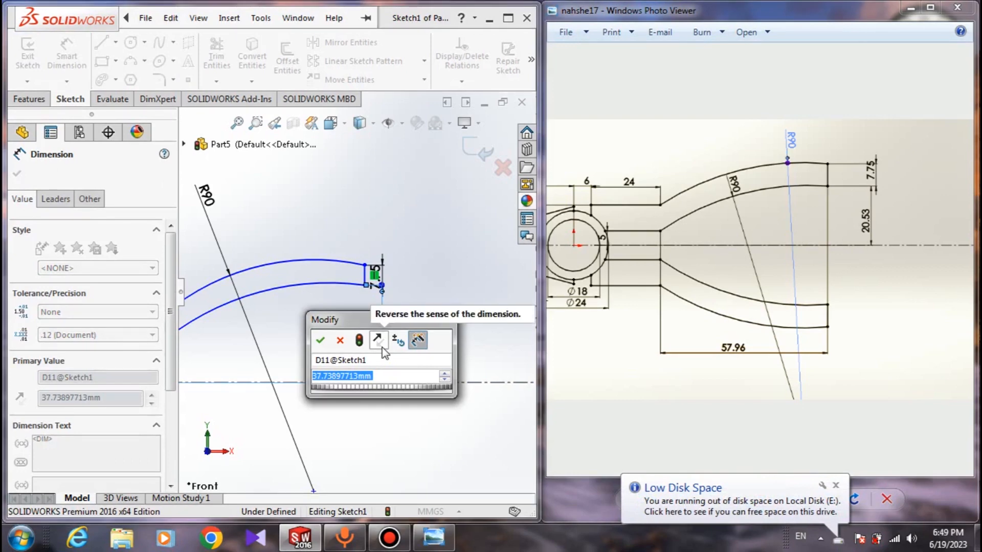
text(20.53)
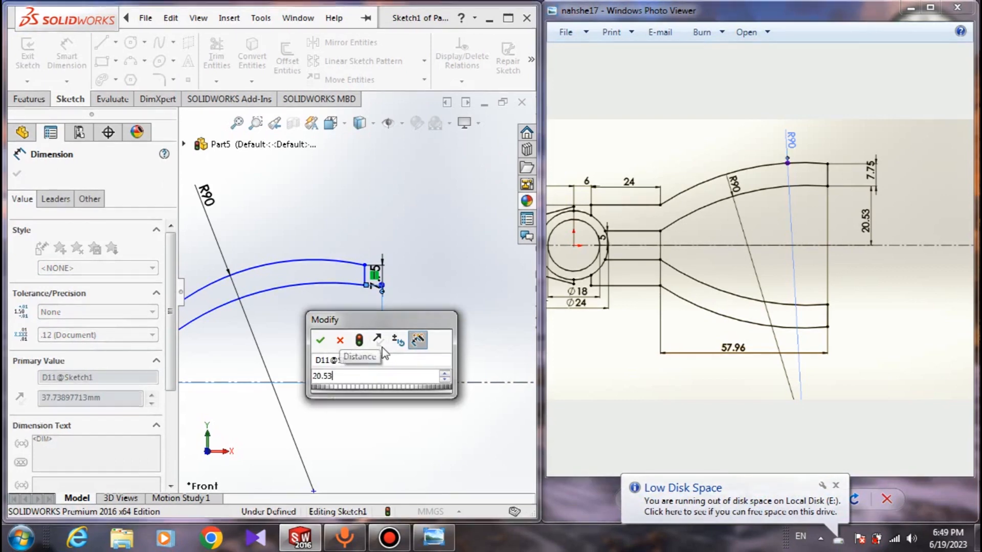
key(Return)
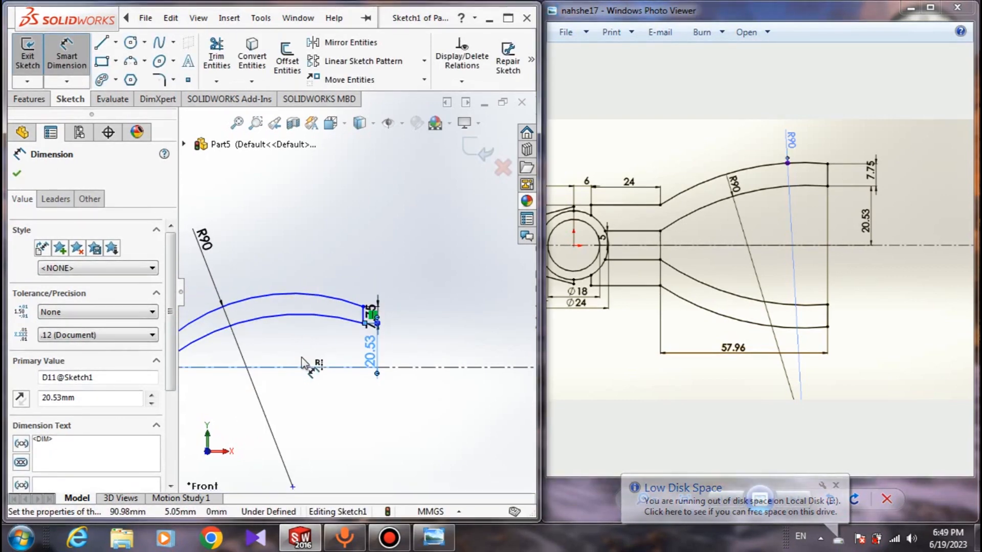
key(Escape)
Move the vertical line at the end of the curved arm slightly toward the circles
scroll(265, 330, down, 5)
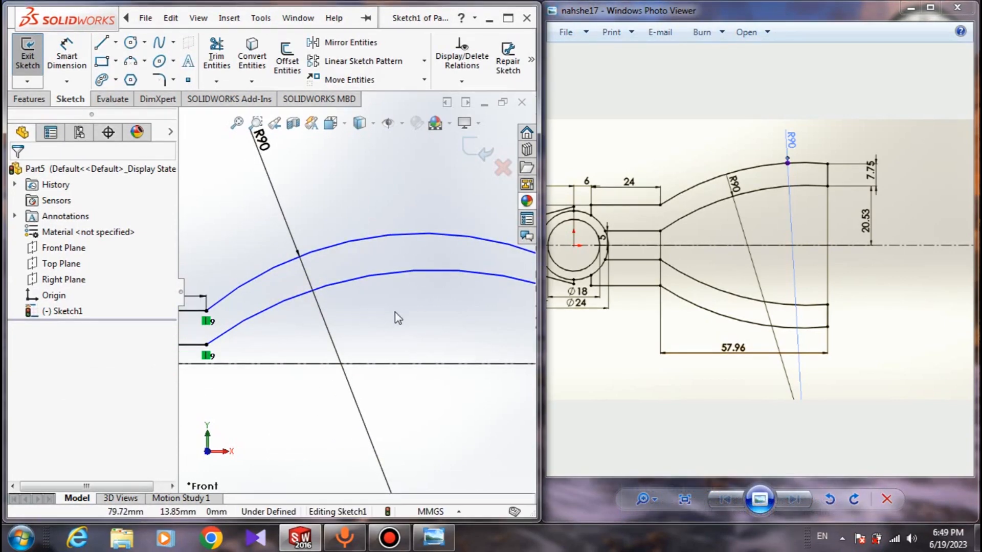
scroll(437, 311, up, 3)
scroll(455, 311, down, 2)
scroll(474, 297, down, 2)
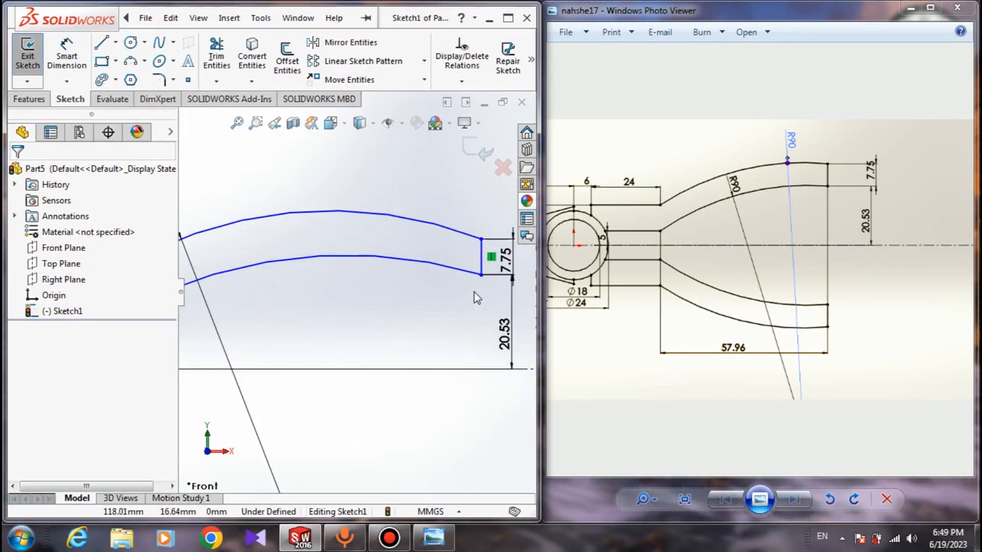
scroll(461, 291, up, 3)
mouse_move(429, 281)
mouse_down()
mouse_move(462, 280)
mouse_move(417, 276)
mouse_move(483, 281)
mouse_move(420, 283)
mouse_up()
click(357, 392)
scroll(327, 332, up, 2)
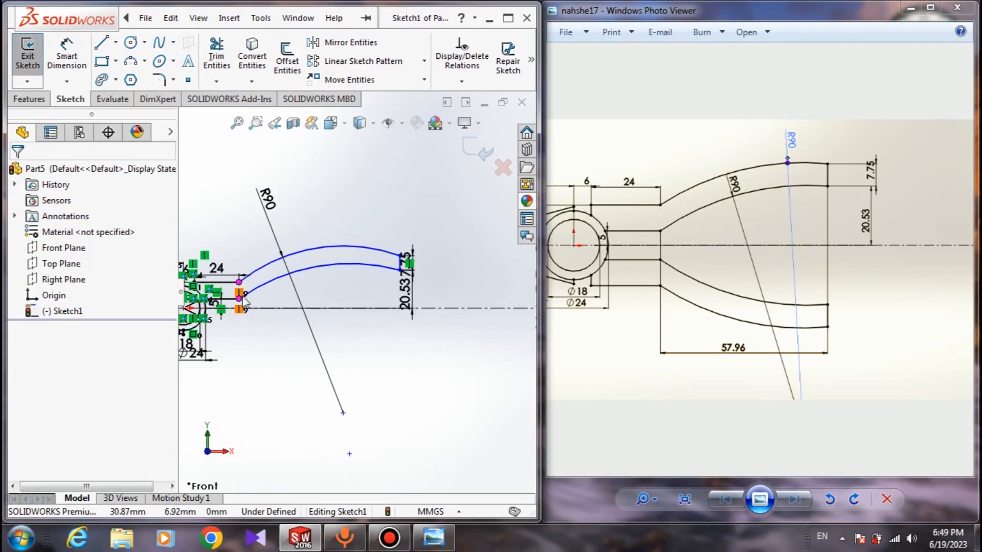
scroll(245, 302, down, 3)
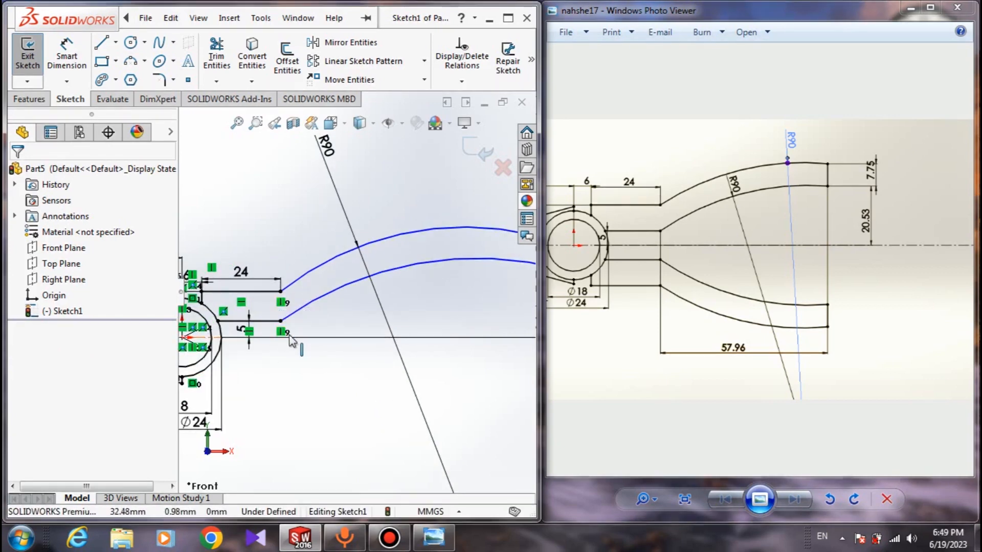
scroll(309, 322, up, 3)
click(313, 309)
click(449, 301)
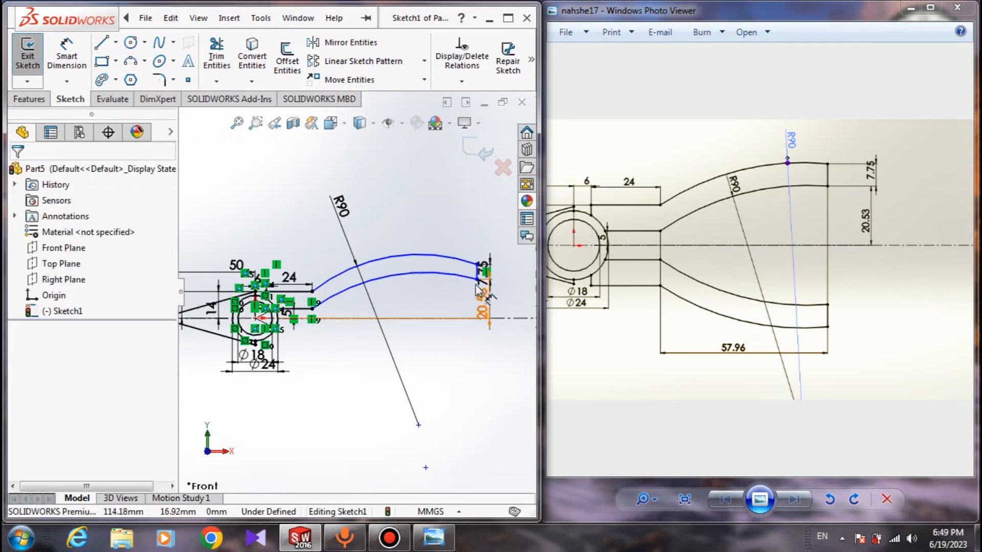
click(470, 263)
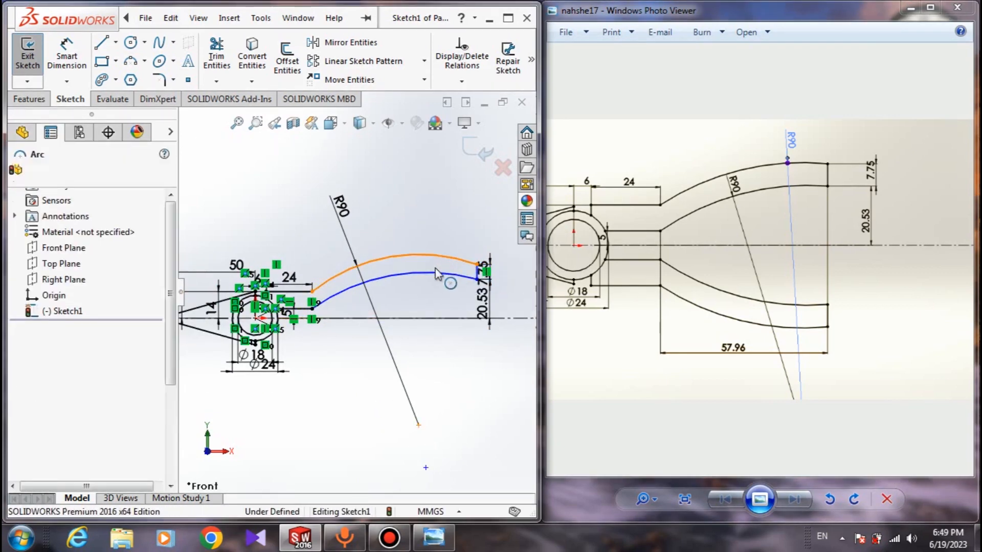
click(18, 174)
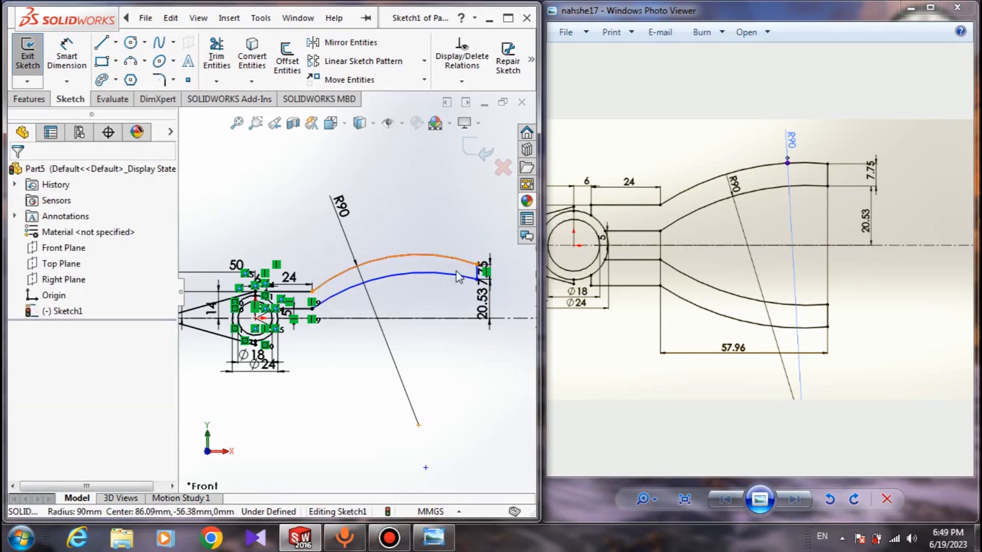
Shift the lower endpoint of the curved arm's vertical end line a little further toward the circles
scroll(446, 282, down, 4)
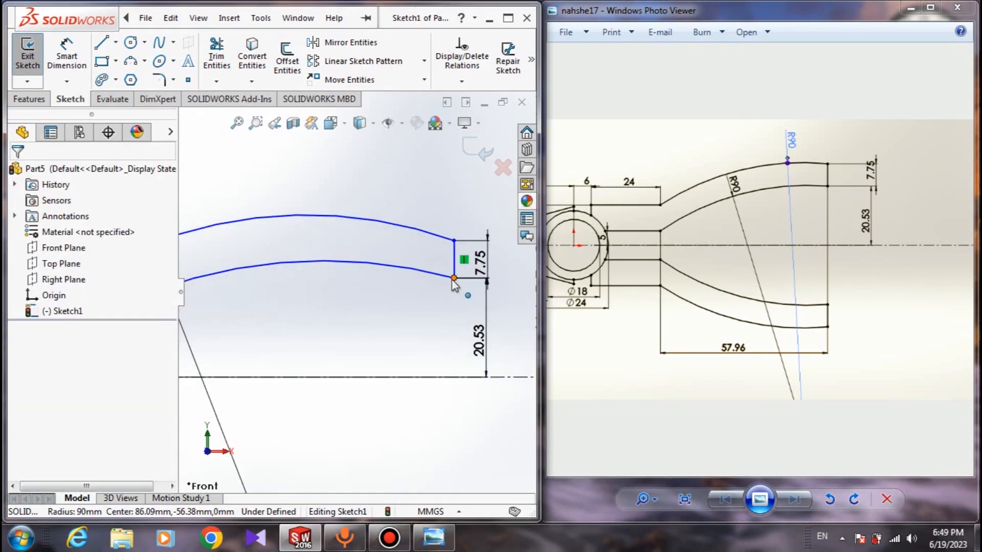
mouse_move(453, 281)
mouse_down()
mouse_move(343, 285)
mouse_move(436, 279)
mouse_up()
click(446, 311)
Dimension the horizontal distance from the lower arc's start point to the vertical end line's lower endpoint as 57.96 mm
drag(726, 323, 762, 324)
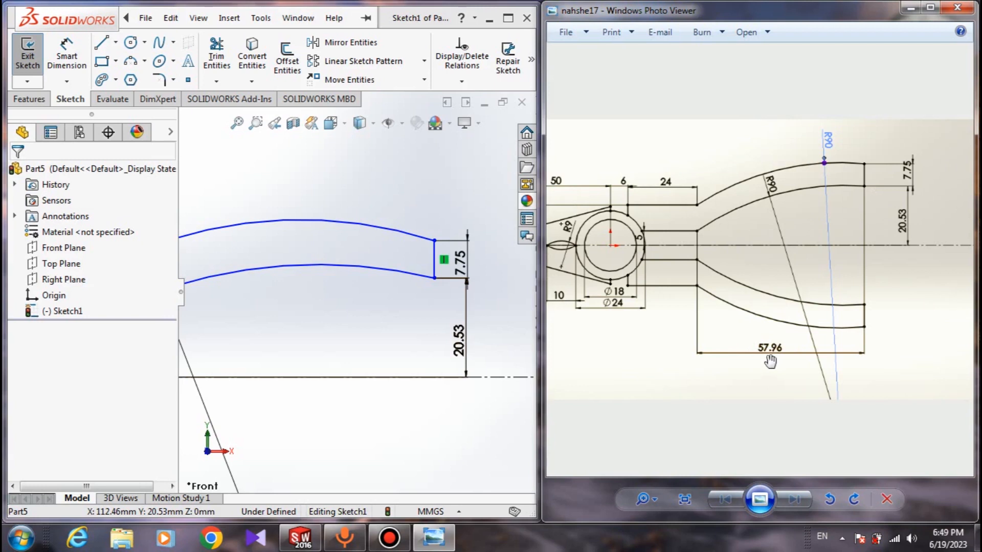
scroll(358, 332, up, 5)
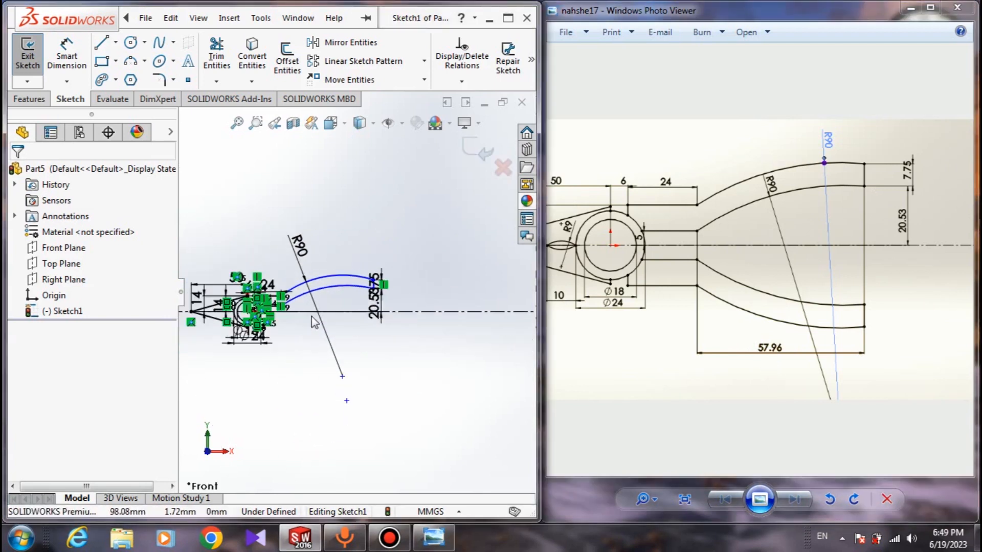
click(78, 74)
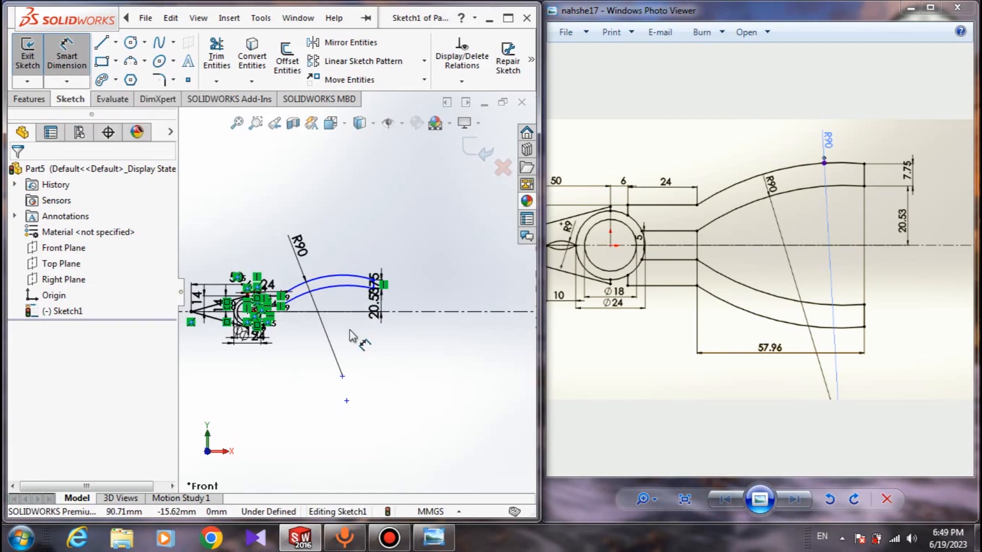
scroll(327, 337, down, 6)
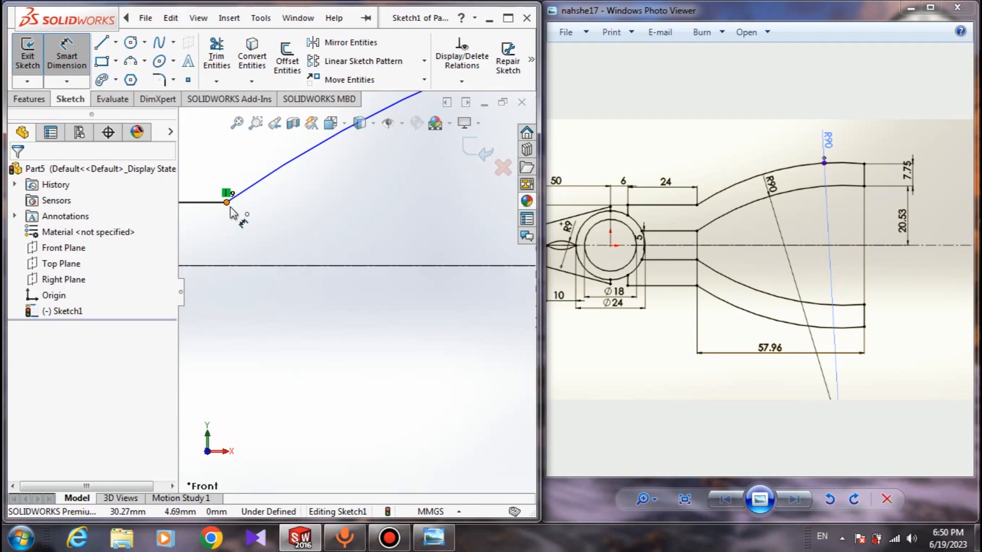
scroll(344, 306, up, 3)
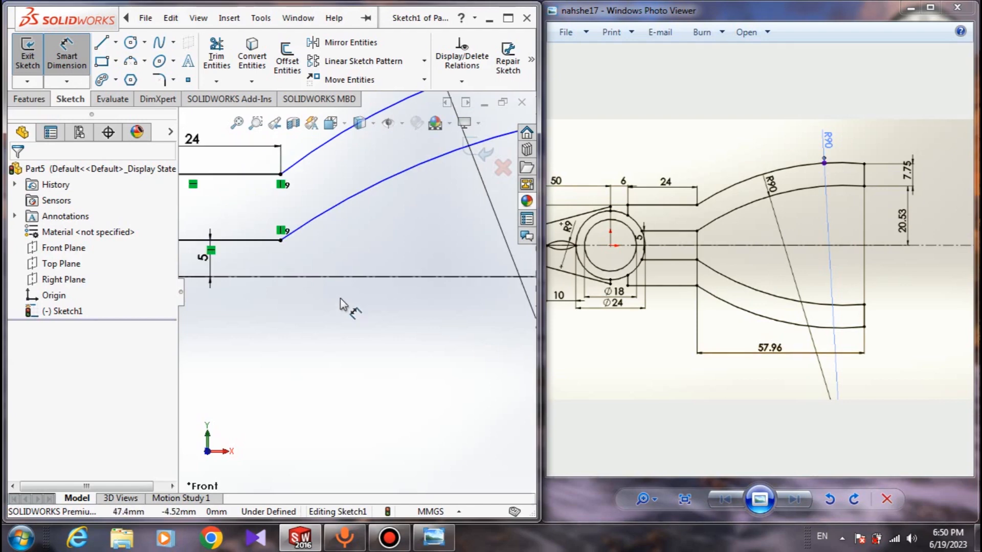
click(281, 241)
scroll(366, 344, up, 6)
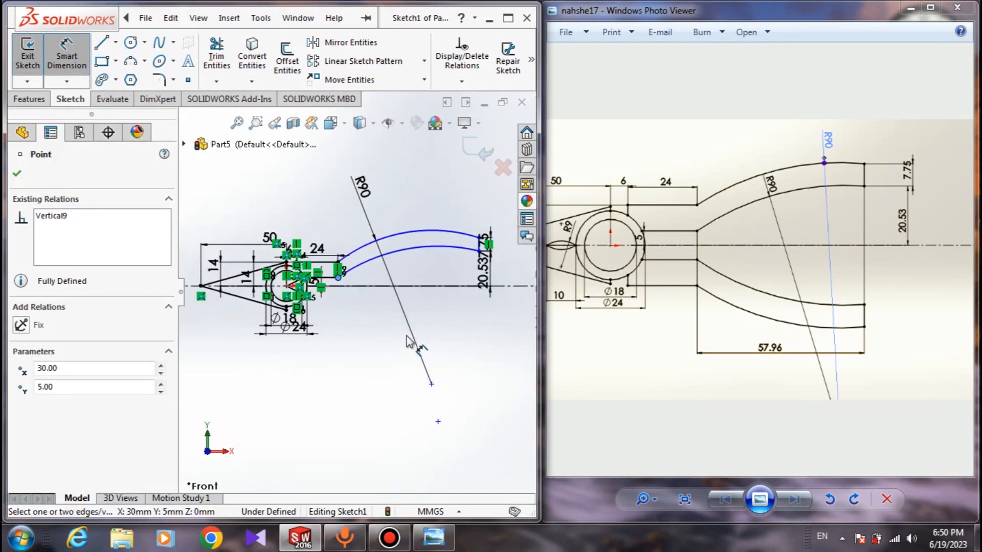
scroll(453, 291, down, 5)
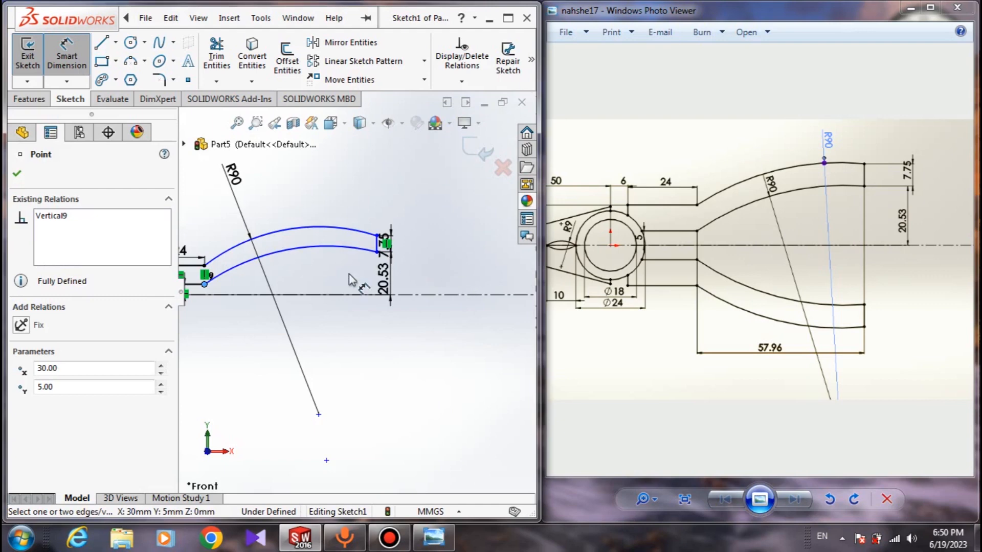
click(390, 251)
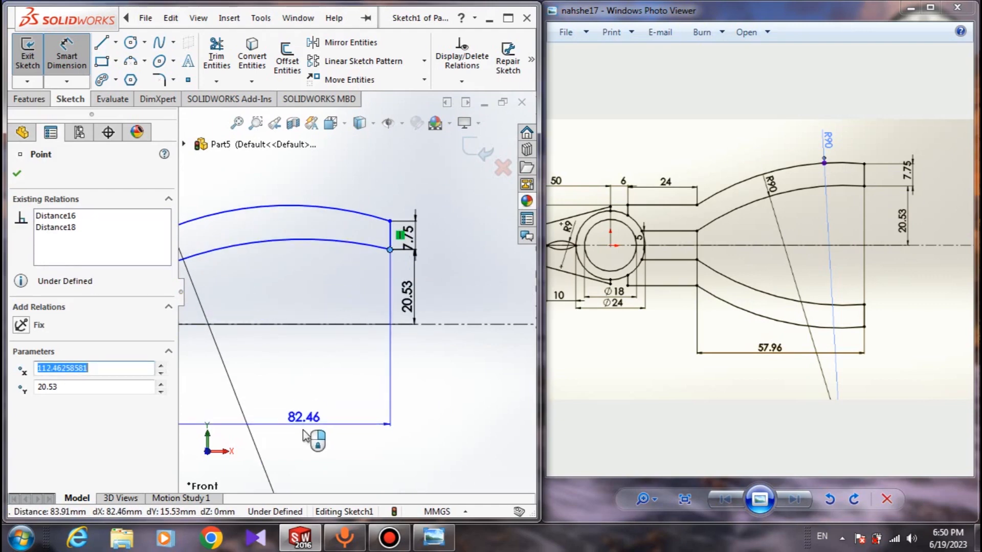
scroll(314, 431, up, 4)
click(315, 423)
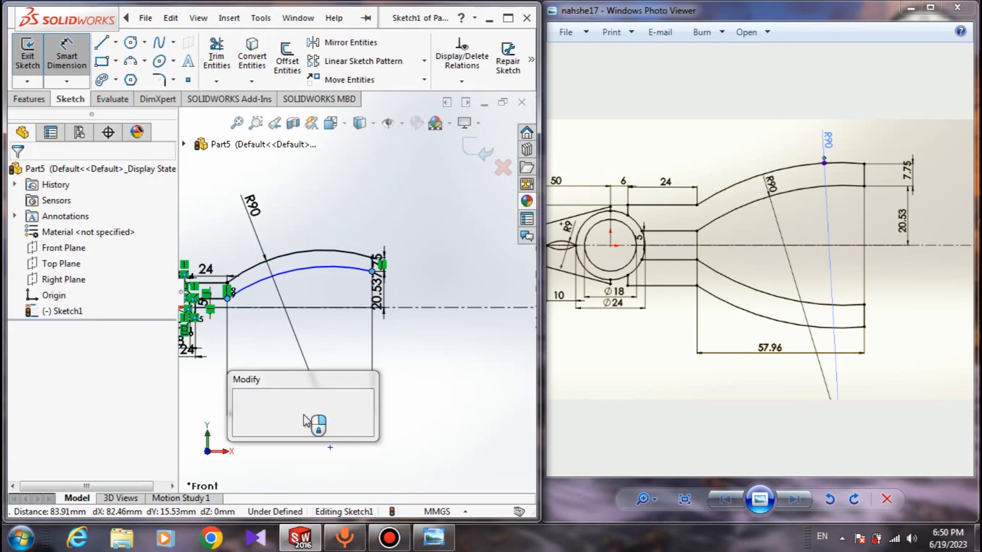
text(57.)
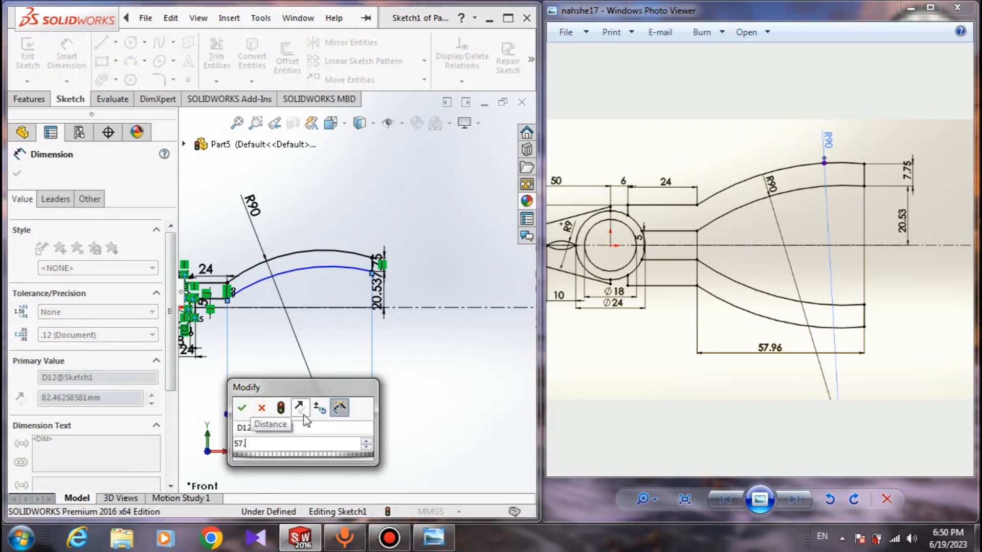
text(96)
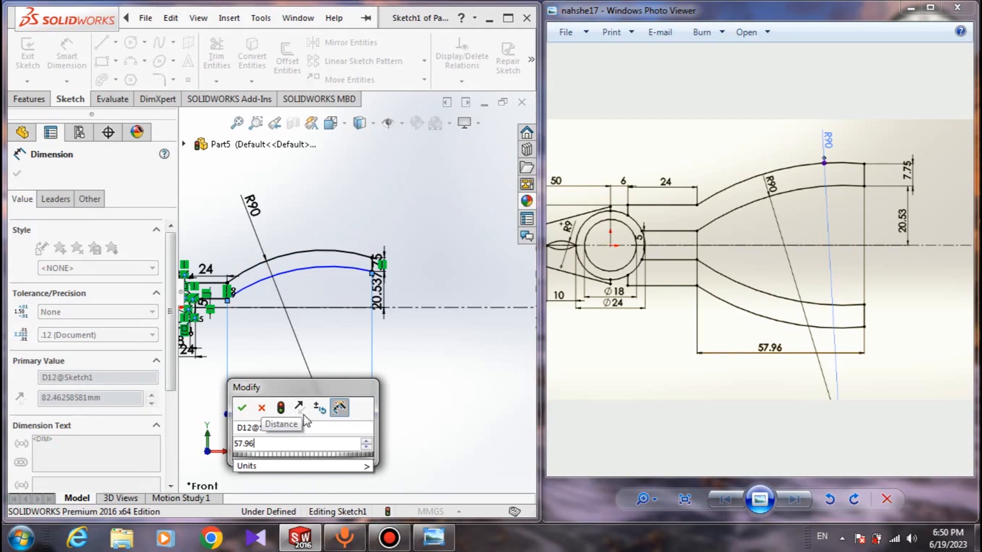
key(Return)
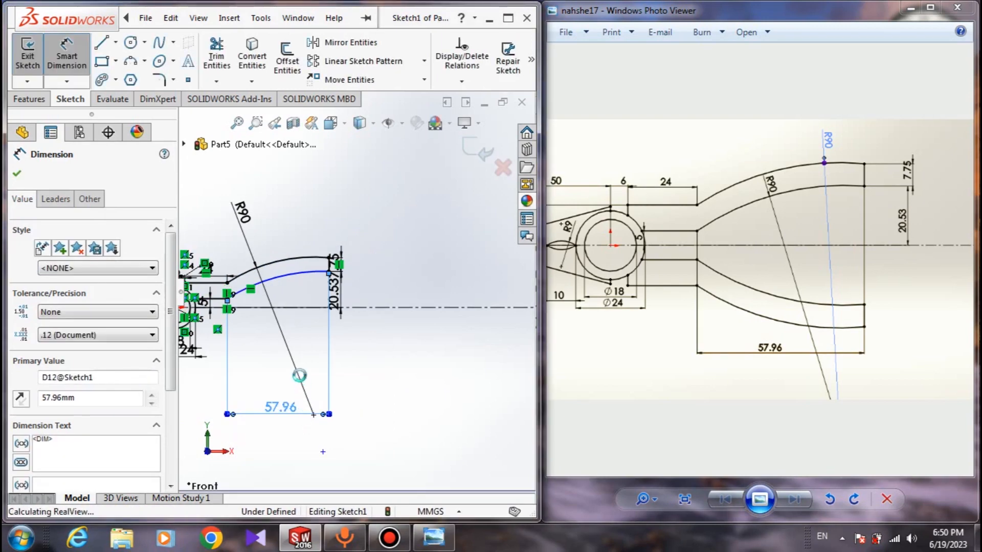
scroll(256, 302, down, 6)
key(Escape)
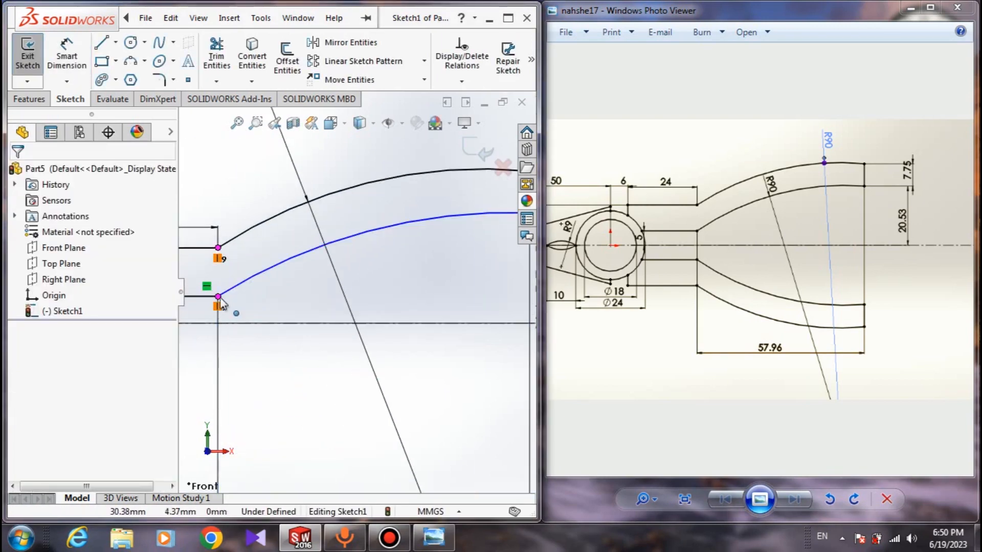
Try to move both endpoints of the lower arc to test whether they are still free
drag(219, 297, 299, 299)
scroll(299, 300, up, 4)
key(Escape)
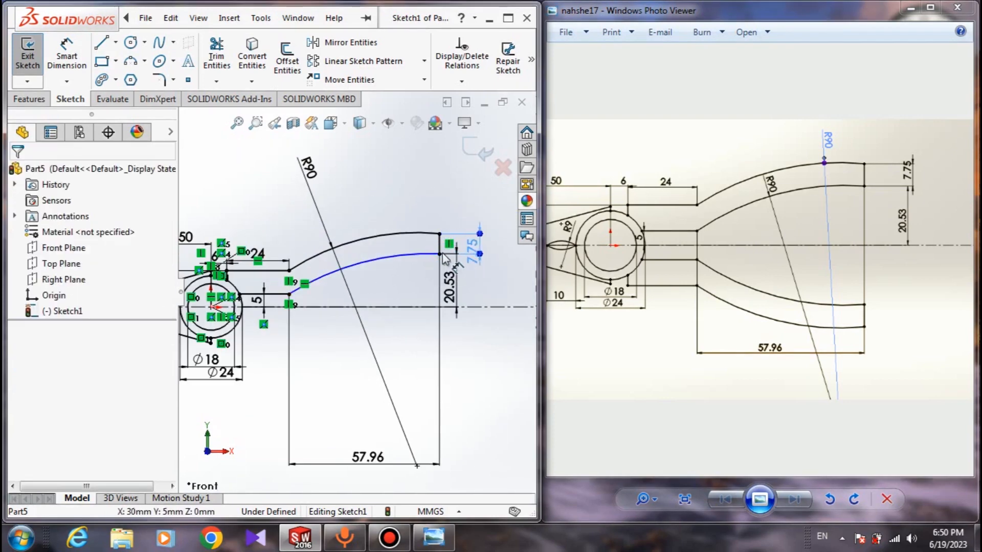
drag(443, 254, 430, 184)
click(434, 261)
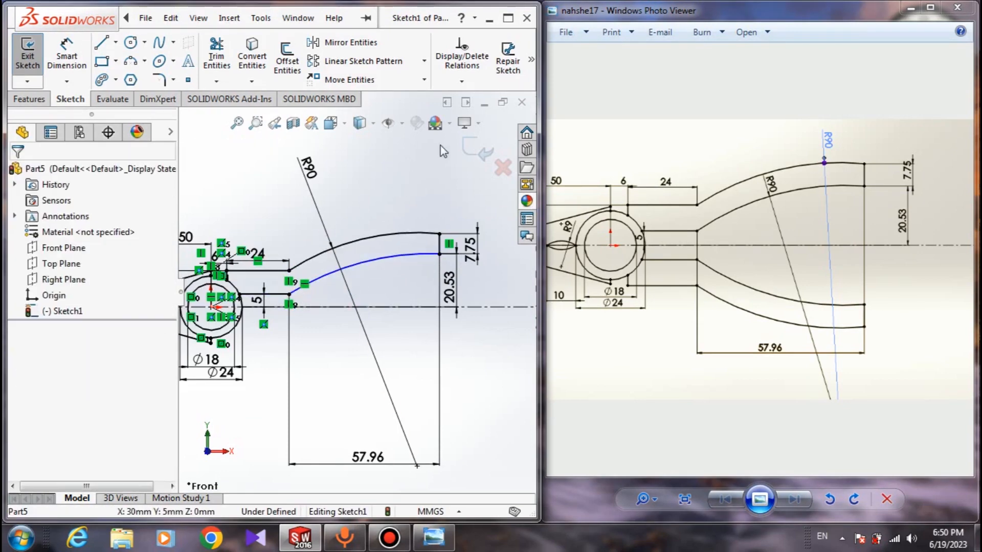
Enlarge the sketch window and examine the lower arc, its endpoints and the end line's upper endpoint for missing definition
click(508, 18)
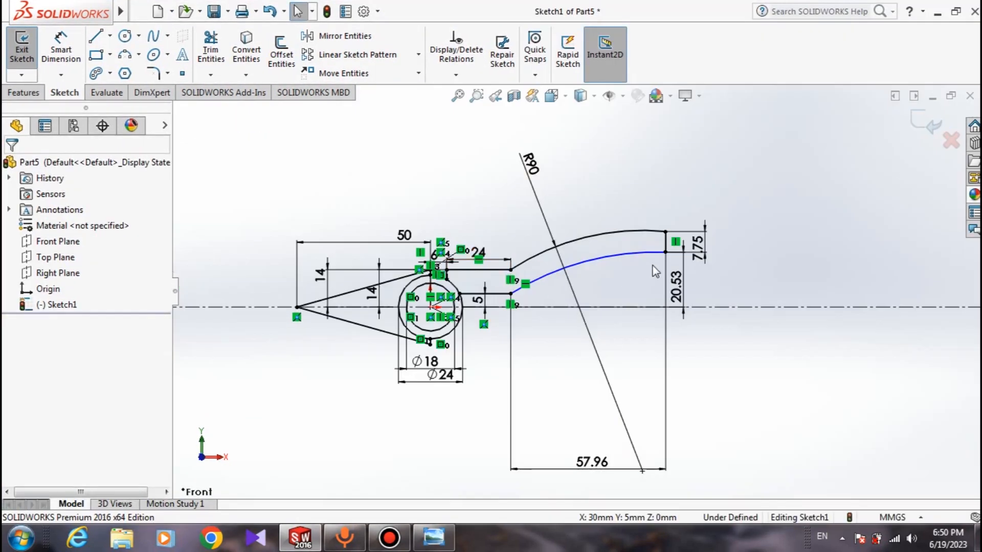
click(665, 253)
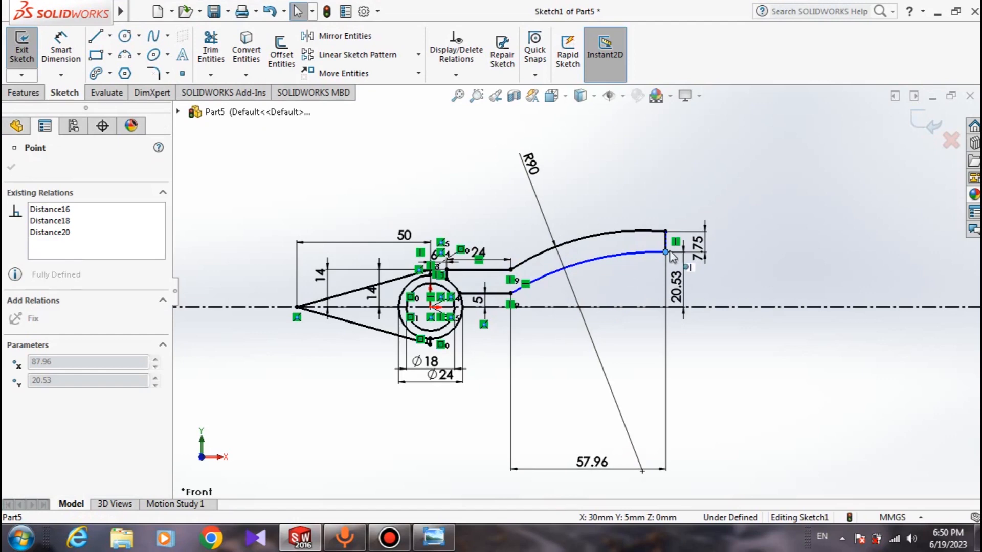
drag(669, 251, 692, 250)
drag(511, 294, 596, 266)
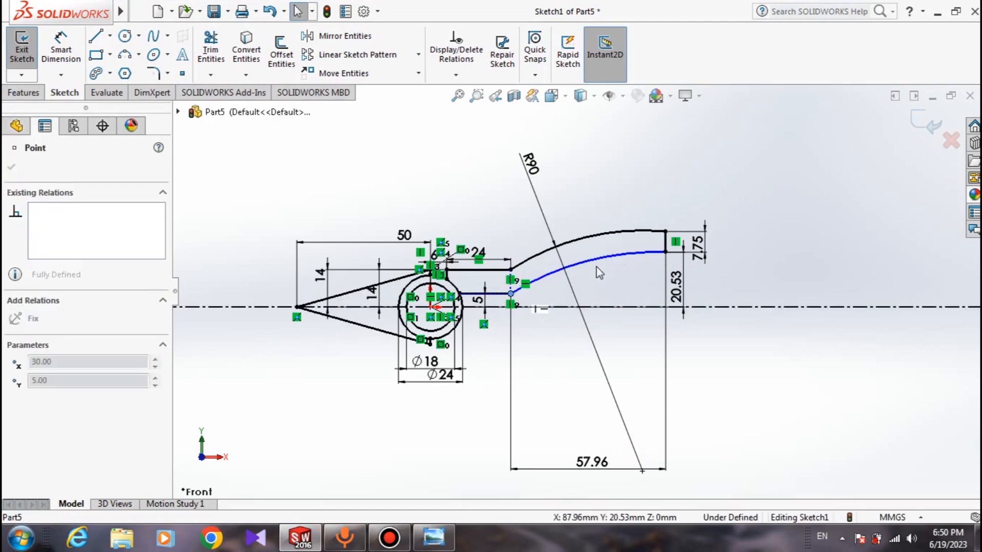
click(589, 263)
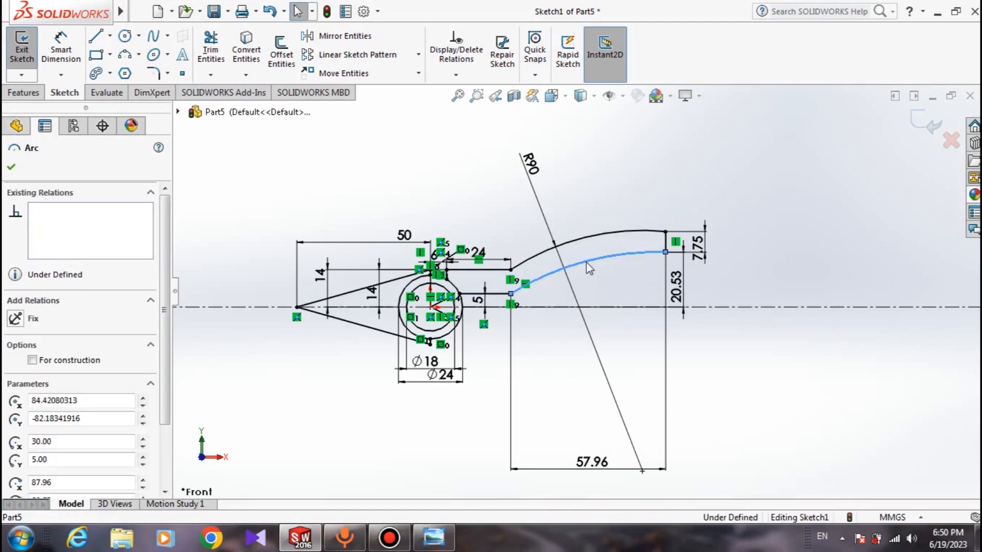
click(665, 252)
click(12, 167)
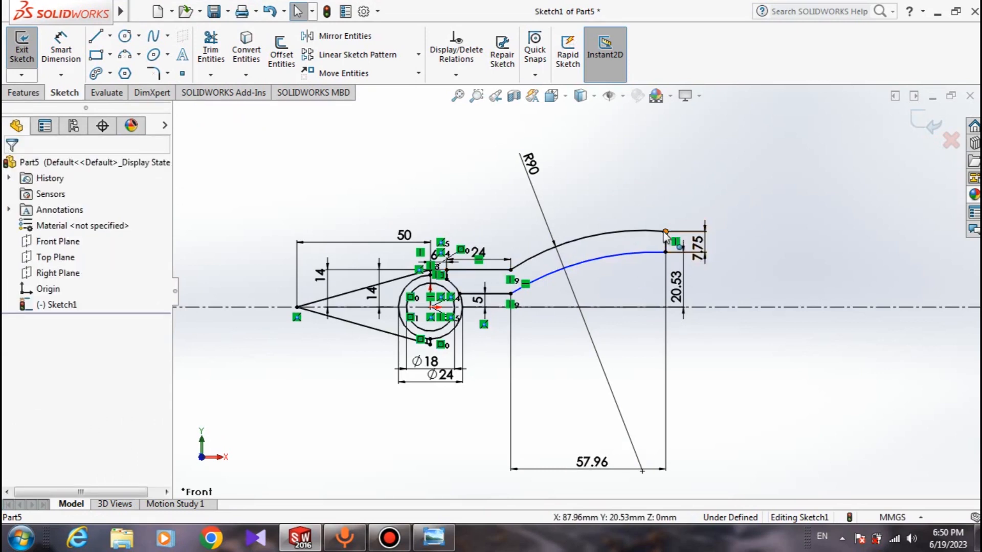
click(665, 233)
click(481, 139)
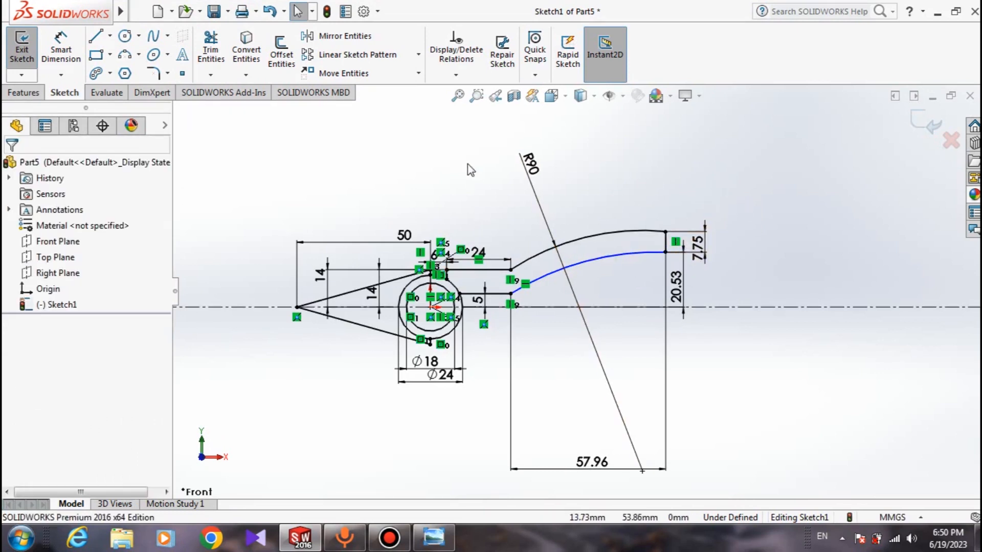
Run Repair Sketch with a gap limit of about 9.24 mm and step through the reported problems
click(456, 76)
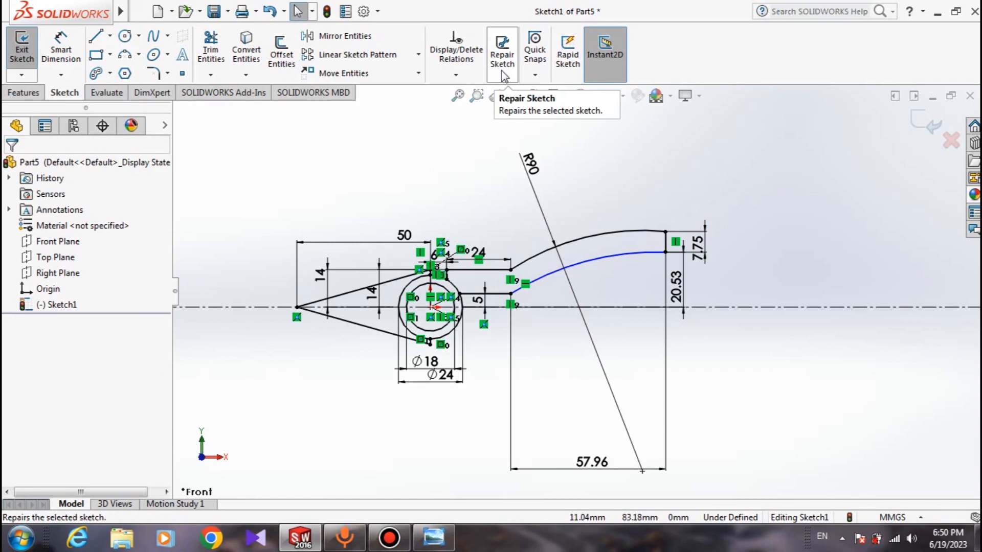
click(503, 76)
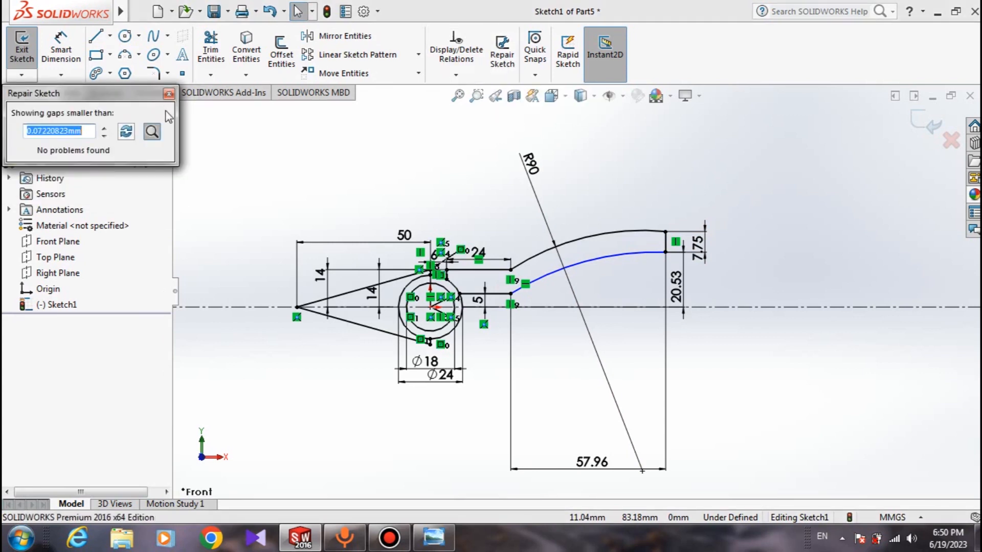
click(152, 133)
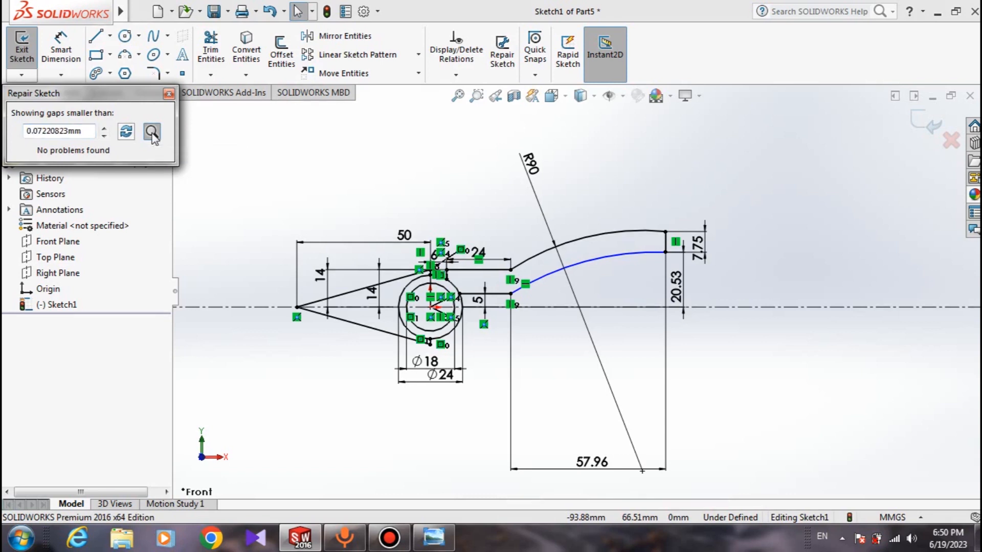
click(105, 129)
click(105, 129)
click(125, 154)
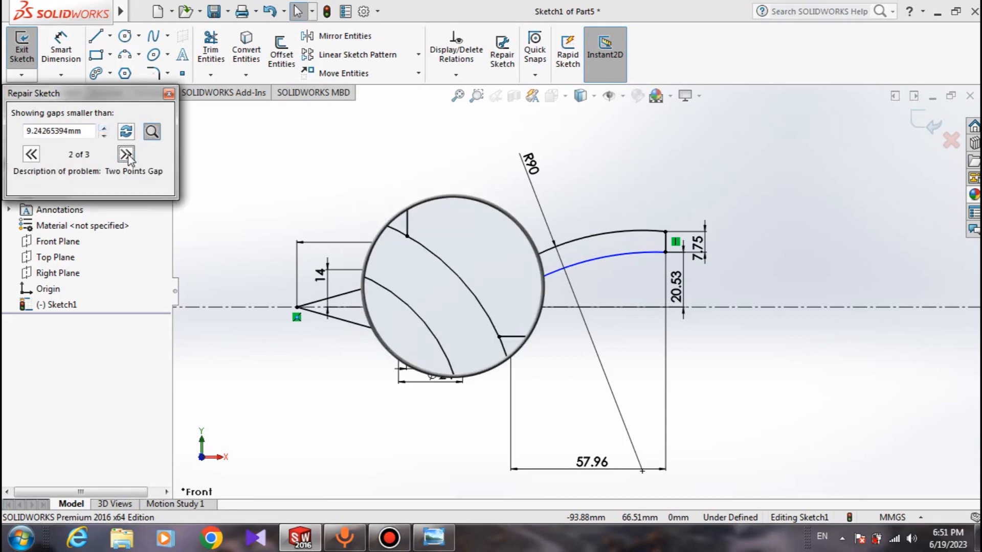
Raise the Repair Sketch gap limit to 4732.23881864 mm, review every reported problem under the magnifier and close the check
click(105, 129)
click(105, 129)
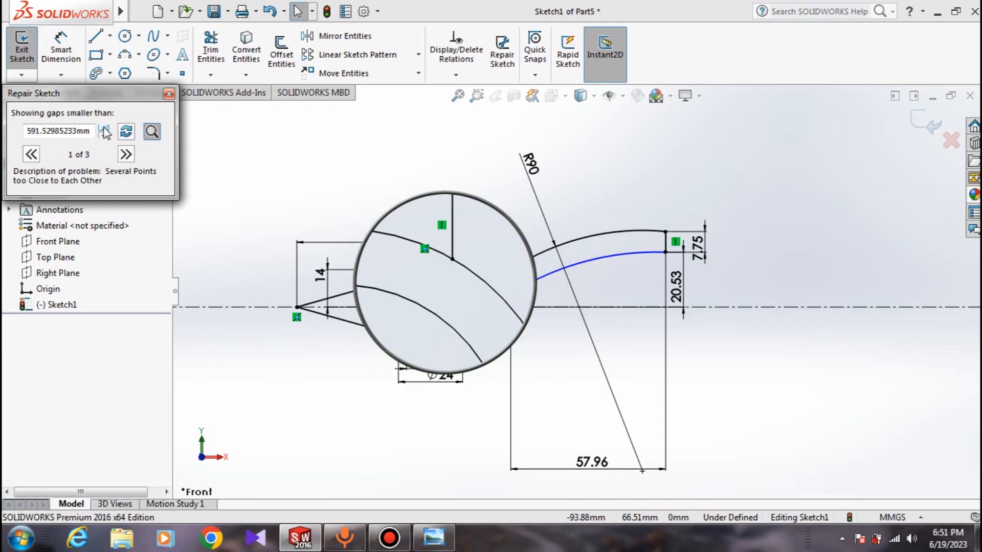
click(126, 155)
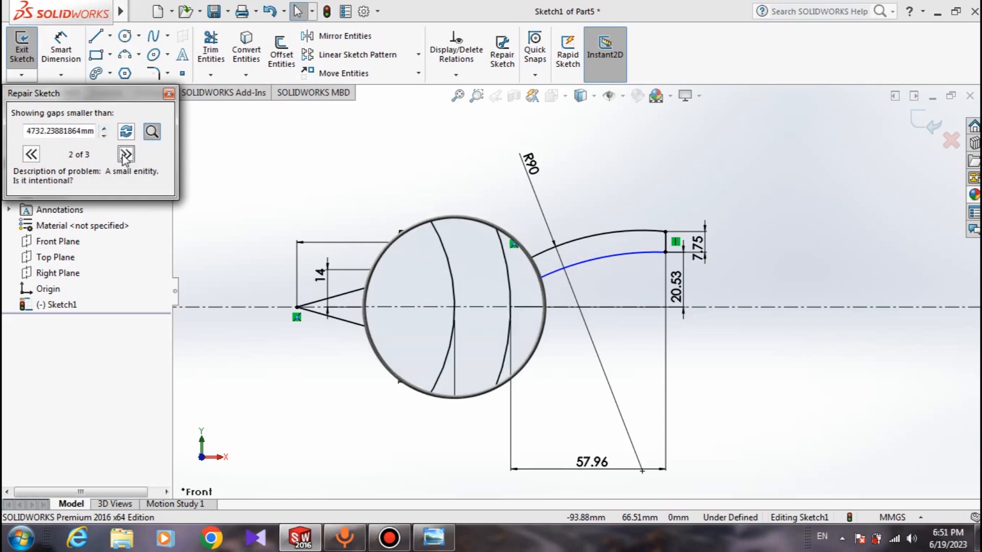
click(125, 155)
click(125, 155)
click(125, 155)
click(126, 155)
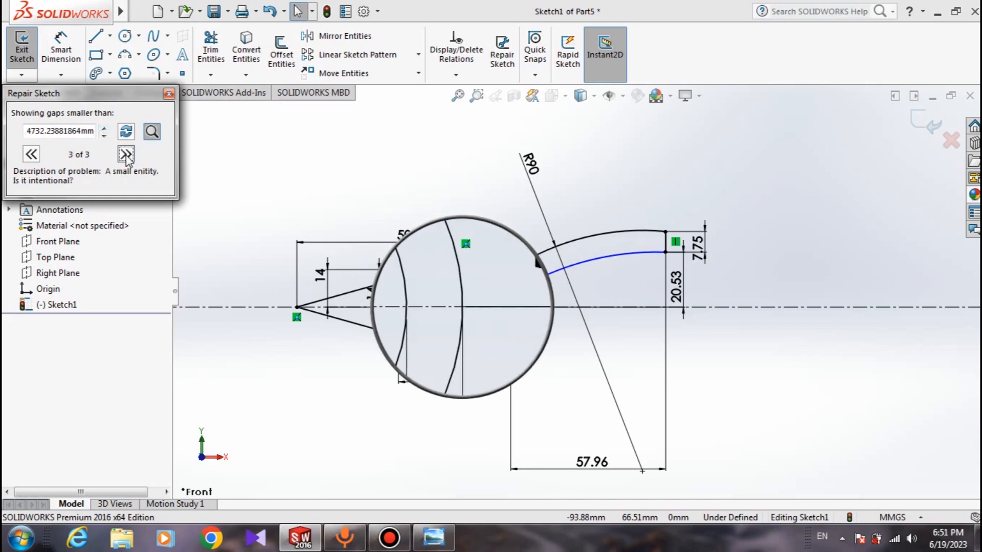
click(32, 155)
click(32, 154)
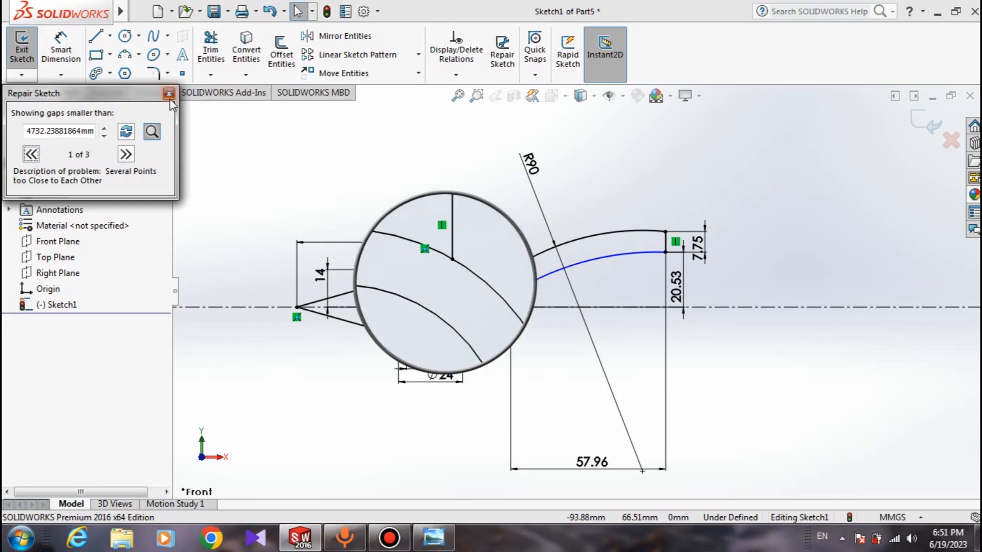
click(169, 94)
Inspect the lower arc's endpoints and the end line's upper endpoint, and return to the side-by-side view with the reference drawing
click(511, 293)
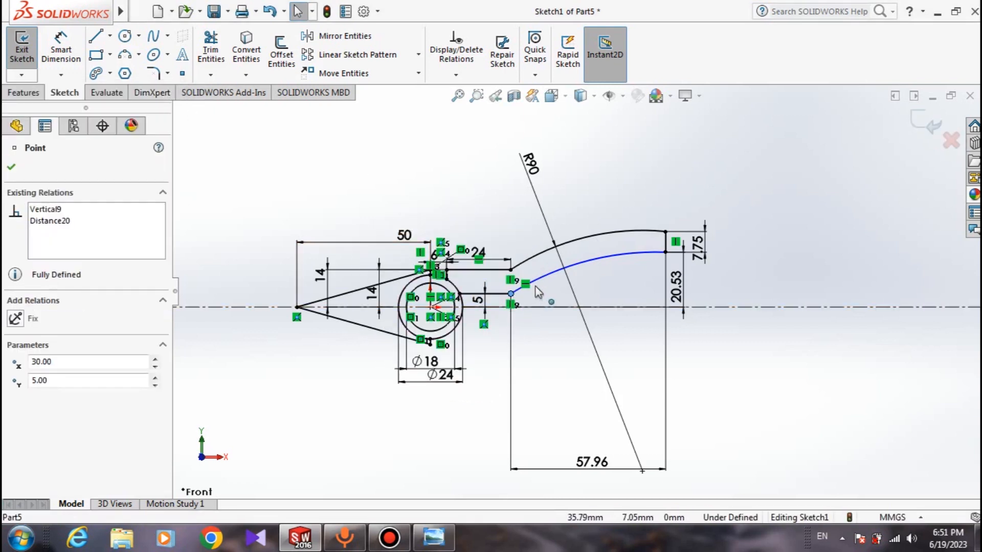
click(665, 252)
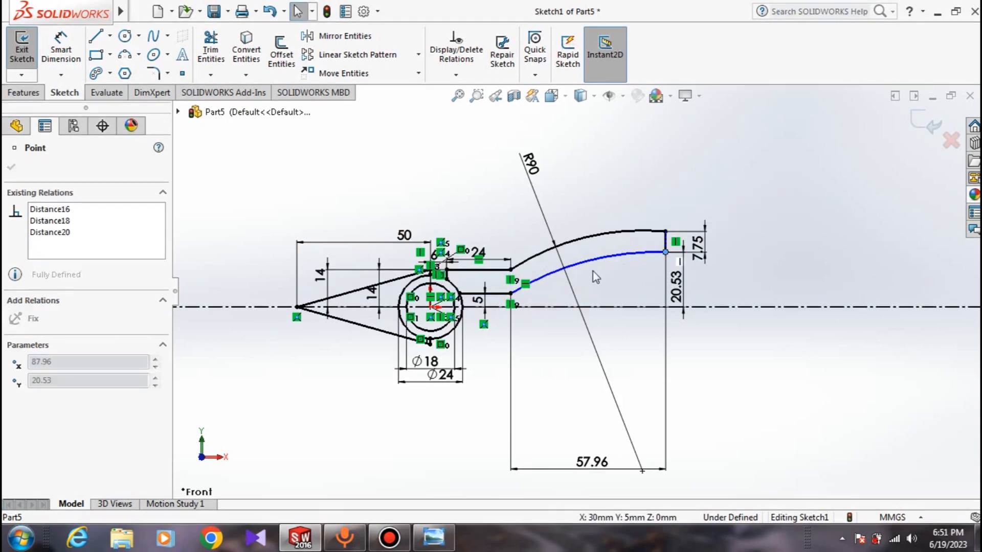
click(613, 207)
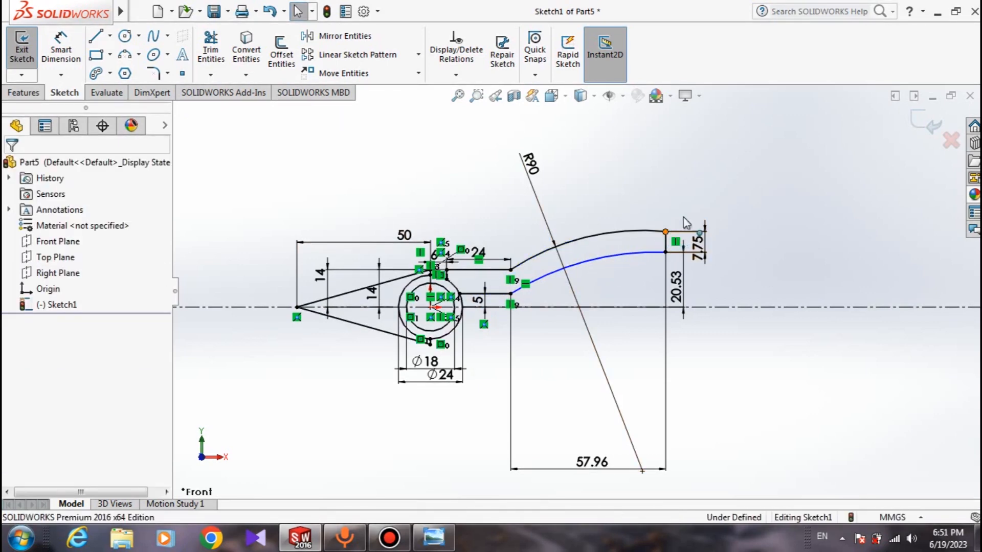
click(665, 232)
scroll(635, 269, down, 4)
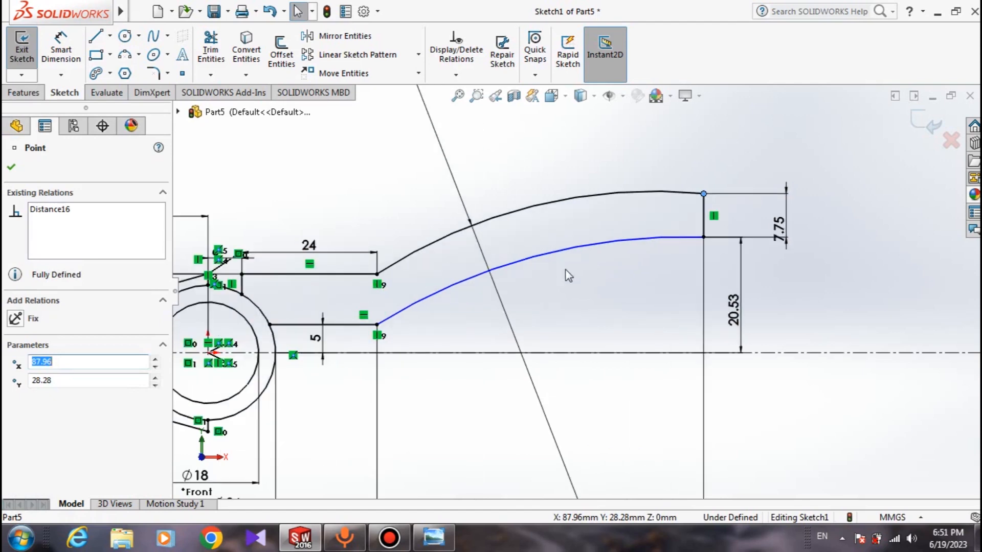
click(956, 11)
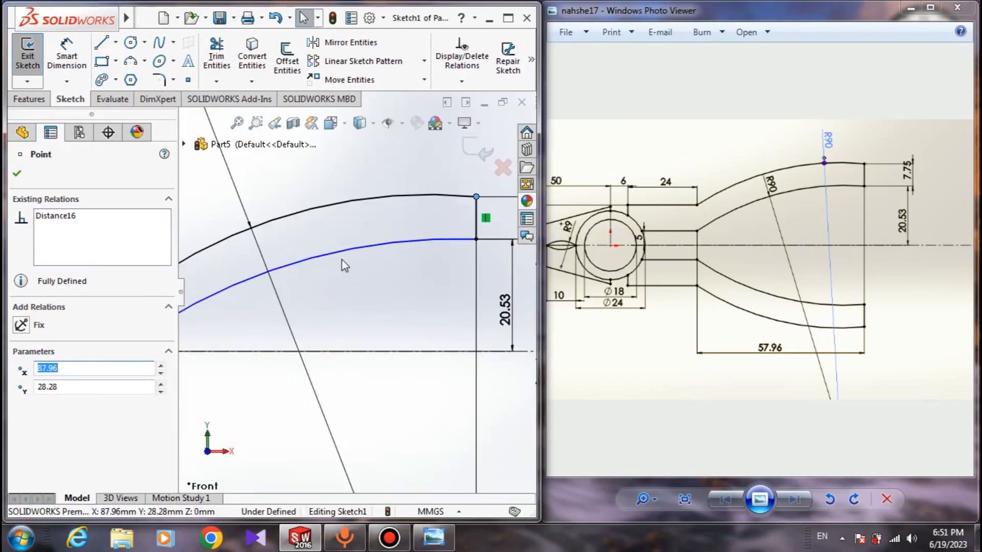
Dimension the radius of the handle's lower arc as 90 mm
scroll(339, 255, up, 4)
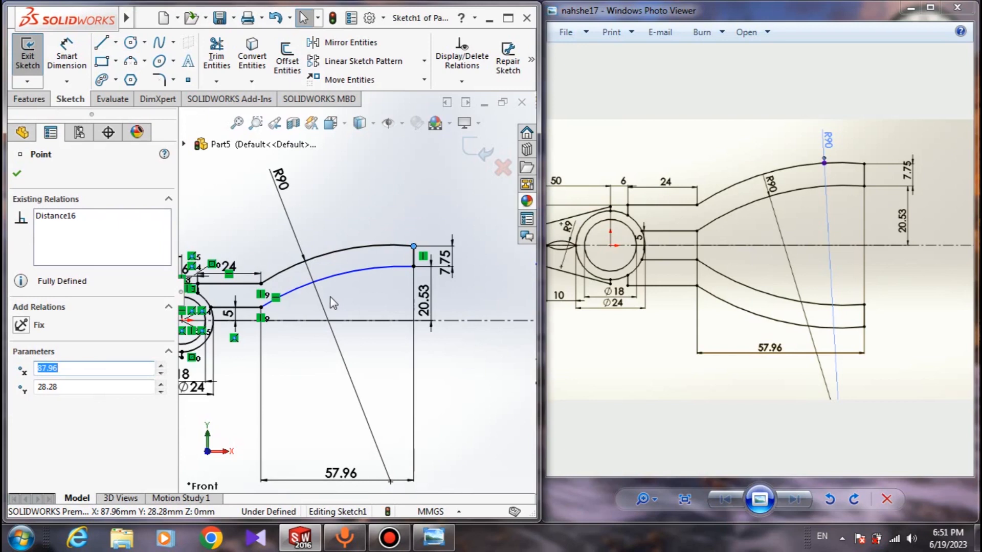
click(17, 176)
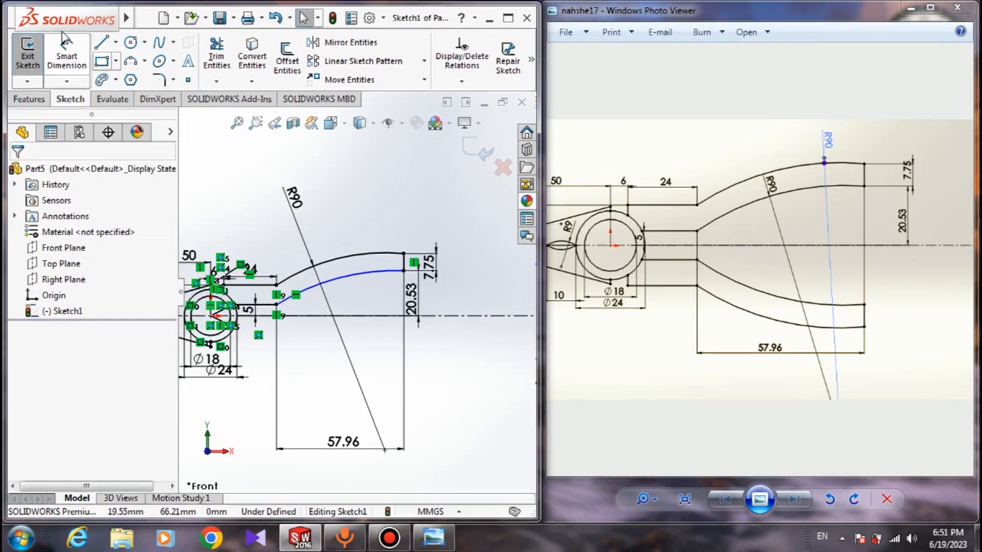
click(66, 54)
scroll(394, 317, down, 3)
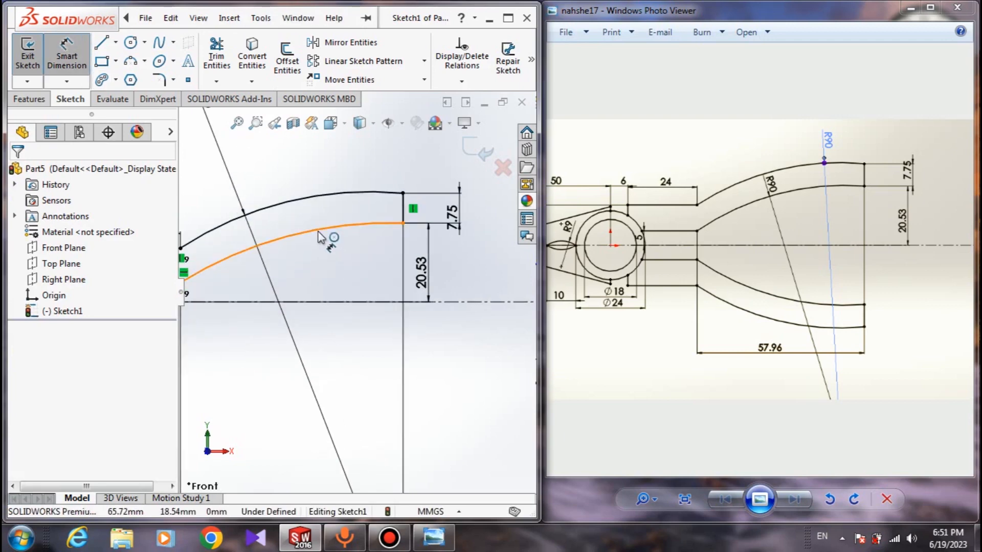
click(324, 228)
scroll(323, 228, up, 3)
click(310, 193)
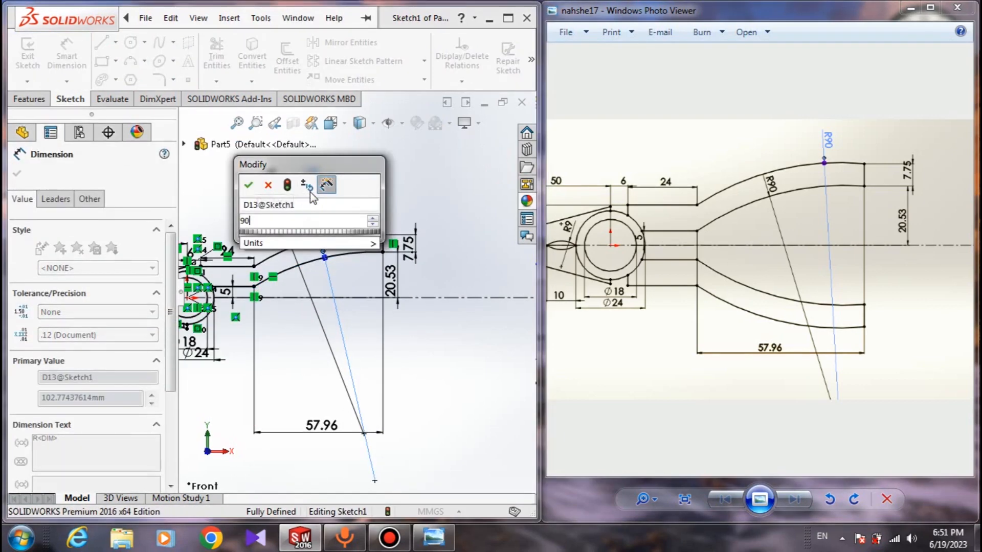
text(90)
key(Return)
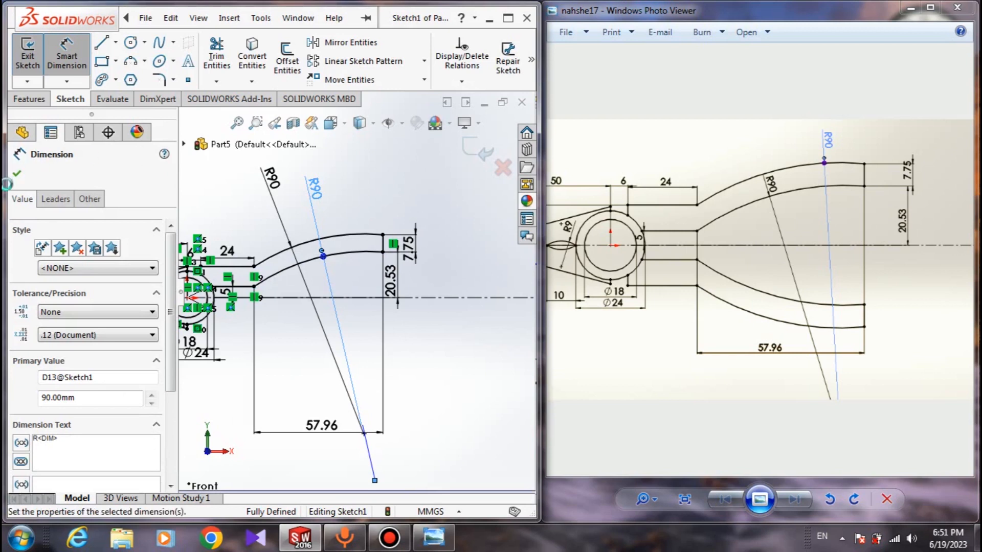
click(17, 173)
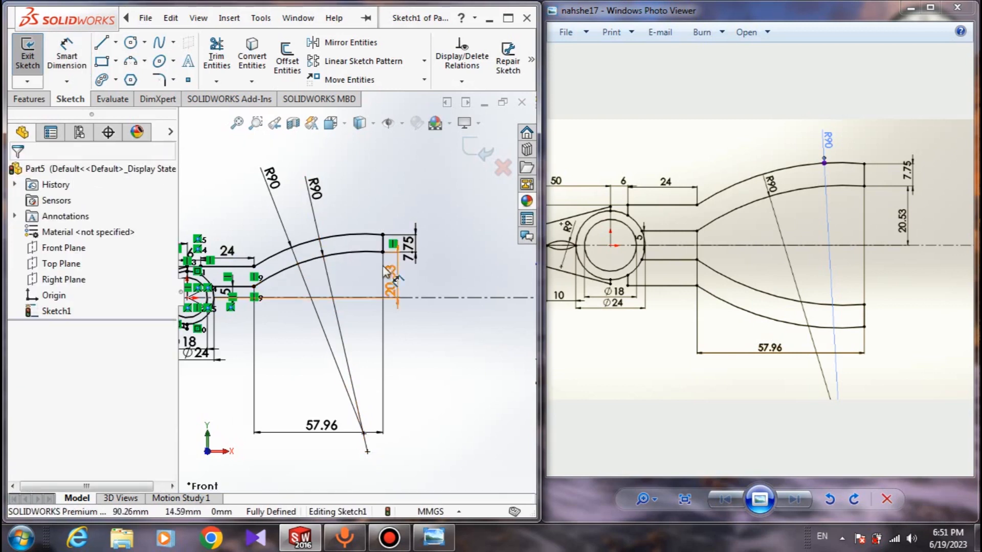
Mirror the upper handle outline, including both R90 arcs, both horizontal lines, the short vertical line and the end line, about the horizontal centerline
click(350, 43)
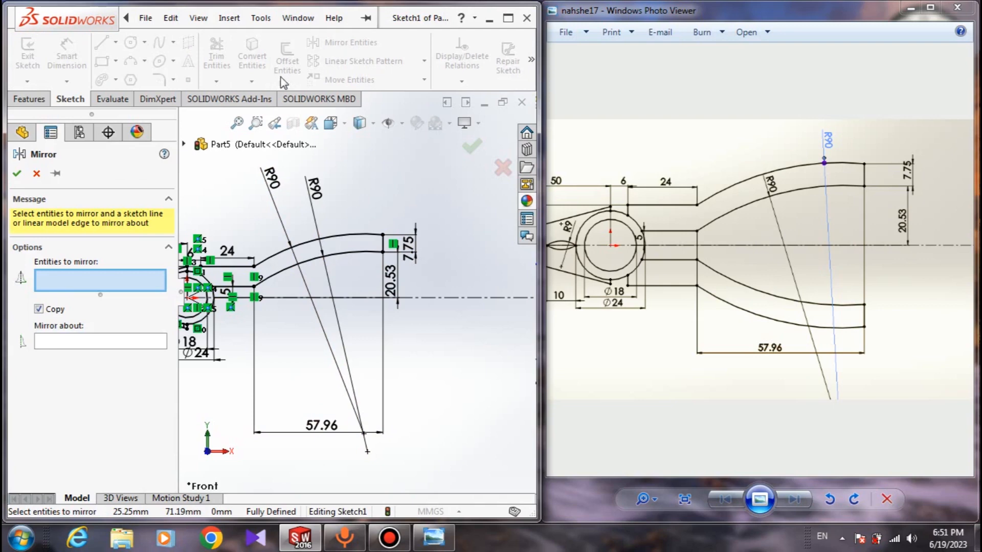
click(284, 273)
click(281, 256)
click(220, 267)
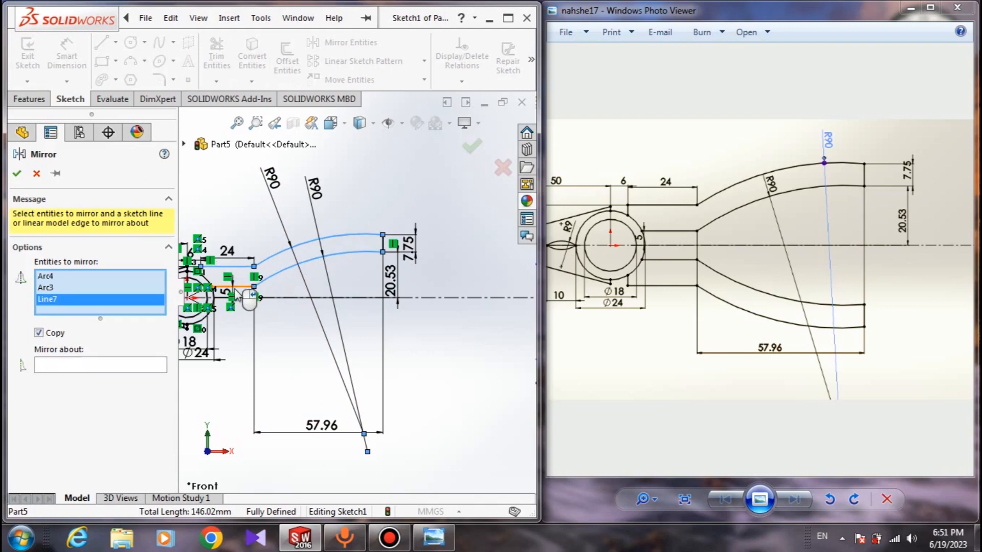
click(235, 286)
scroll(236, 293, down, 6)
click(237, 296)
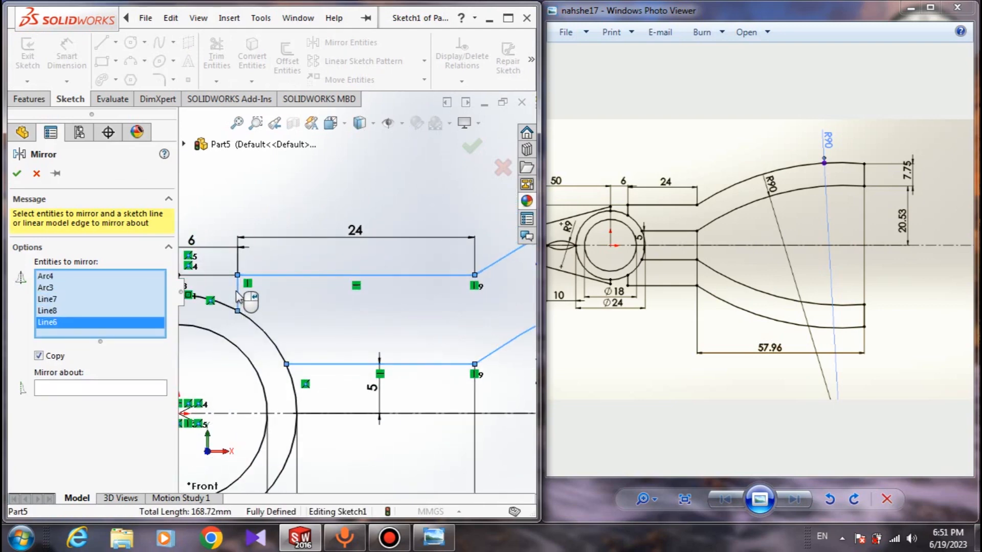
scroll(333, 289, up, 6)
scroll(417, 284, down, 5)
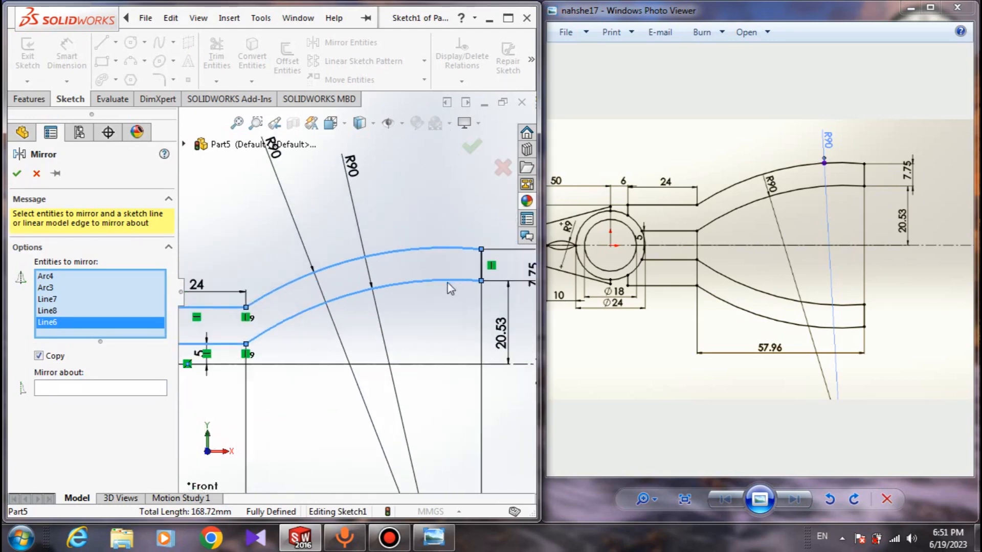
click(481, 266)
click(116, 400)
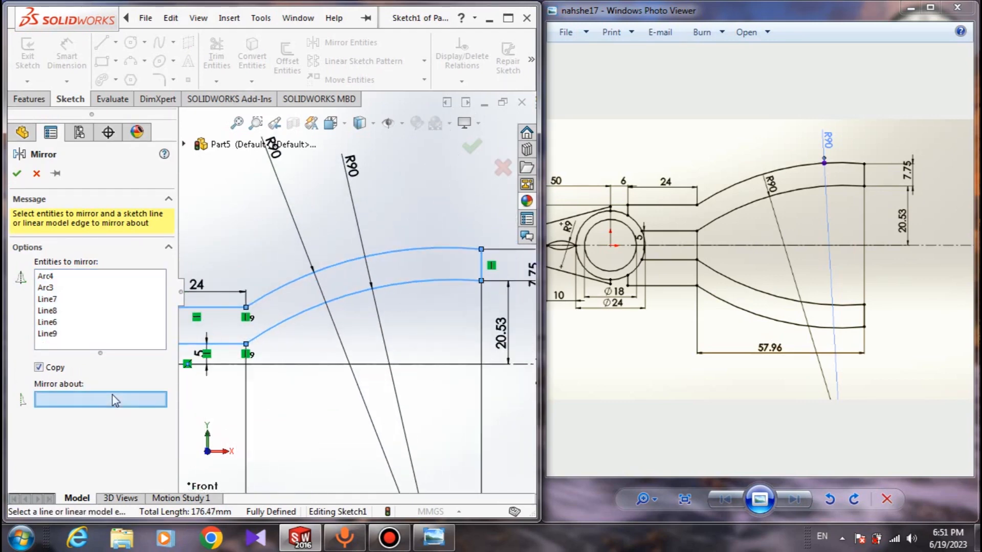
click(368, 365)
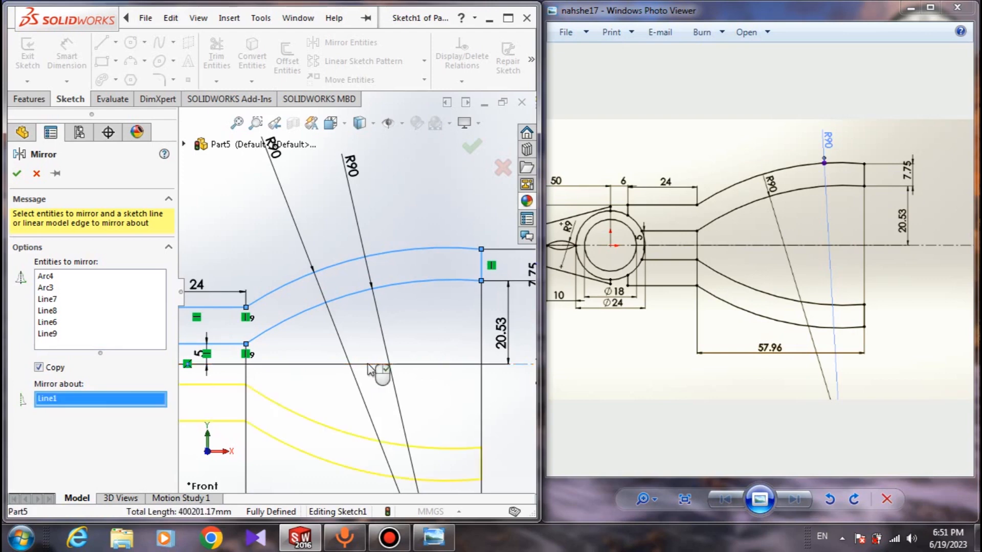
scroll(373, 369, up, 5)
click(17, 174)
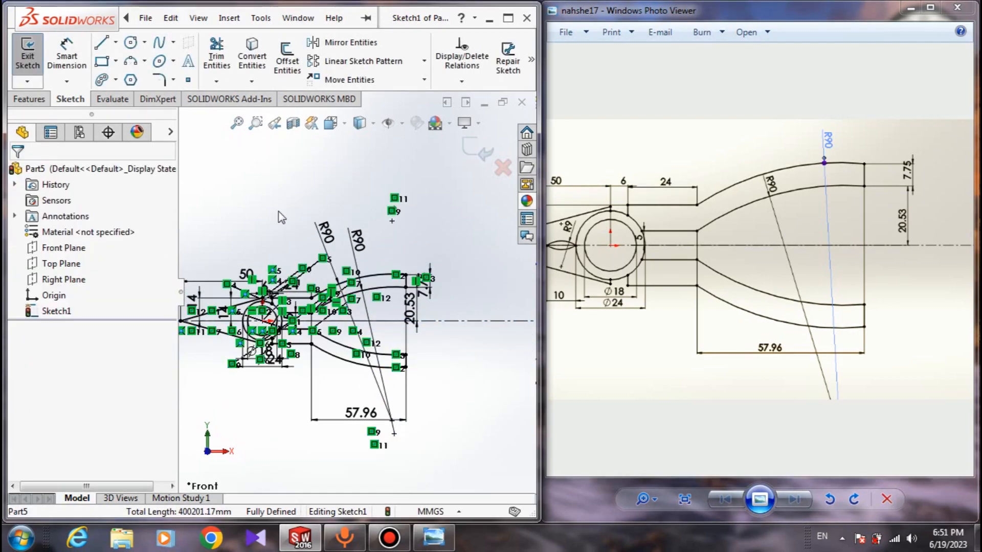
Sketch an upward-bulging three-point arc of about 8.8 mm radius and 9 mm span on the centerline, between the jaw tip and the outer circle
scroll(365, 290, up, 3)
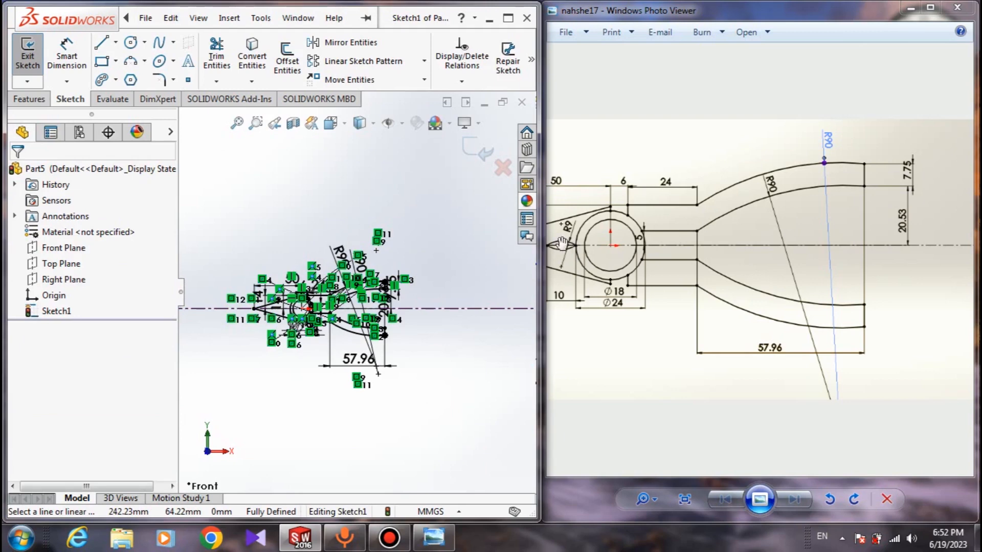
scroll(274, 275, down, 8)
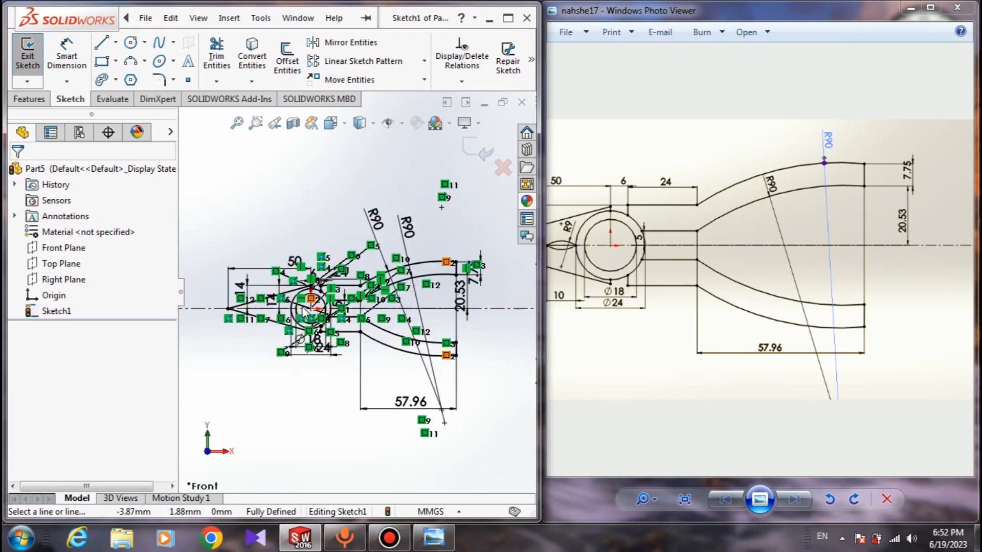
click(131, 61)
scroll(309, 402, down, 5)
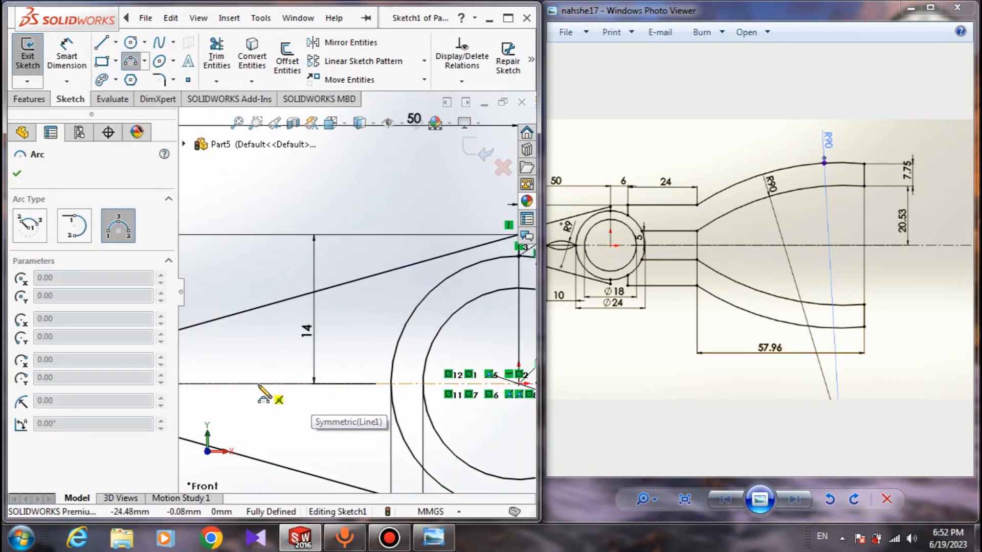
click(258, 383)
click(353, 383)
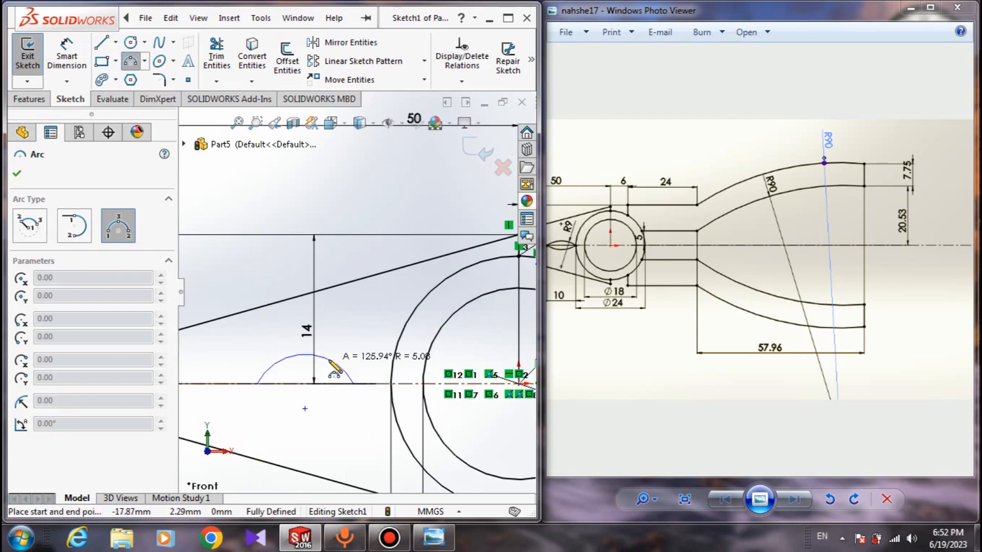
click(325, 376)
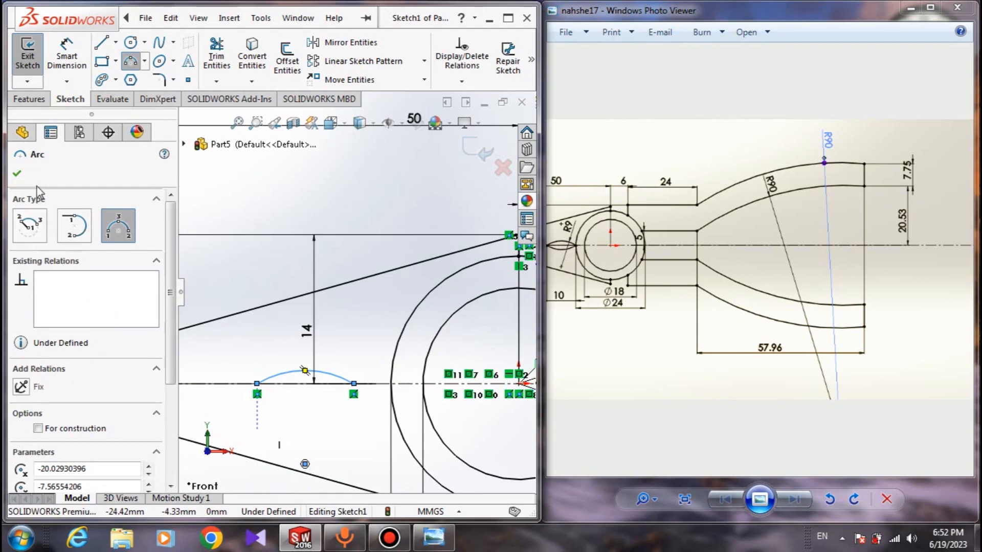
key(Escape)
Dimension the small jaw arc with a 9 mm radius and a 10 mm distance between its endpoints
click(66, 60)
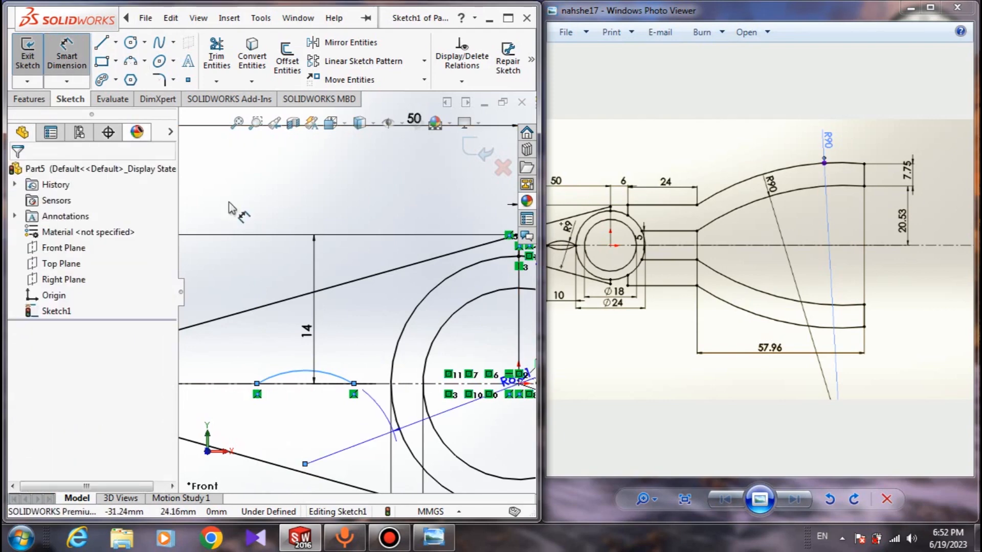
click(293, 336)
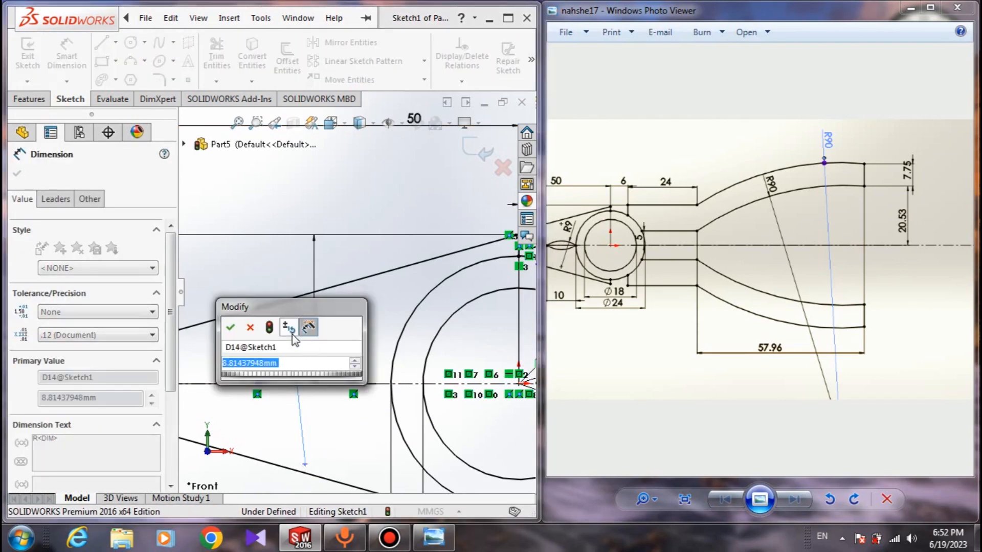
key(Return)
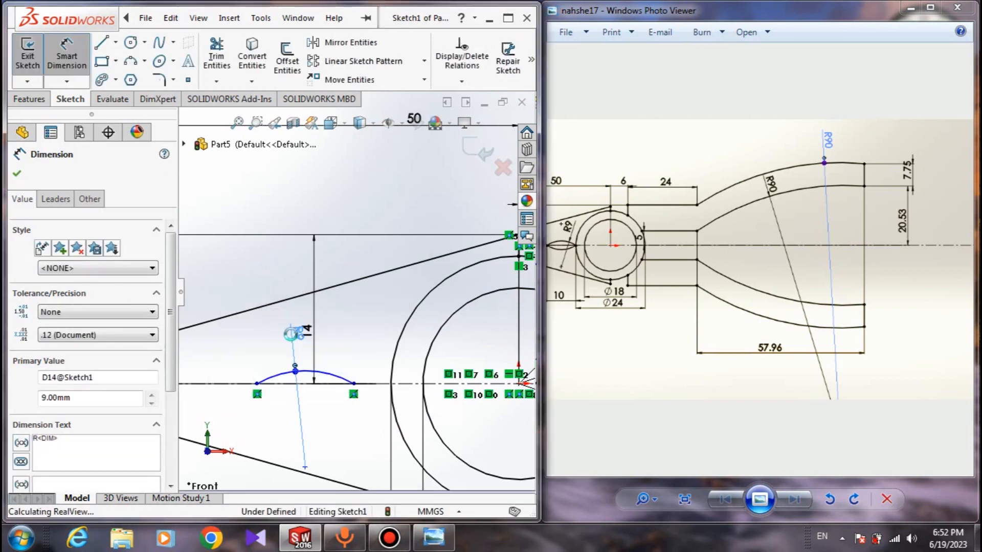
click(257, 388)
click(355, 389)
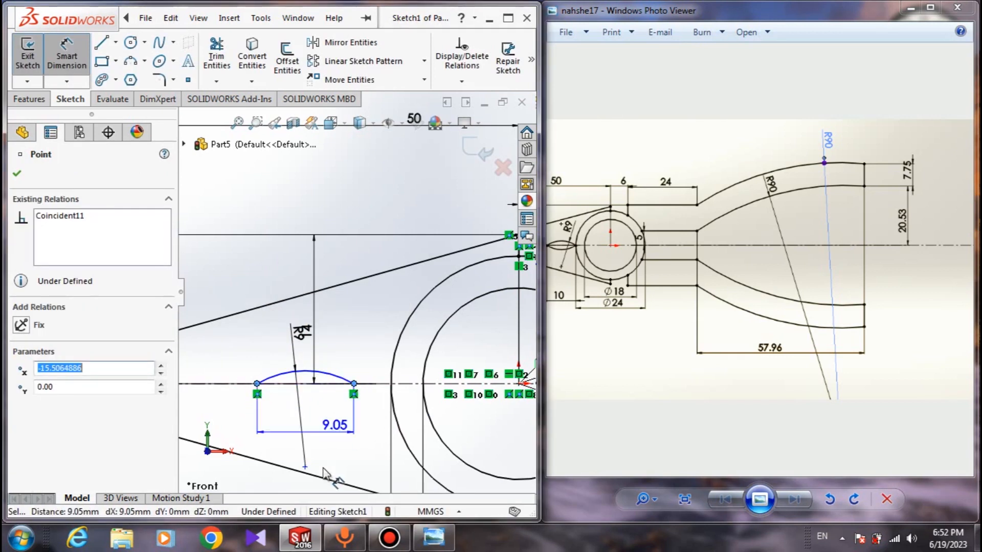
click(293, 452)
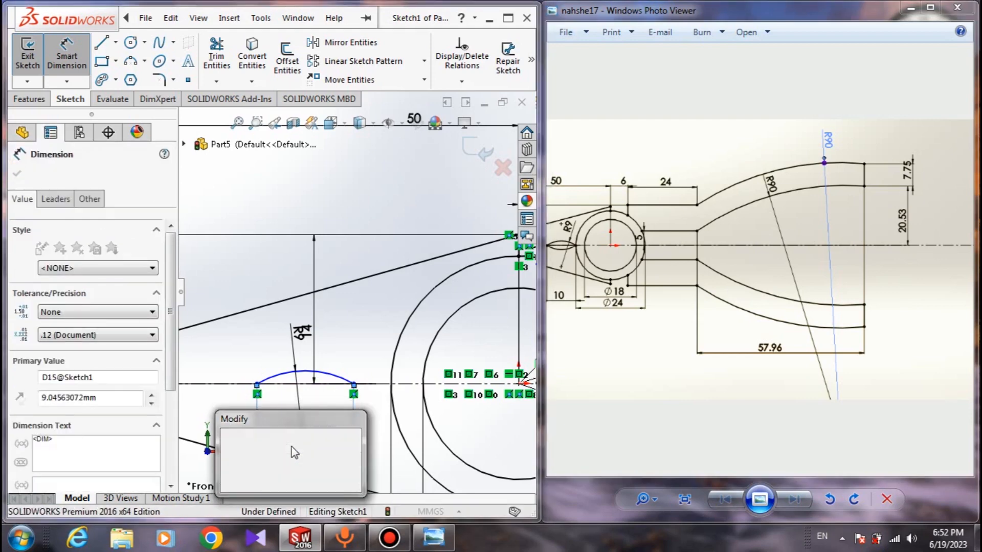
text(10)
key(Return)
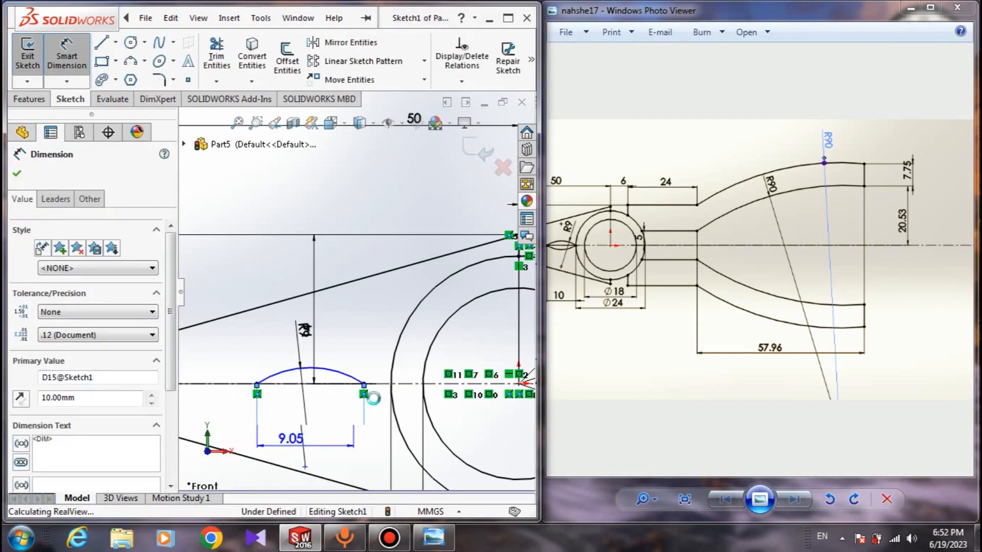
key(Escape)
Make the small arc's endpoint nearest the circles coincident with the 24 mm circle
click(363, 384)
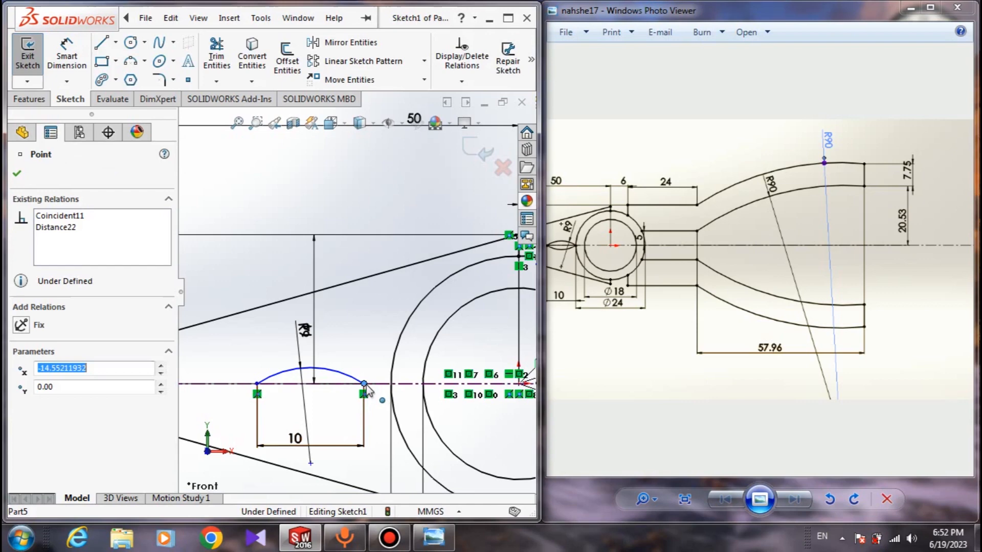
ctrl+click(391, 371)
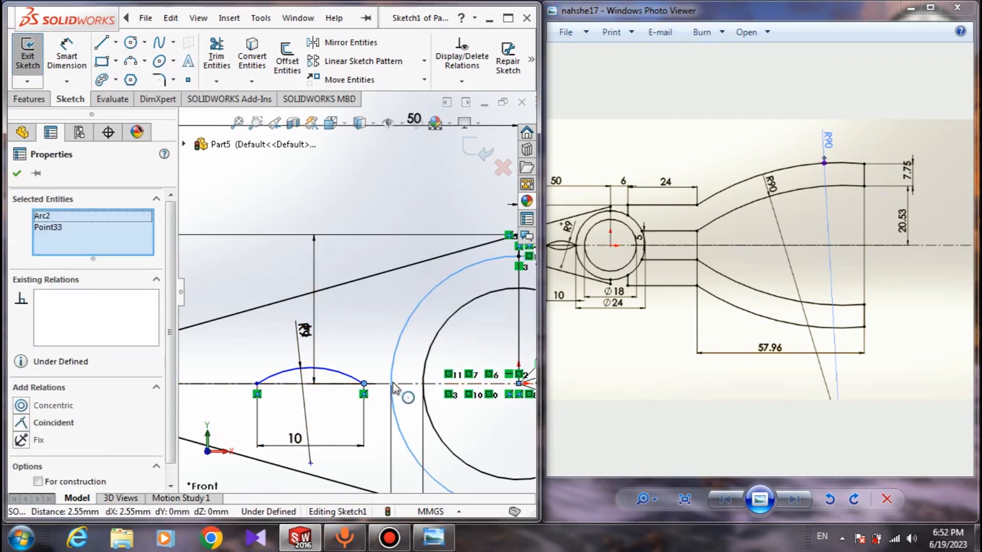
click(21, 422)
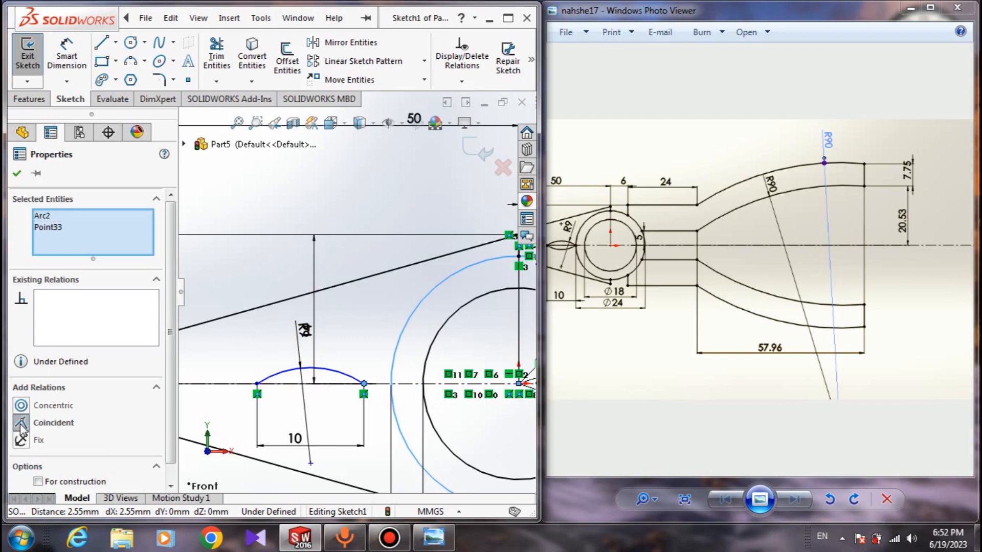
click(16, 174)
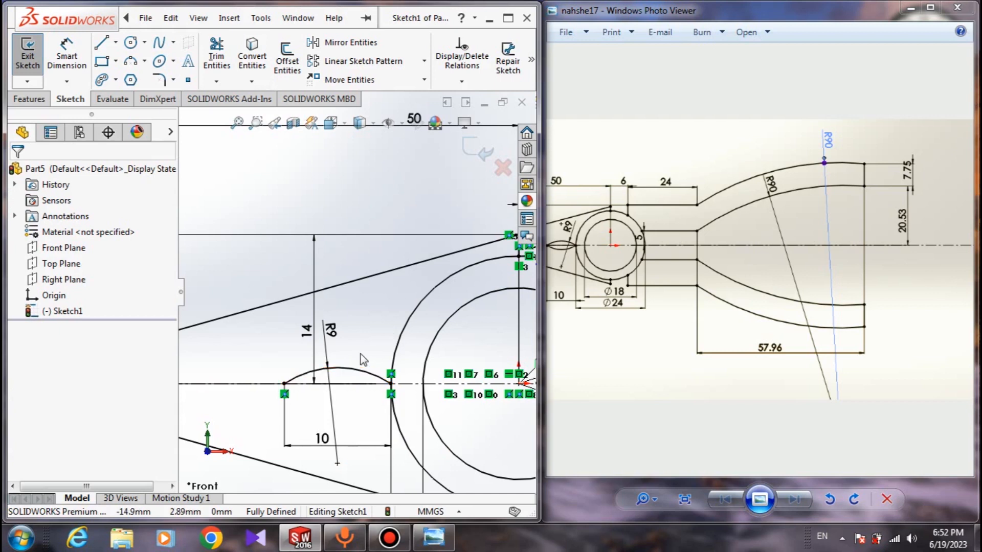
Mirror the R9 jaw arc about the horizontal centerline to close the lens-shaped opening
click(376, 45)
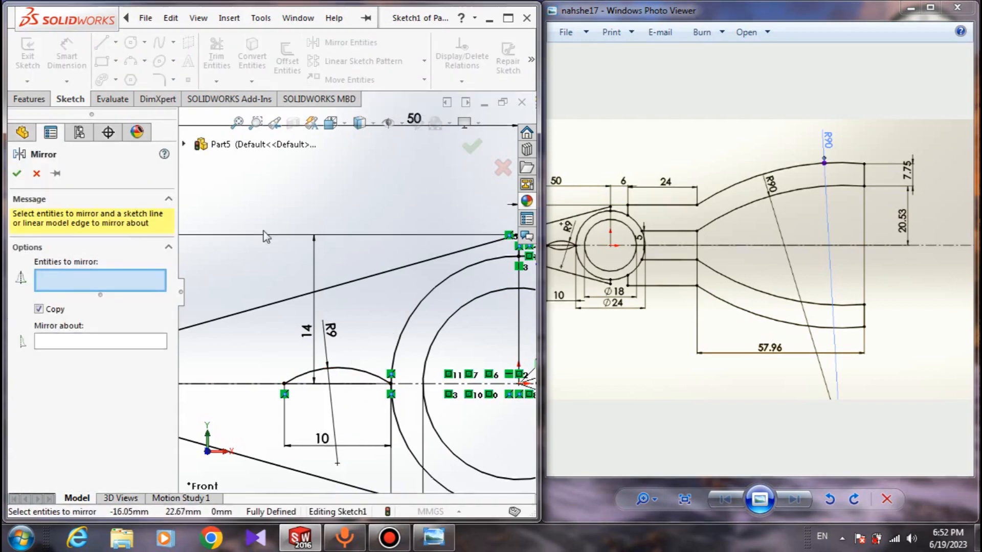
click(351, 377)
click(149, 342)
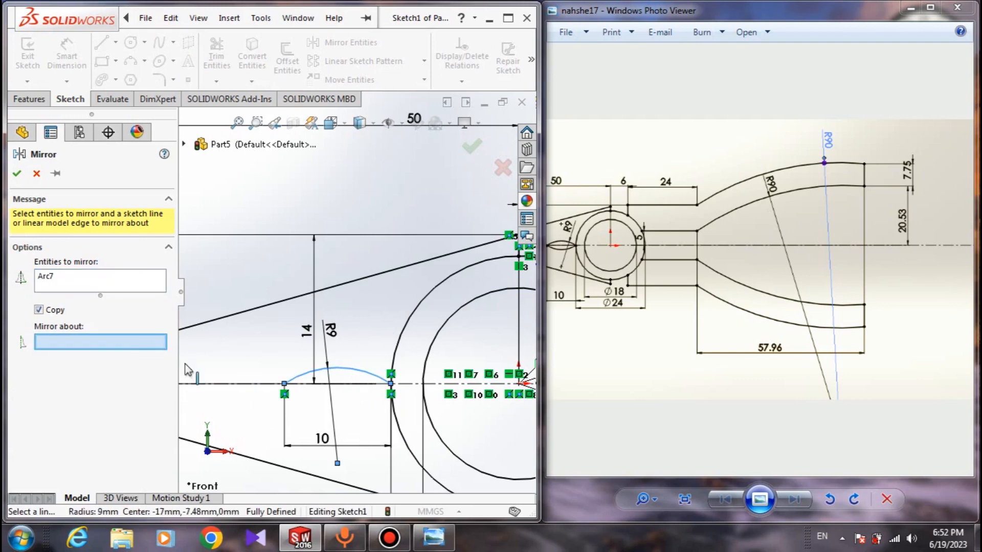
click(200, 383)
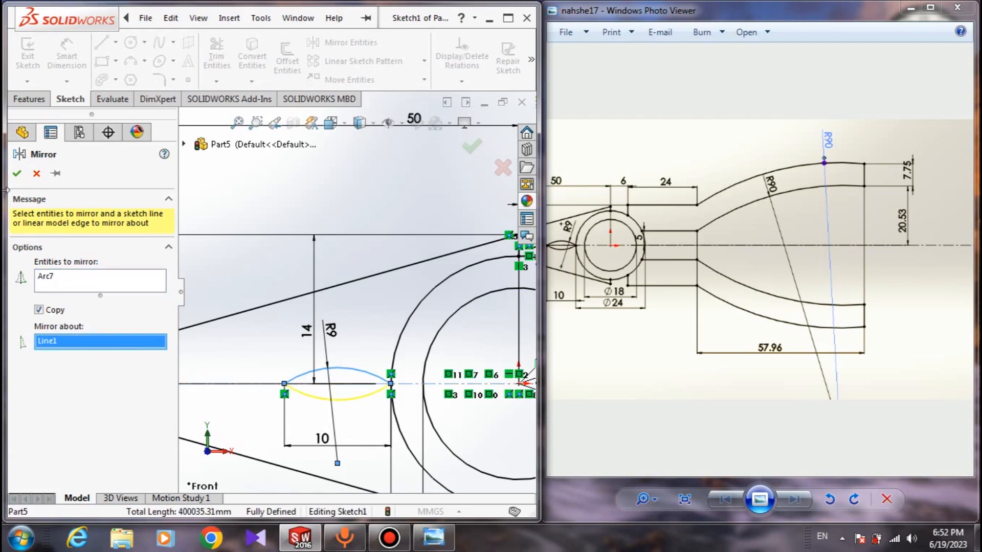
click(16, 174)
Examine the complete pliers sketch, from the jaw tip to the handle ends, against the reference drawing
scroll(332, 270, up, 6)
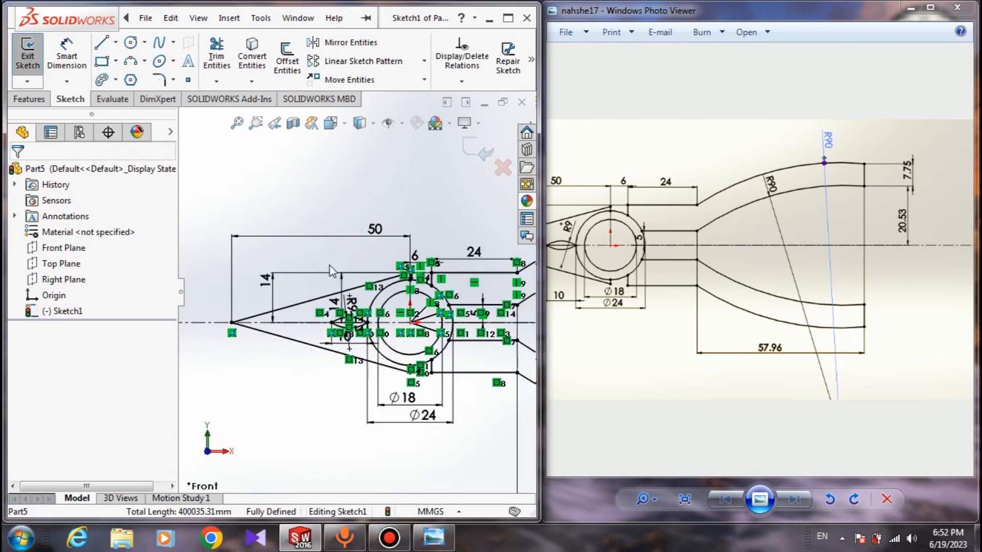
scroll(333, 270, up, 2)
scroll(408, 285, down, 2)
scroll(451, 298, up, 2)
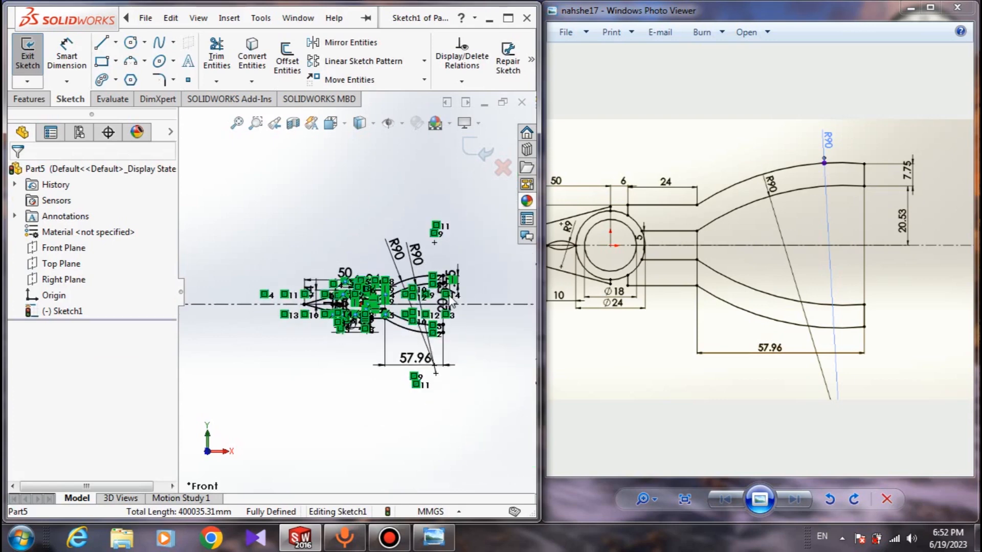
scroll(436, 292, down, 2)
scroll(344, 324, down, 2)
scroll(358, 317, up, 2)
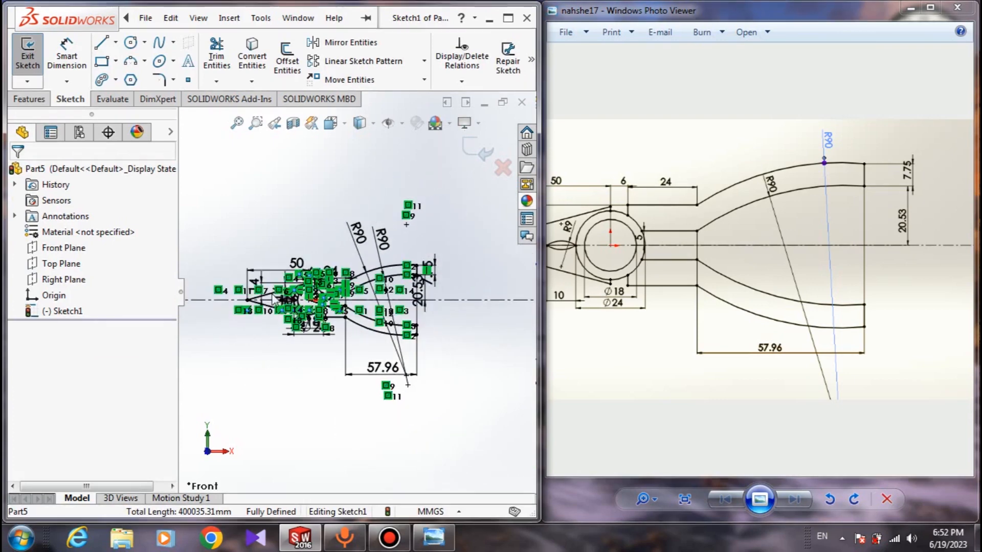
scroll(389, 313, down, 3)
scroll(382, 301, up, 3)
scroll(435, 285, down, 2)
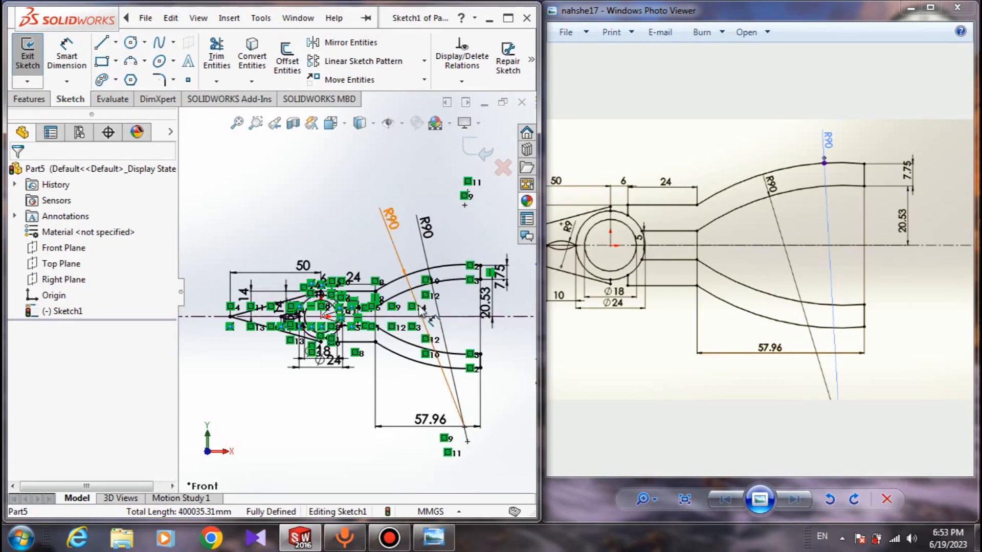
Hide the sketch relation symbols and move the jaw opening's 10 mm dimension below the jaw, beside the circle diameter dimensions
click(397, 130)
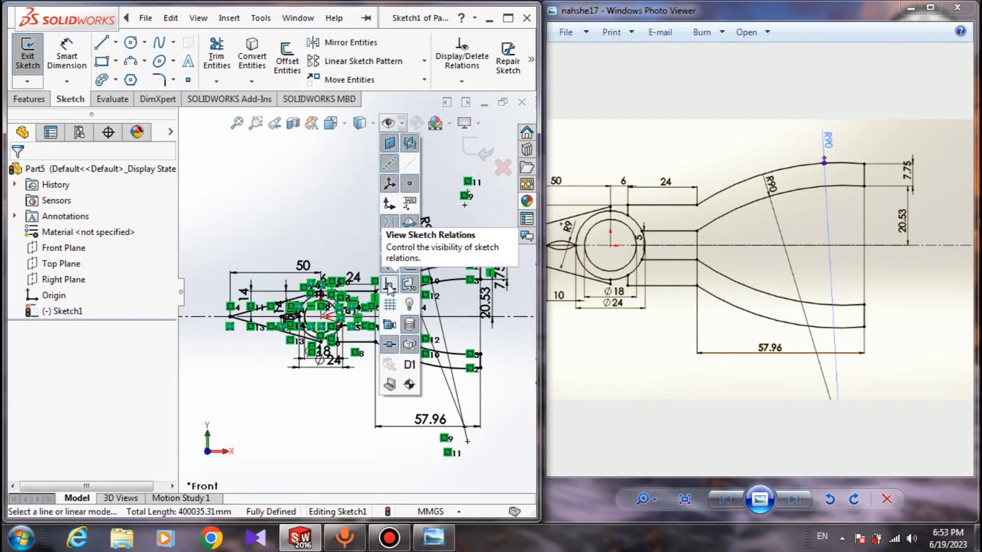
click(390, 288)
scroll(318, 343, down, 3)
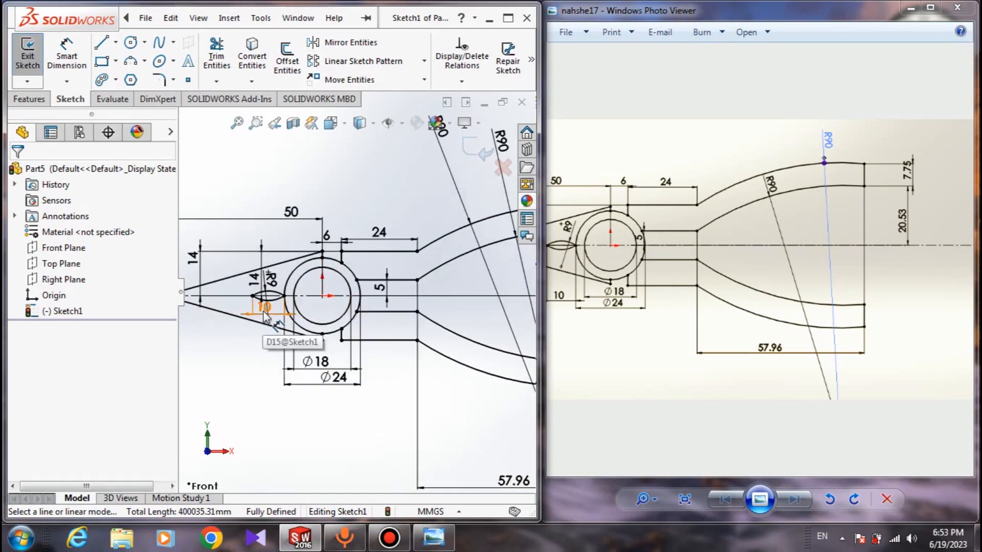
drag(264, 315, 254, 349)
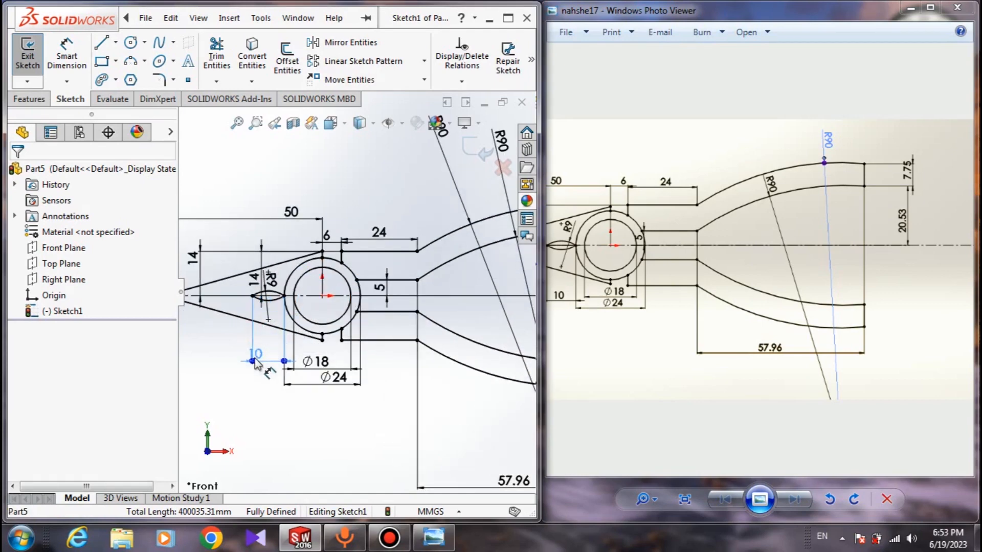
scroll(348, 312, up, 2)
key(Escape)
scroll(377, 322, down, 3)
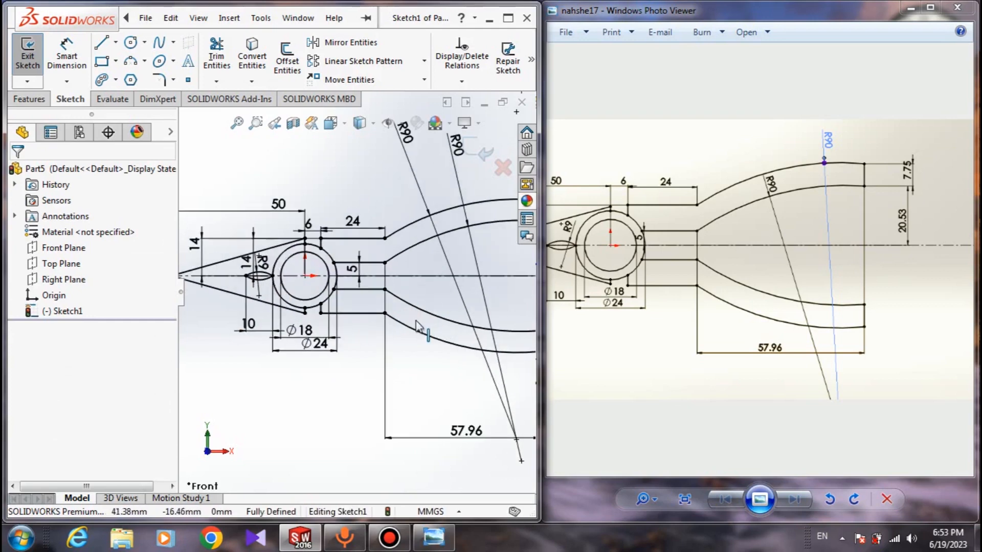
Hide all sketch dimensions and inspect the bare pliers outline from the jaw tip to the handle ends
scroll(319, 255, down, 1)
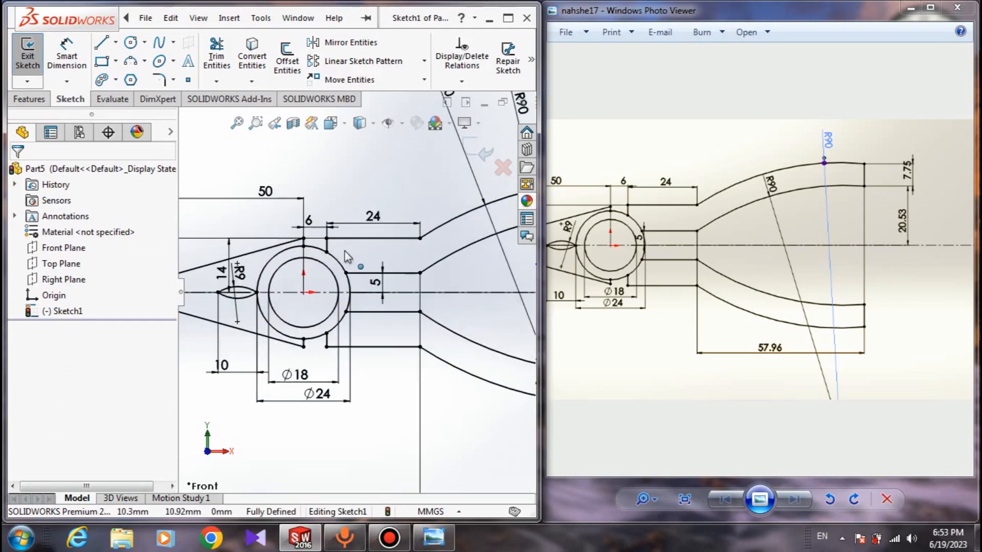
scroll(344, 252, up, 2)
click(392, 125)
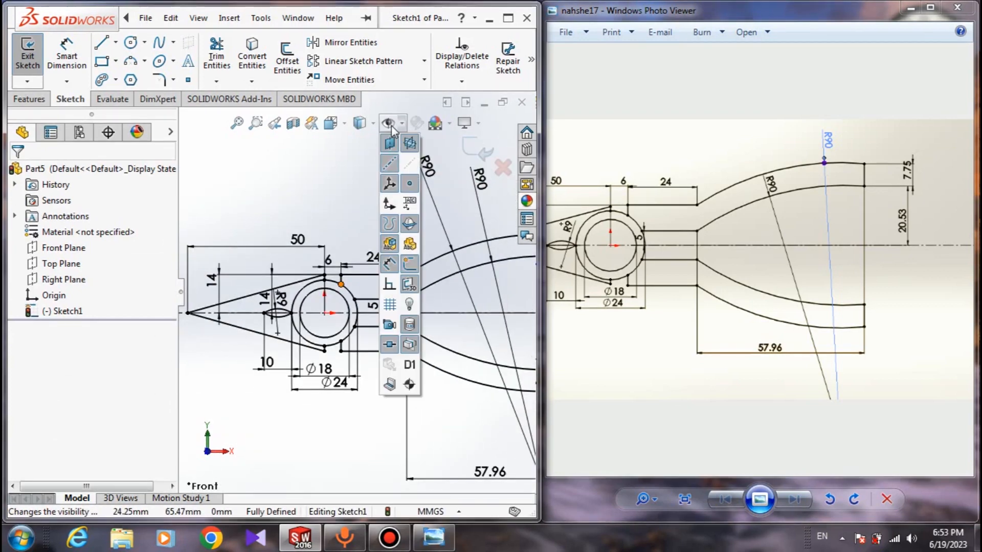
click(390, 265)
scroll(449, 310, up, 3)
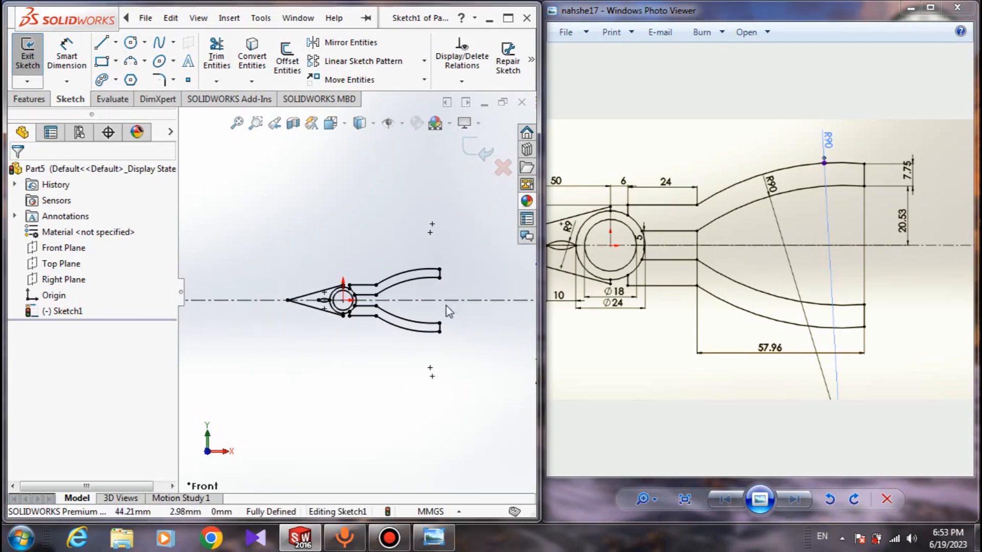
scroll(449, 310, down, 2)
scroll(402, 307, up, 2)
scroll(322, 294, down, 3)
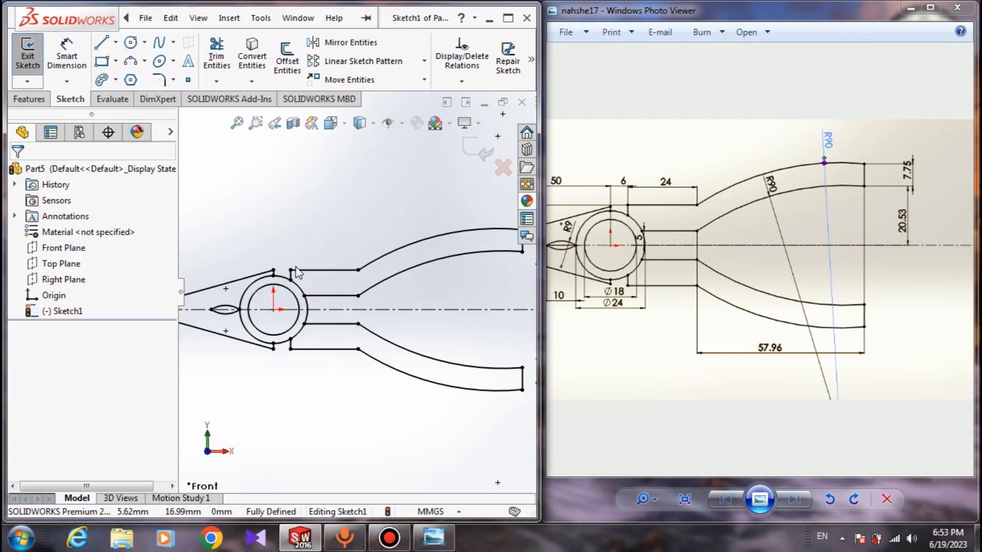
scroll(358, 294, up, 3)
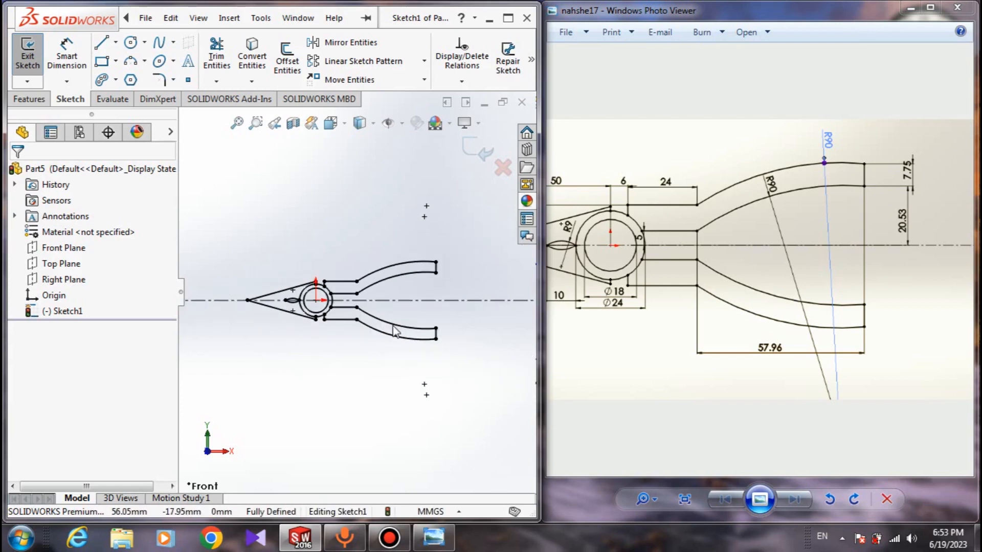